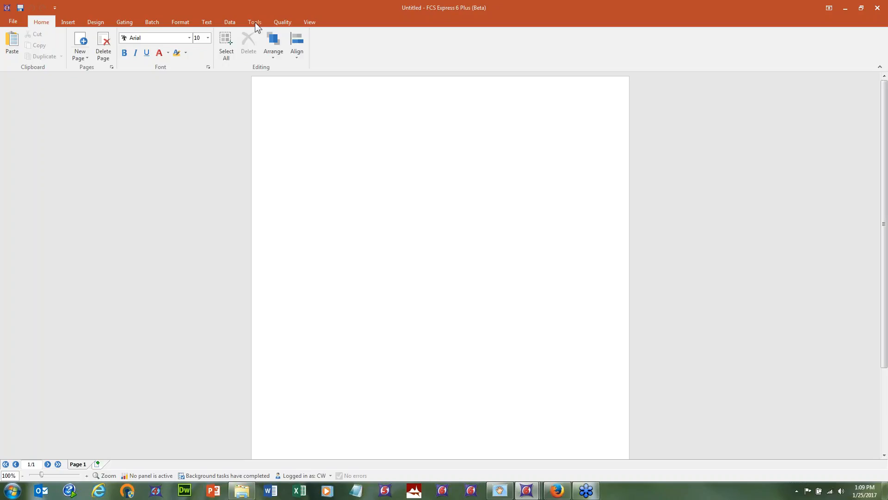
- Open the Compensations window, dock it beside the page, and add a new manually created compensation
{"action": "left_click", "coordinate": [255, 22]}
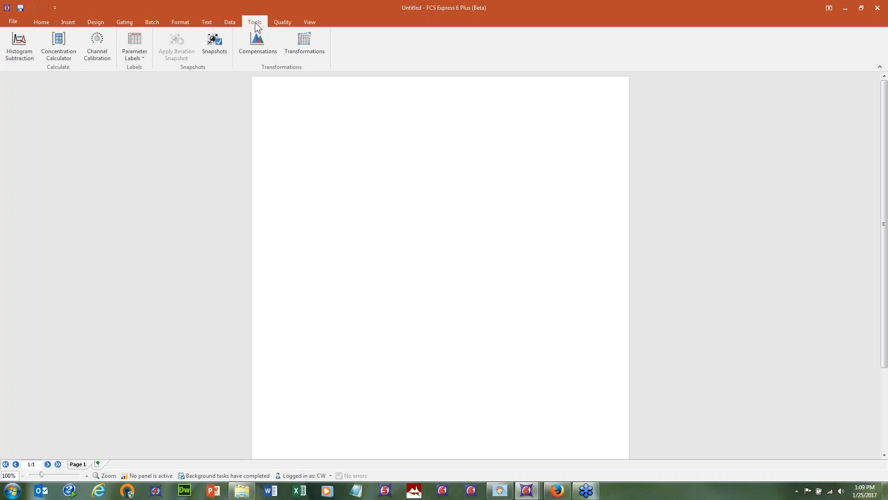
{"action": "left_click", "coordinate": [271, 41]}
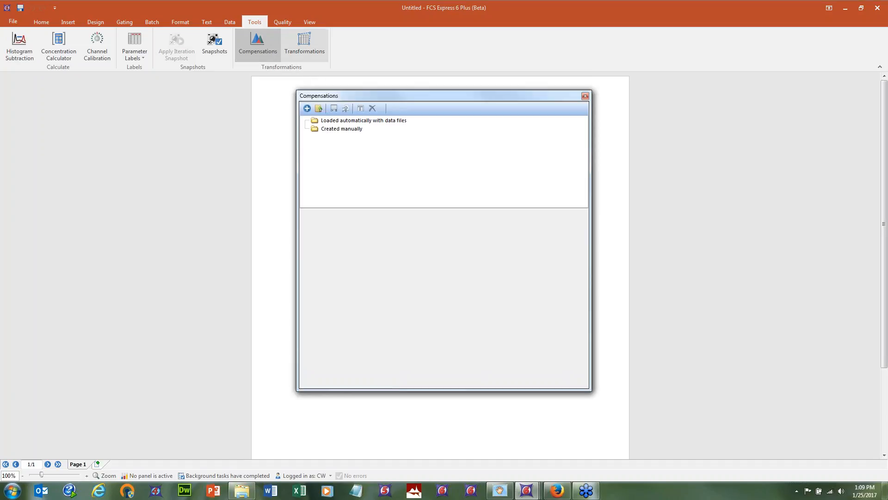
{"action": "left_click_drag", "start_coordinate": [434, 97], "coordinate": [542, 118]}
{"action": "left_click_drag", "start_coordinate": [638, 104], "coordinate": [429, 272]}
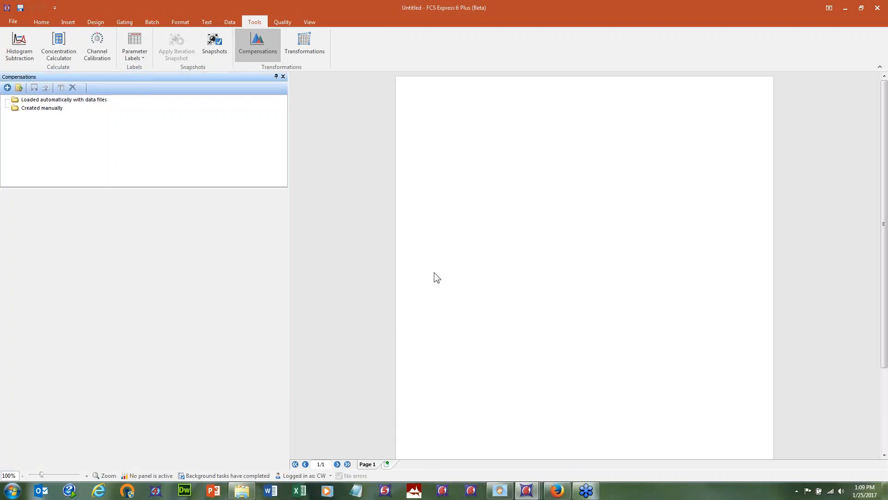
{"action": "left_click", "coordinate": [7, 88]}
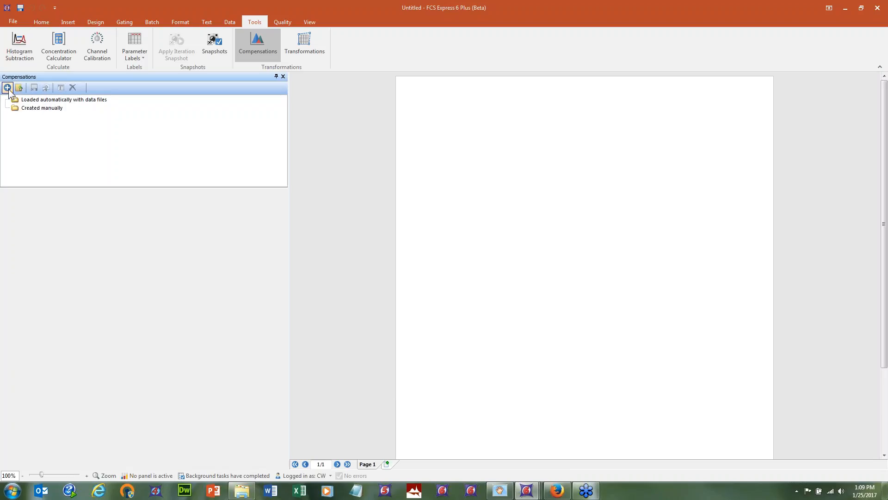
{"action": "left_click", "coordinate": [7, 88]}
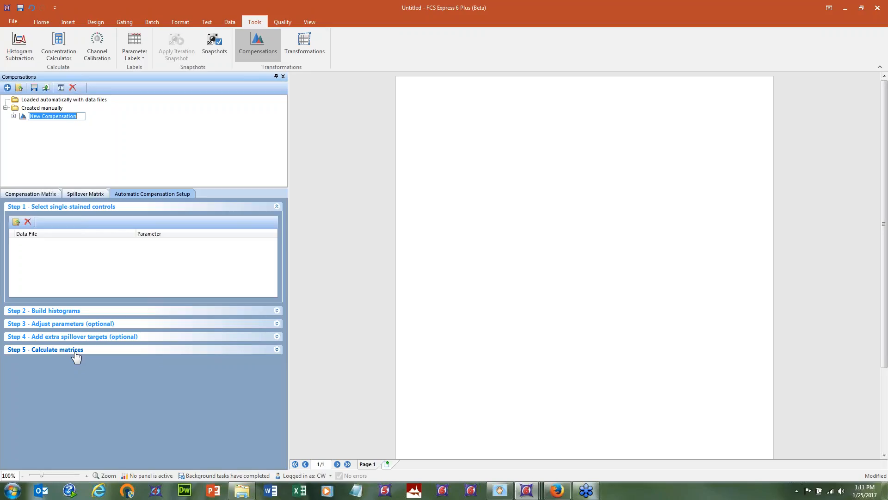
- Load the six Compensation Controls files, APC through Unstained, from the "experiment without compensation + comp controls" folder as single-stained controls
{"action": "left_click", "coordinate": [16, 222]}
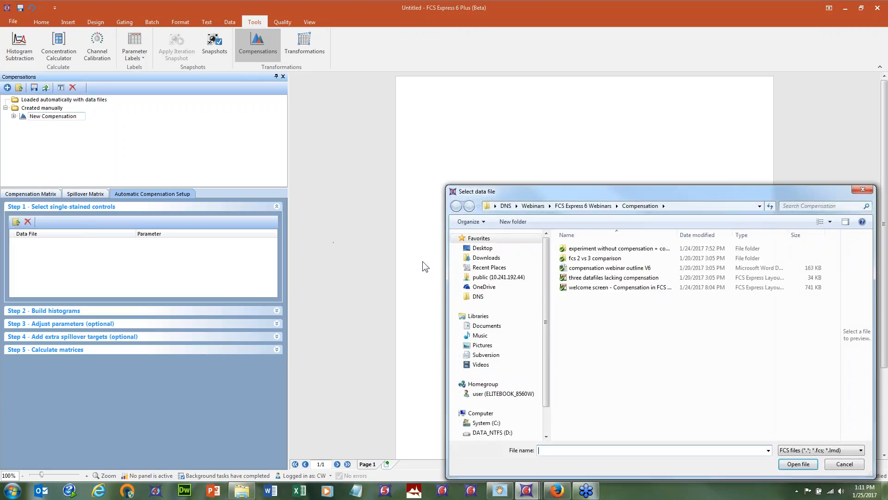
{"action": "left_click_drag", "start_coordinate": [552, 196], "coordinate": [448, 162]}
{"action": "double_click", "coordinate": [493, 216]}
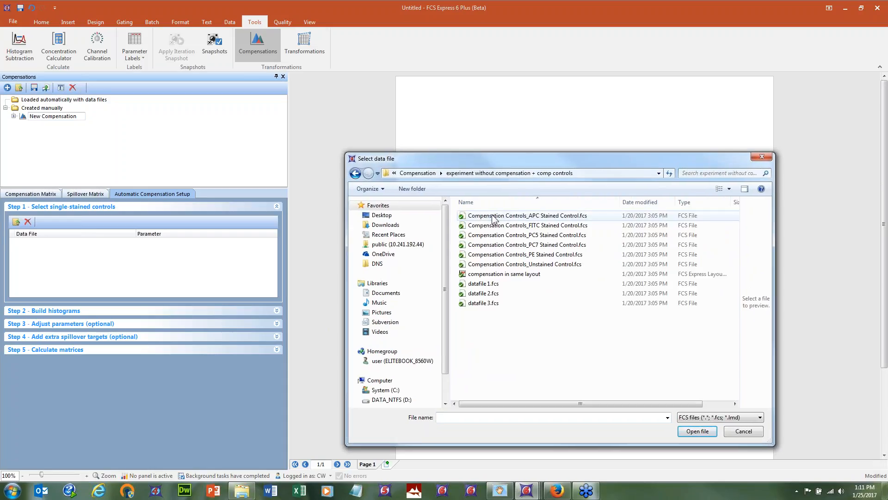
{"action": "left_click", "coordinate": [494, 216]}
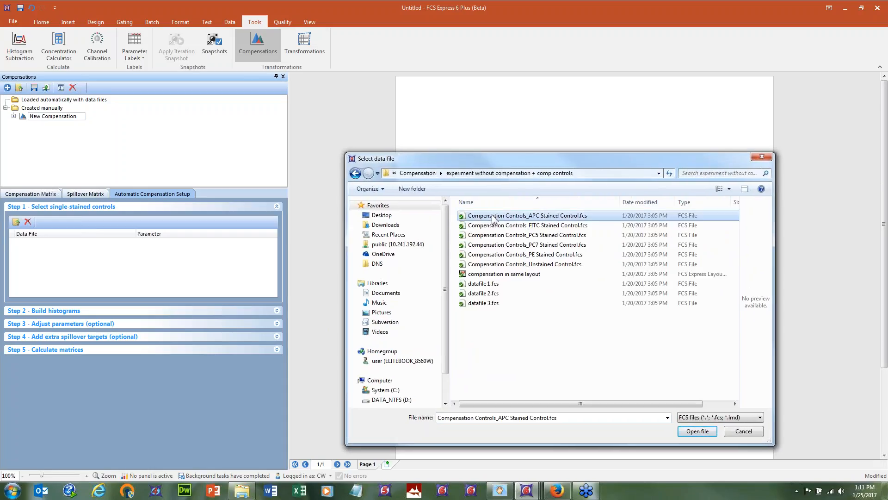
{"action": "left_click", "coordinate": [484, 265], "text": "shift"}
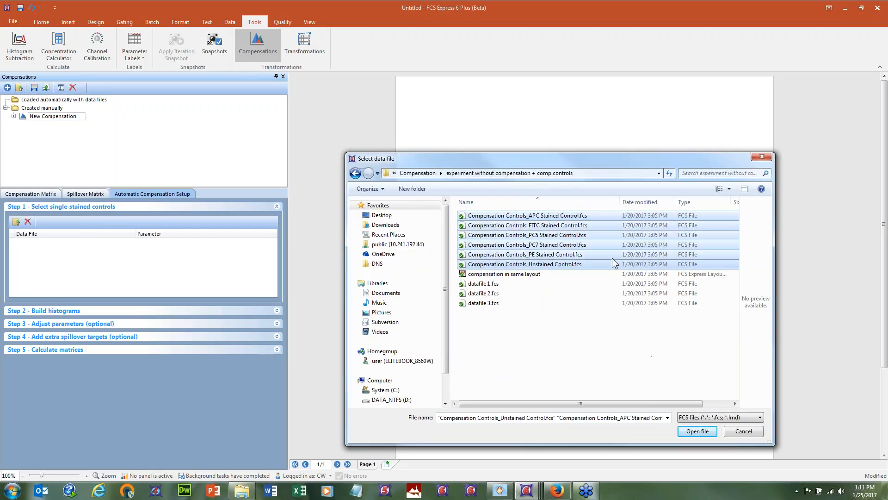
{"action": "left_click", "coordinate": [698, 431]}
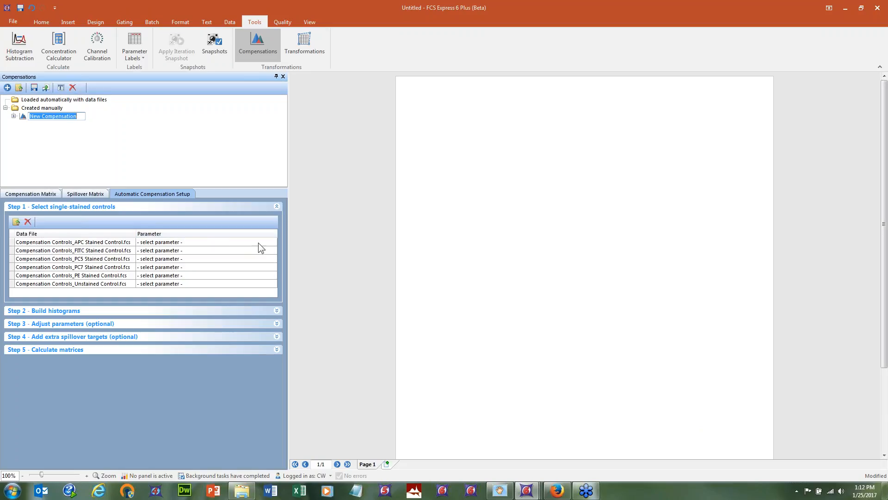
- Assign parameter 9 - APC-A to the APC stained control and 7 - FITC-A to the FITC stained control
{"action": "left_click", "coordinate": [271, 242]}
{"action": "left_click", "coordinate": [274, 243]}
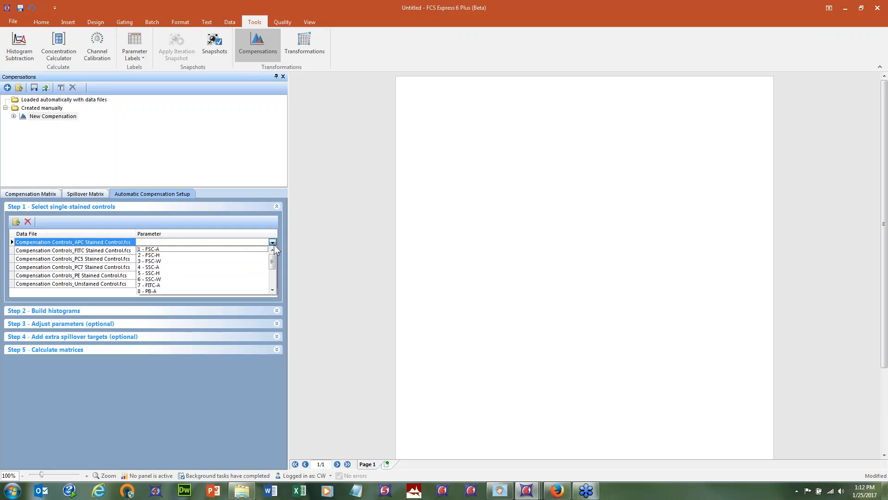
{"action": "left_click_drag", "start_coordinate": [273, 255], "coordinate": [278, 276]}
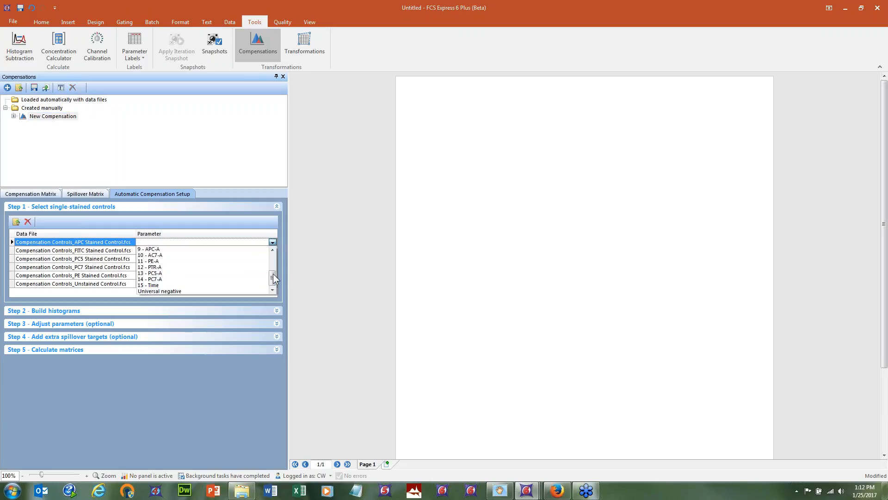
{"action": "left_click", "coordinate": [216, 249]}
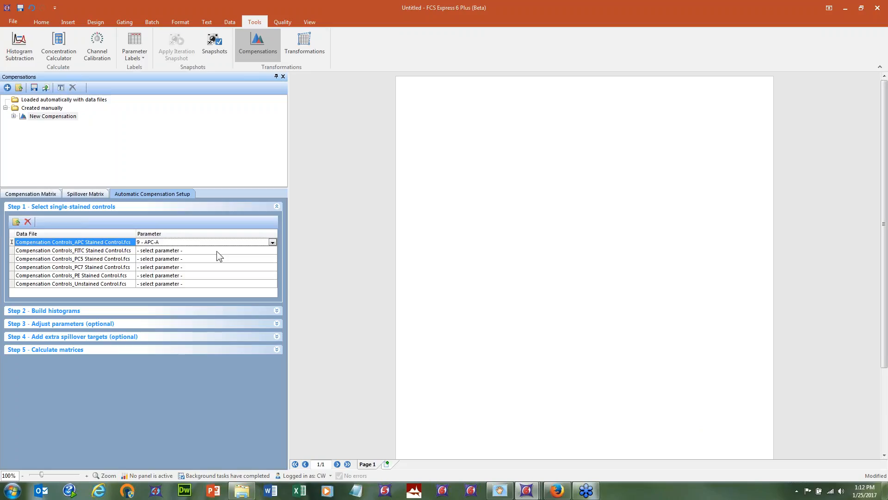
{"action": "left_click", "coordinate": [236, 250]}
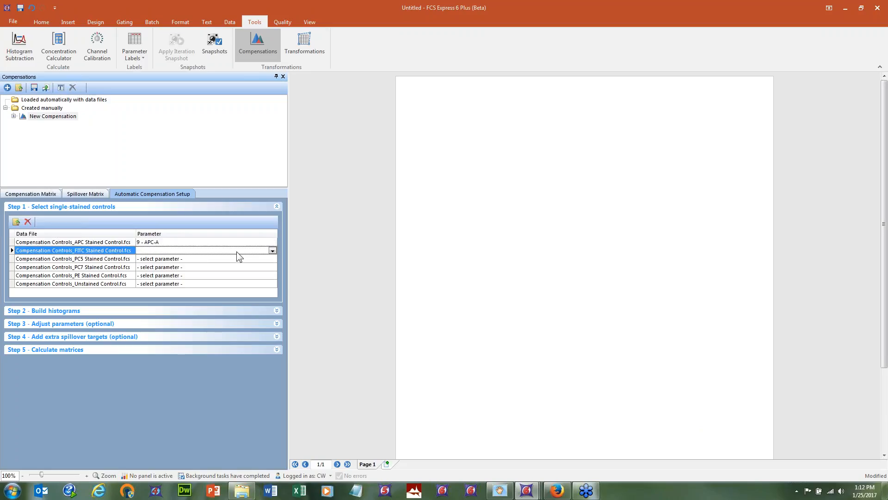
{"action": "left_click", "coordinate": [272, 251]}
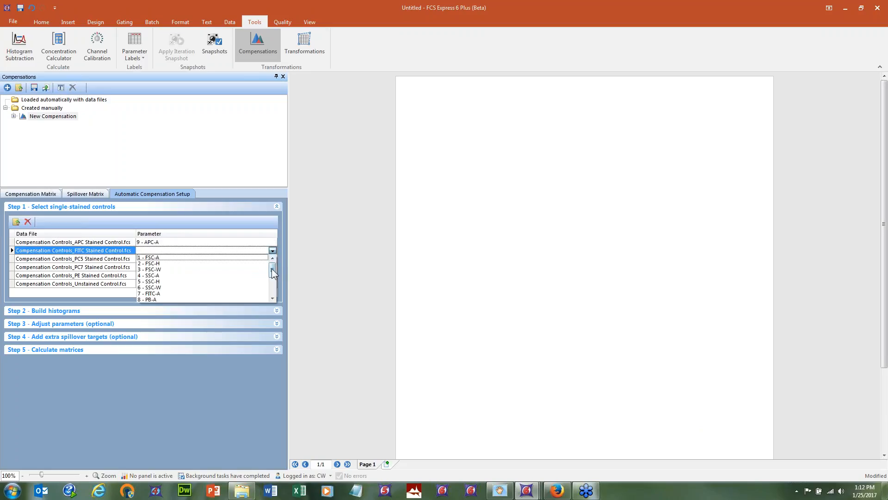
{"action": "left_click_drag", "start_coordinate": [272, 270], "coordinate": [275, 281]}
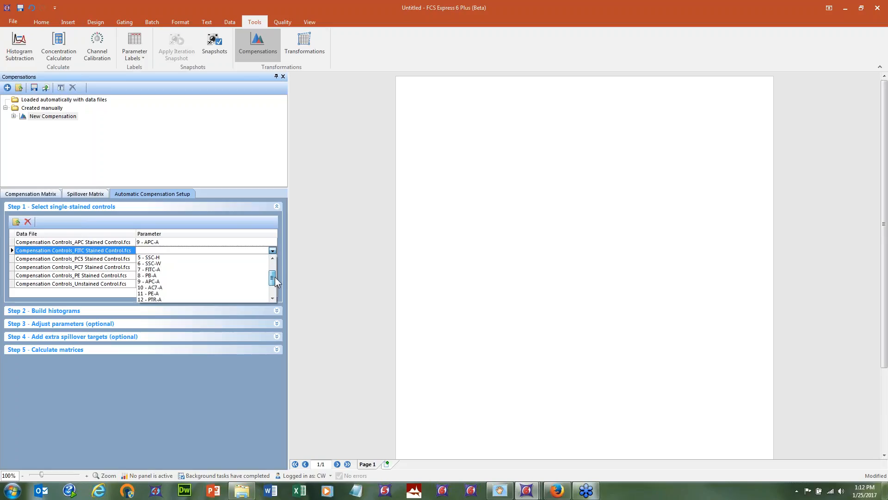
{"action": "left_click", "coordinate": [224, 270]}
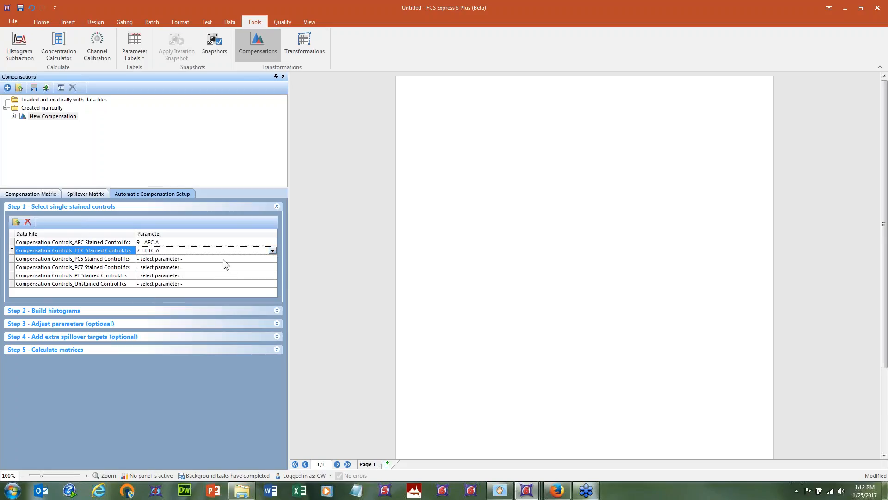
- Assign parameter 13 - PC5-A to the PC5 stained control and 14 - PC7-A to the PC7 stained control
{"action": "left_click", "coordinate": [223, 259]}
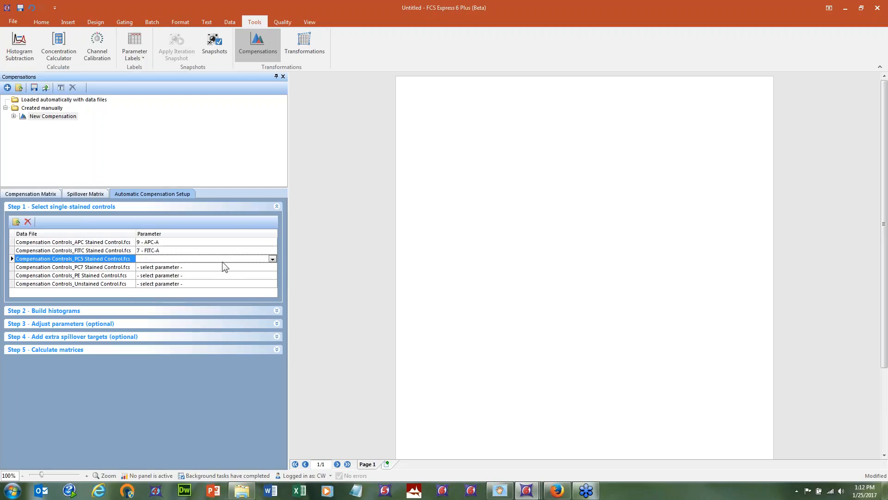
{"action": "left_click", "coordinate": [273, 259]}
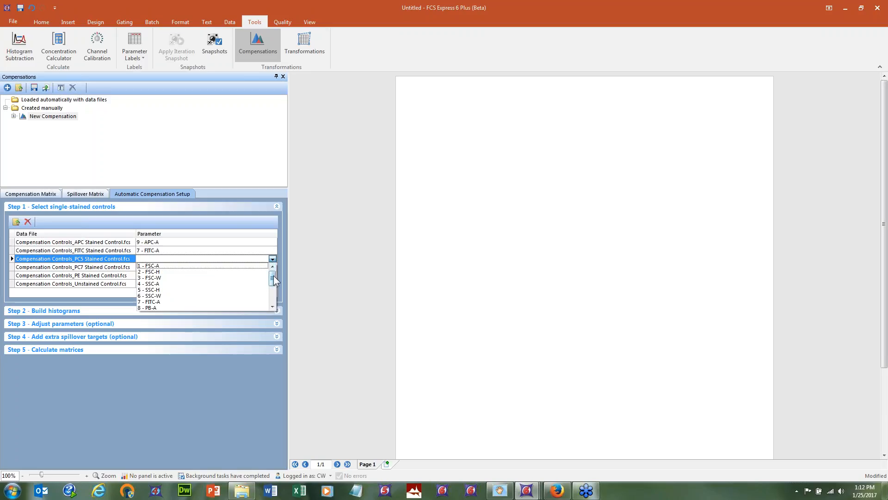
{"action": "left_click_drag", "start_coordinate": [273, 277], "coordinate": [273, 297]}
{"action": "left_click", "coordinate": [240, 290]}
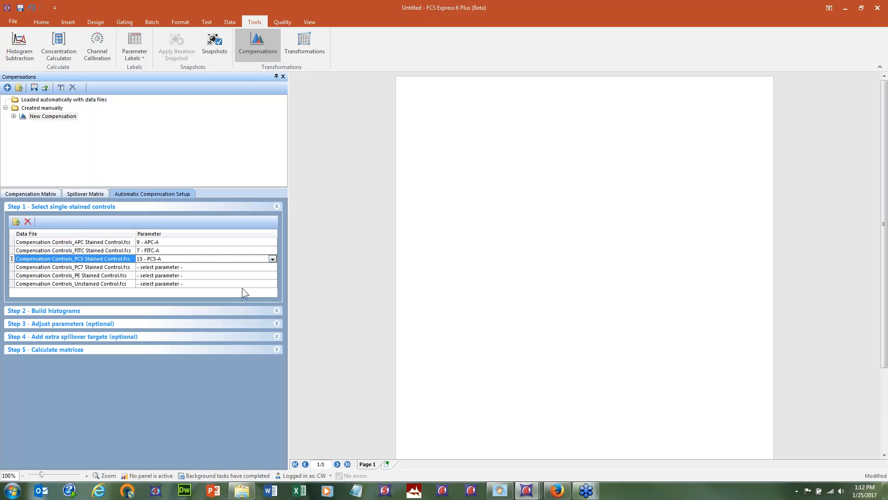
{"action": "left_click", "coordinate": [269, 268]}
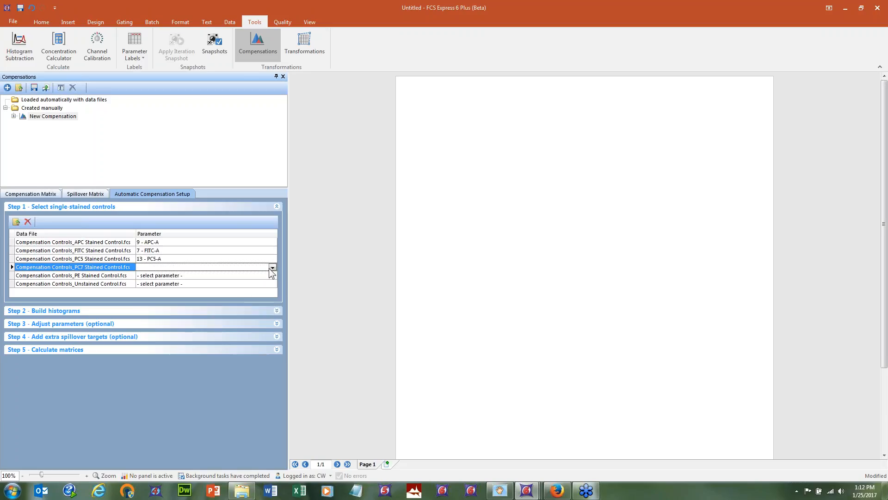
{"action": "left_click", "coordinate": [273, 268]}
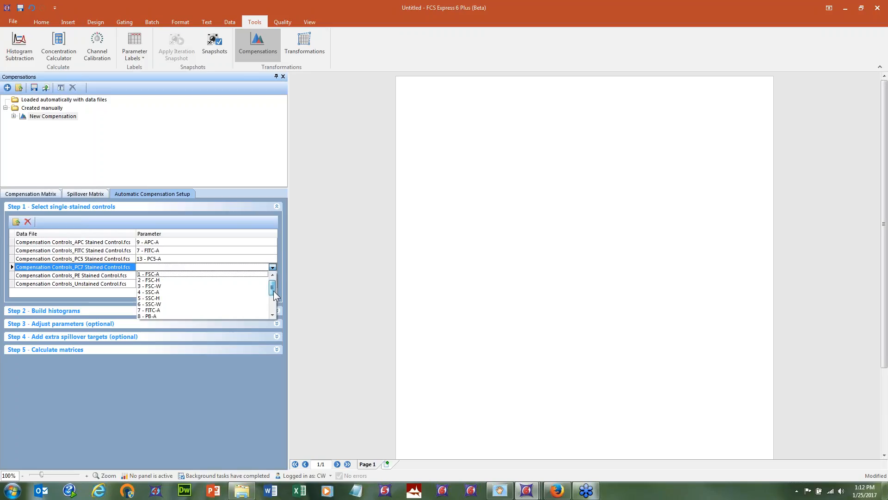
{"action": "left_click_drag", "start_coordinate": [273, 291], "coordinate": [274, 297]}
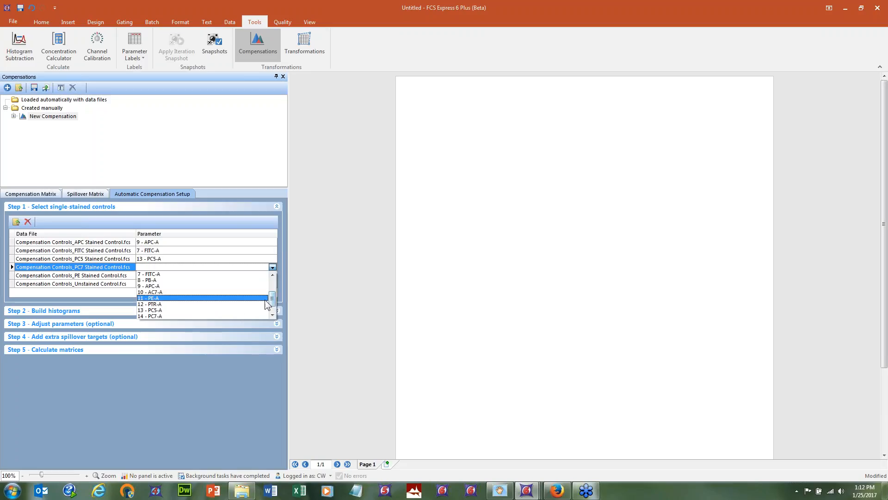
{"action": "left_click", "coordinate": [235, 315]}
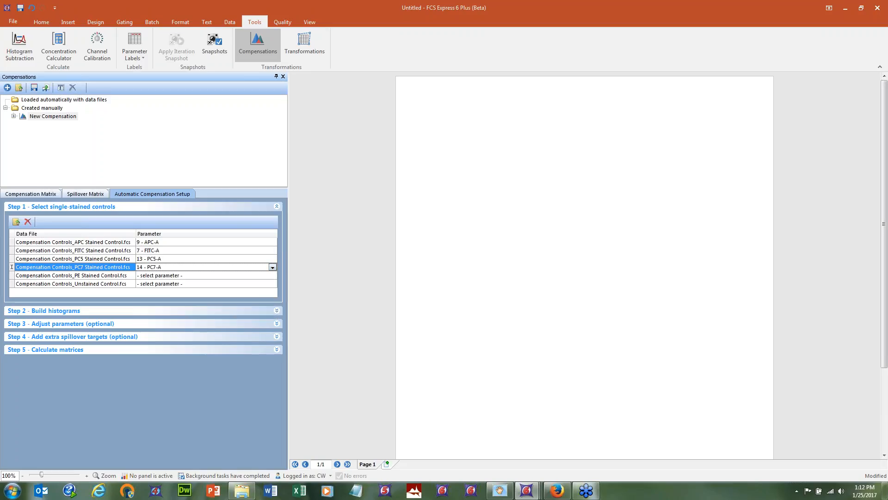
- Assign parameter 11 - PE-A to the PE stained control file
{"action": "left_click", "coordinate": [275, 277]}
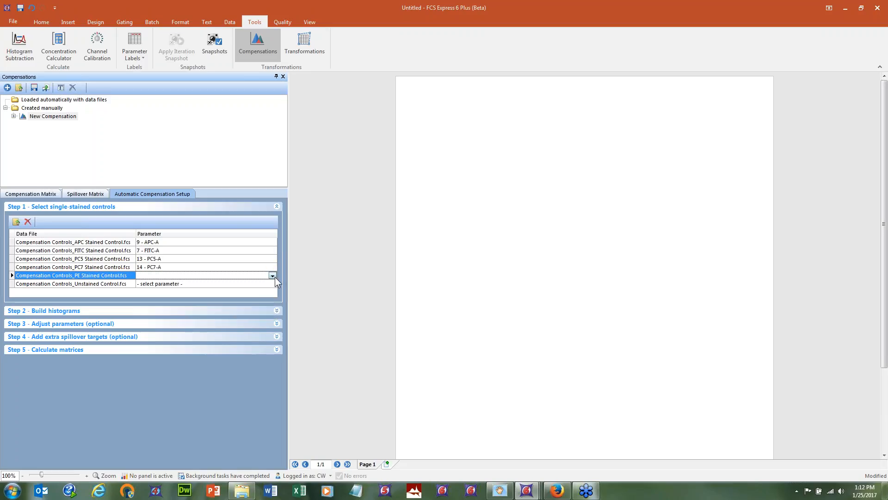
{"action": "left_click", "coordinate": [273, 277]}
{"action": "scroll", "coordinate": [274, 293], "scroll_direction": "down", "scroll_amount": 3}
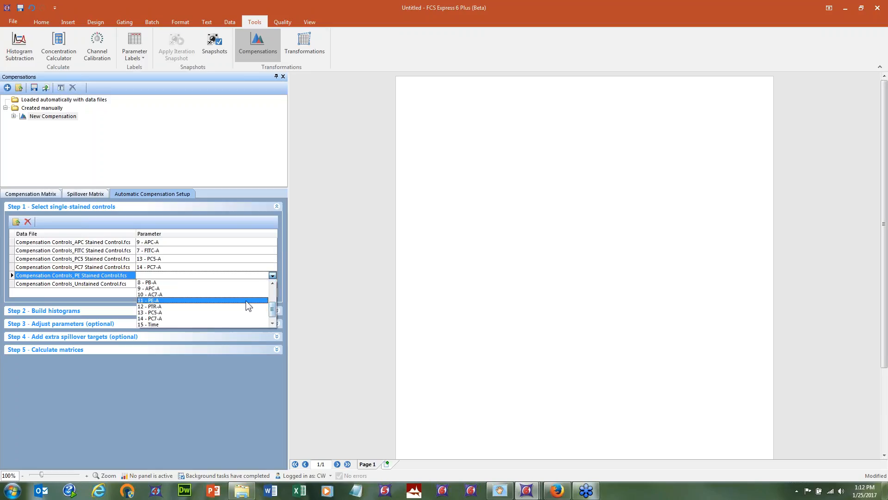
{"action": "left_click", "coordinate": [245, 300]}
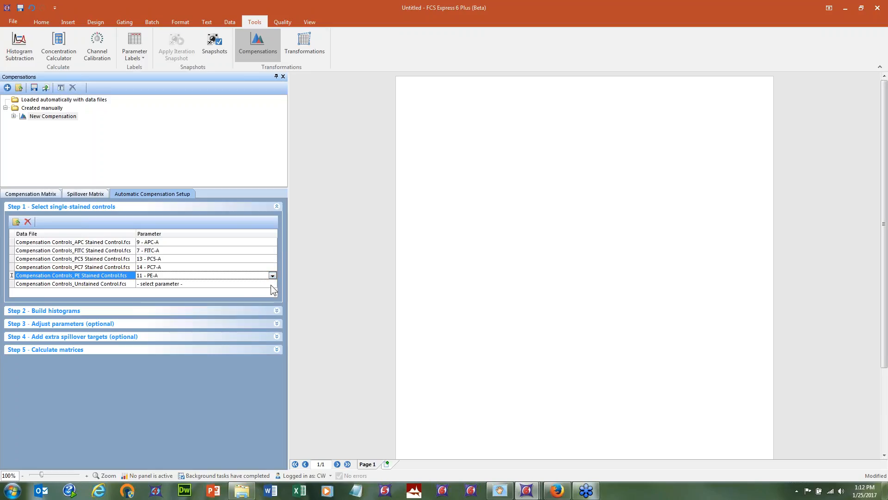
- Set the unstained control as Universal negative and build the auto-compensation histograms
{"action": "left_click", "coordinate": [273, 284]}
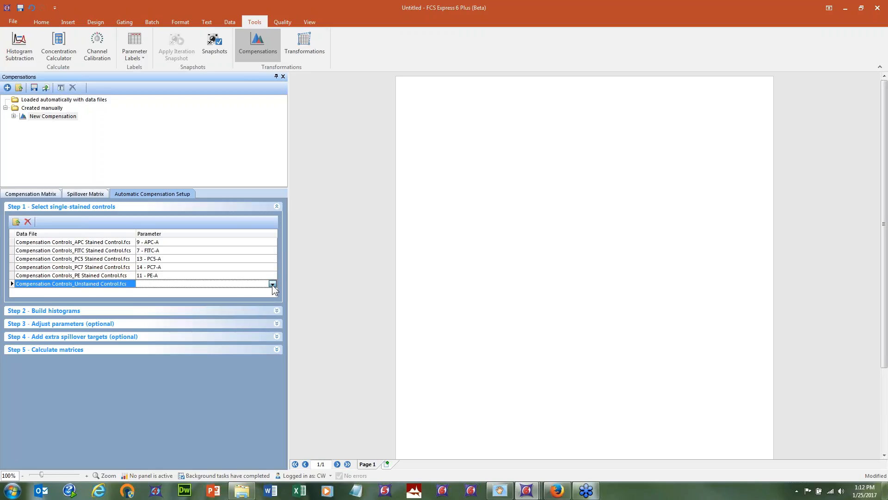
{"action": "left_click", "coordinate": [273, 284]}
{"action": "scroll", "coordinate": [277, 320], "scroll_direction": "down", "scroll_amount": 3}
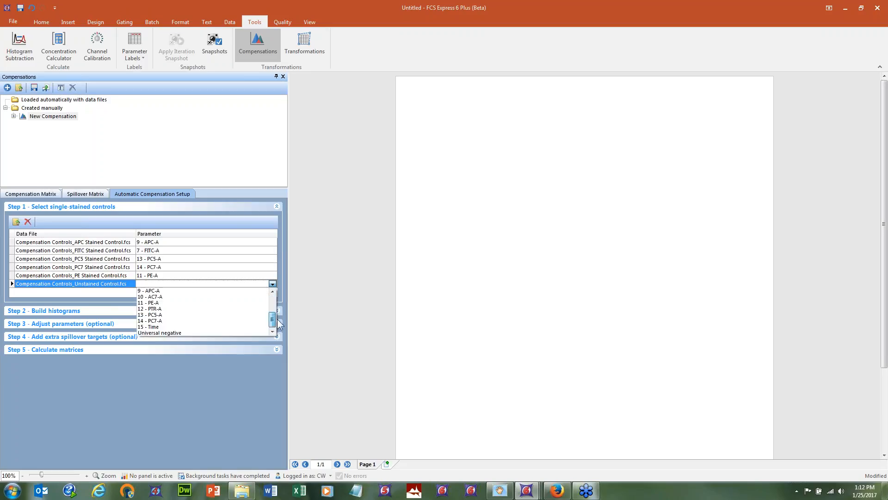
{"action": "left_click", "coordinate": [202, 333]}
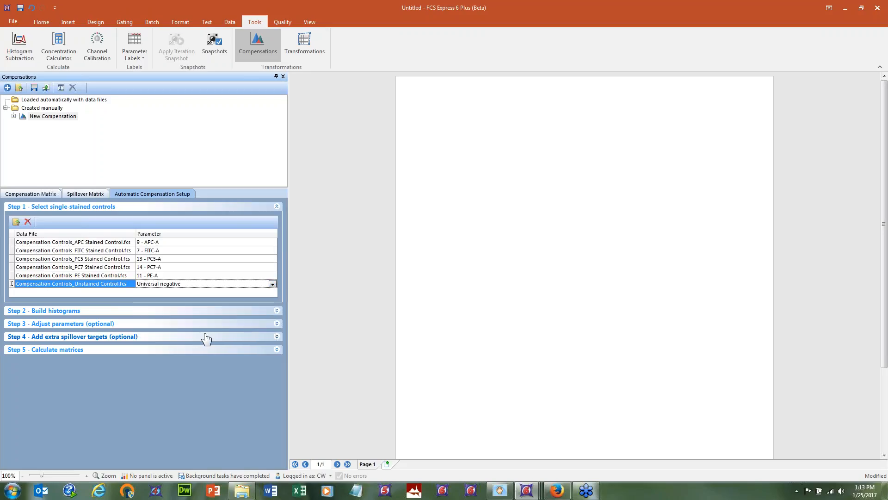
{"action": "left_click", "coordinate": [220, 316]}
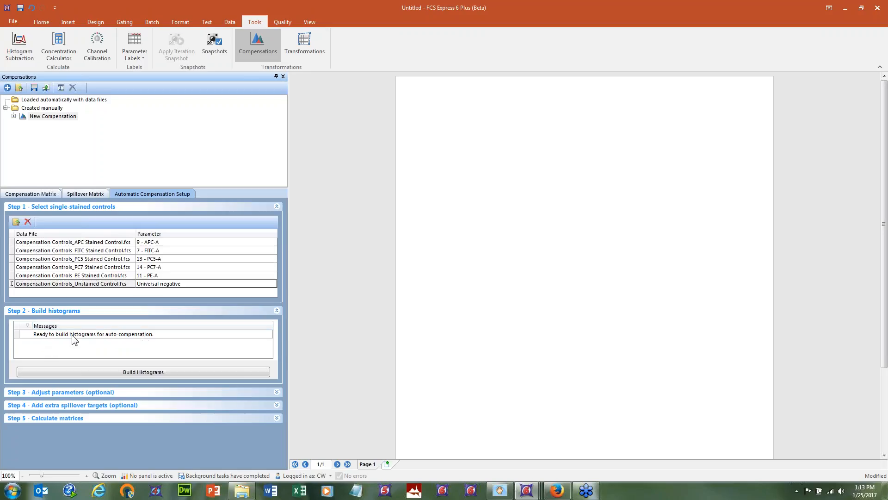
{"action": "left_click", "coordinate": [146, 373]}
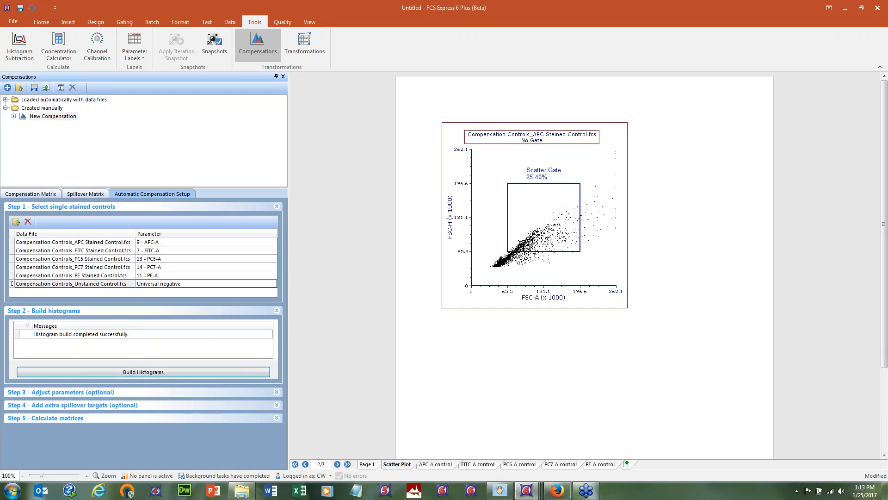
- Insert a gate view beside the scatter plot page, expand its Scatter Gate entry, and narrow the view's frame
{"action": "left_click", "coordinate": [69, 22]}
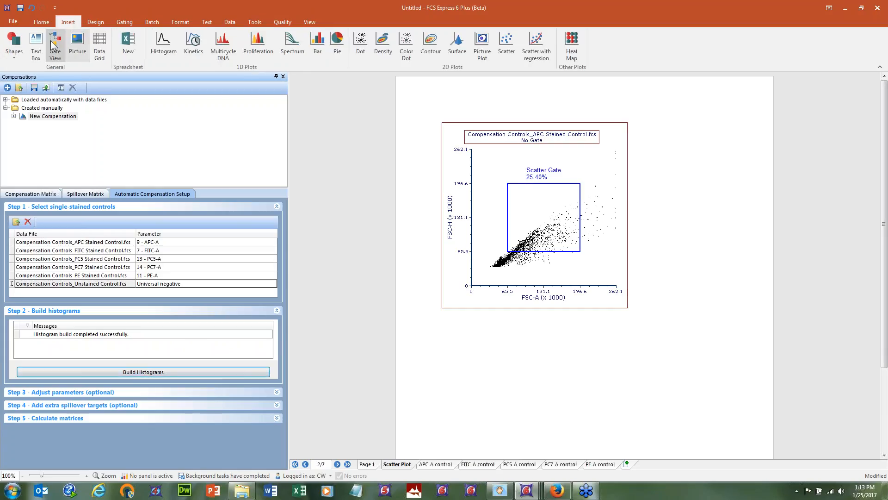
{"action": "left_click", "coordinate": [54, 45]}
{"action": "left_click", "coordinate": [292, 87]}
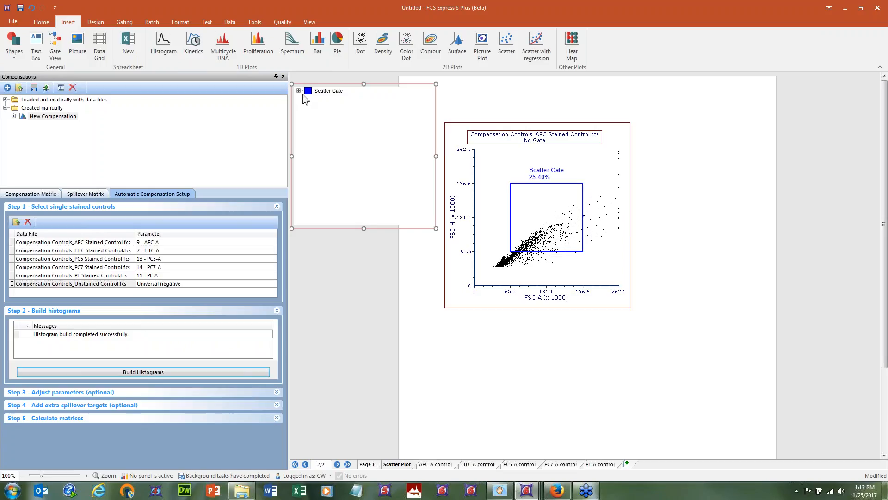
{"action": "left_click", "coordinate": [299, 91]}
{"action": "left_click_drag", "start_coordinate": [436, 156], "coordinate": [392, 156]}
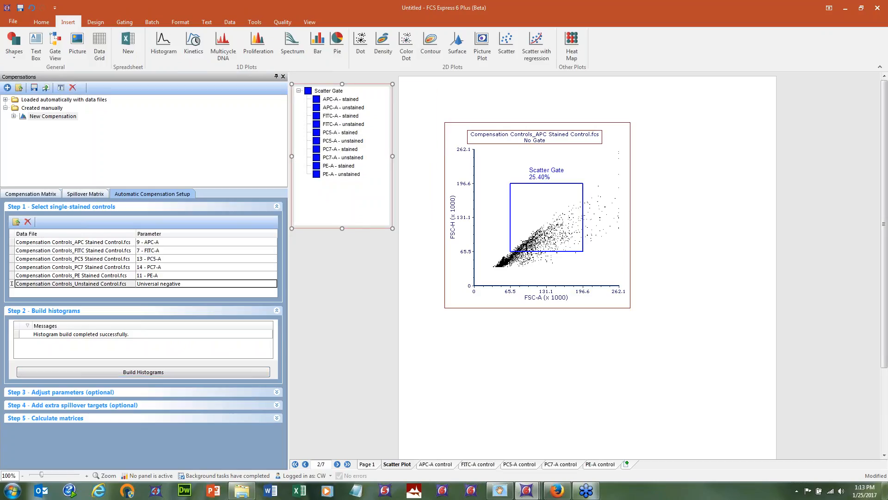
- Shorten the gate view's frame so it ends just below its list of gates
{"action": "left_click", "coordinate": [87, 475]}
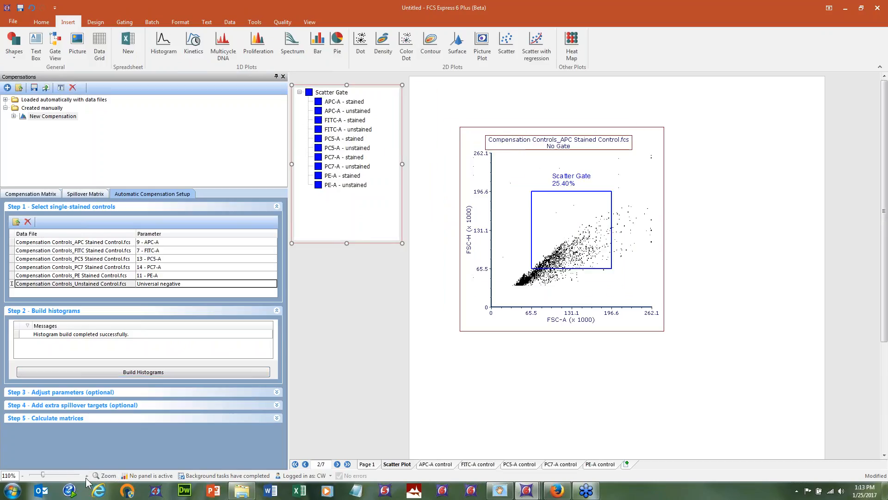
{"action": "left_click", "coordinate": [86, 476]}
{"action": "left_click", "coordinate": [86, 476]}
{"action": "left_click", "coordinate": [87, 476]}
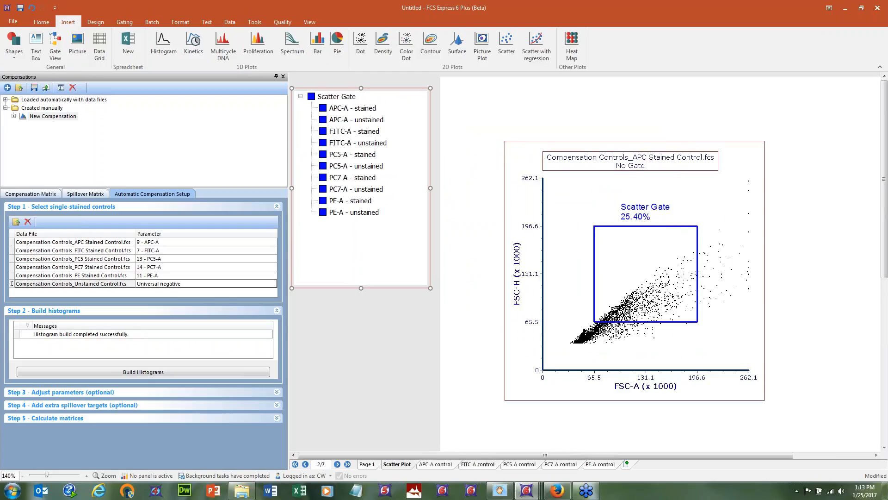
{"action": "left_click", "coordinate": [324, 98]}
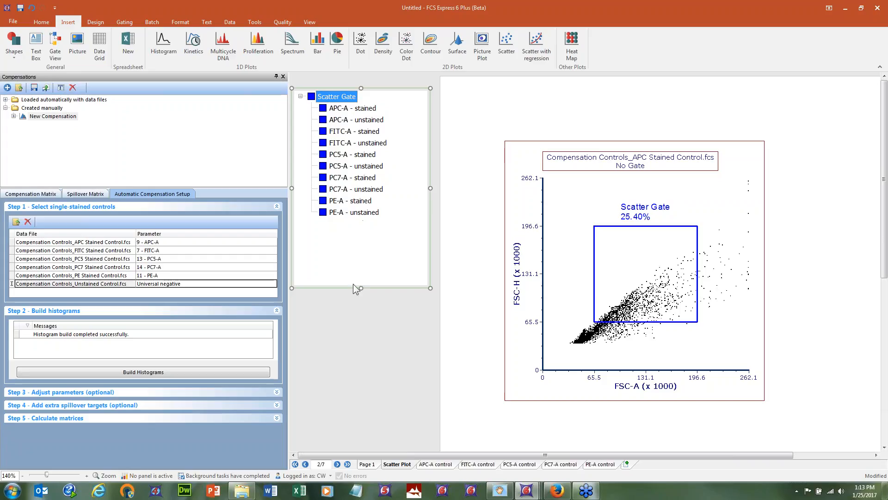
{"action": "left_click_drag", "start_coordinate": [354, 284], "coordinate": [361, 248]}
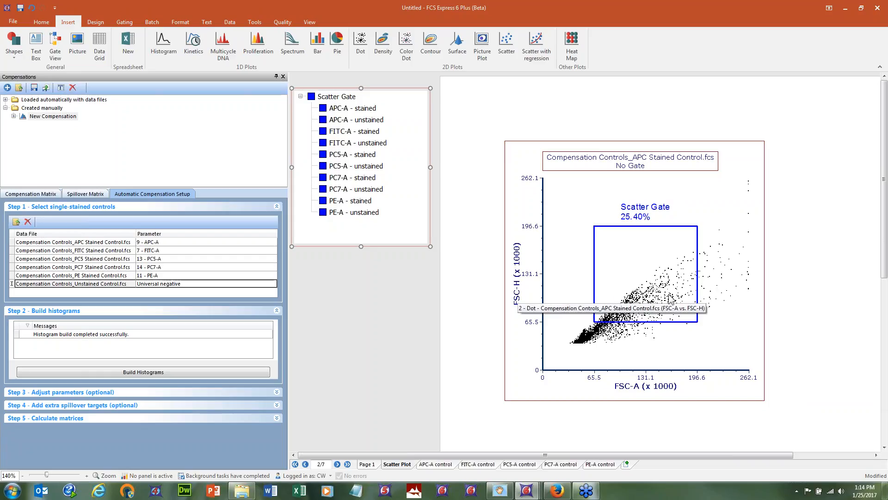
- Change the scatter plot's vertical axis to SSC-A and draw a rectangular gate around the dense event cluster
{"action": "left_click", "coordinate": [521, 278]}
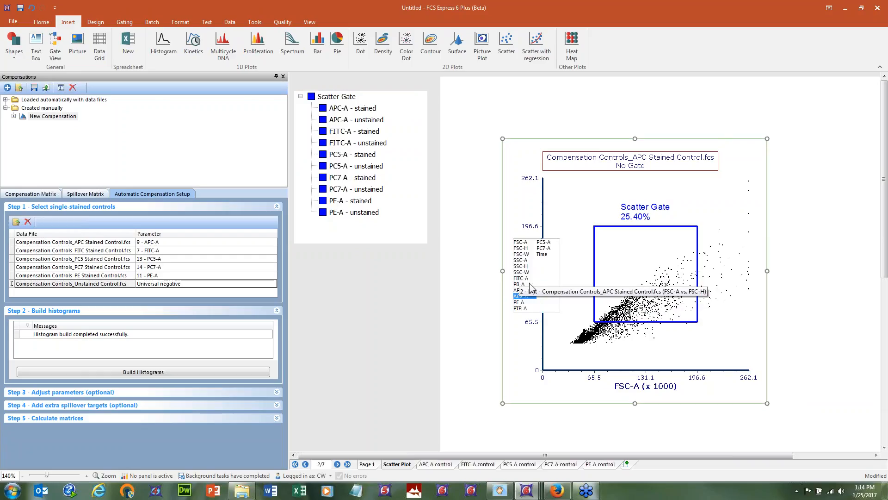
{"action": "left_click", "coordinate": [526, 260]}
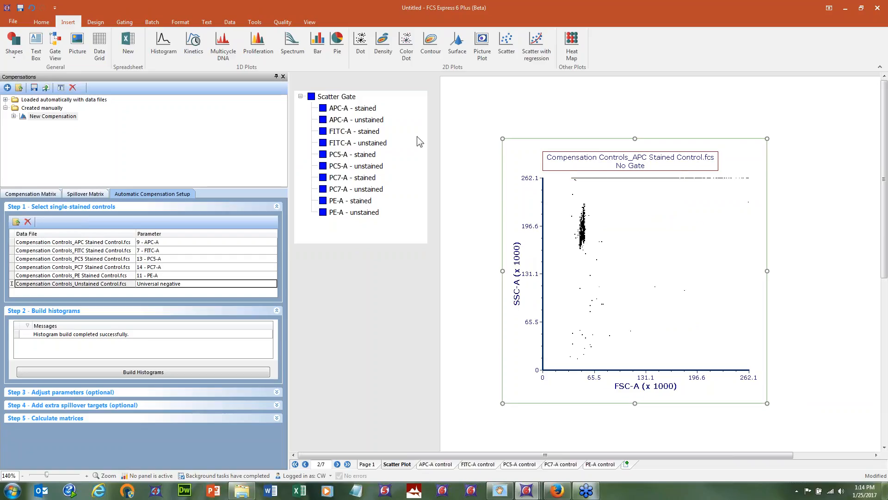
{"action": "left_click", "coordinate": [122, 22]}
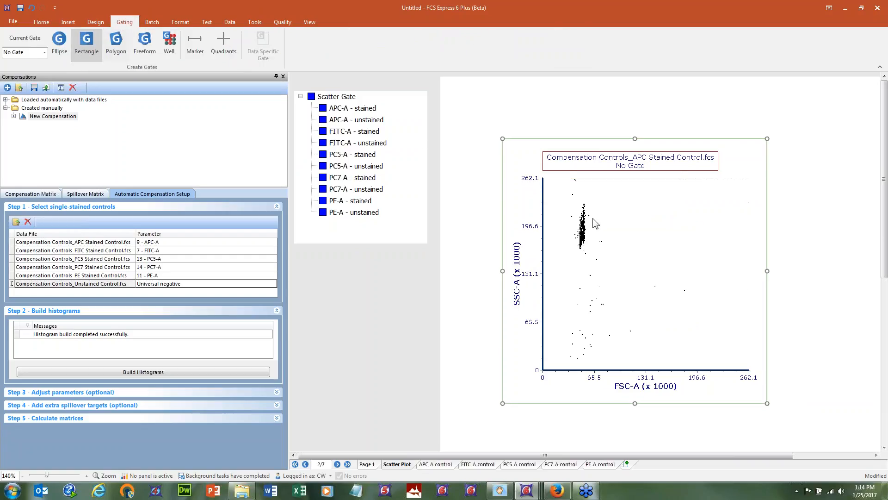
{"action": "left_click_drag", "start_coordinate": [593, 196], "coordinate": [574, 257]}
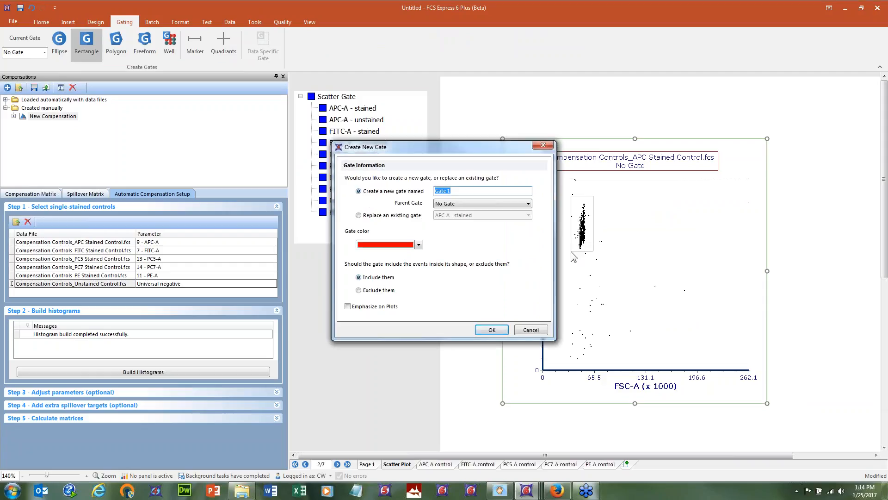
- Use the new rectangle to replace the existing Scatter Gate, then select Scatter Gate in the gate view
{"action": "left_click", "coordinate": [359, 216]}
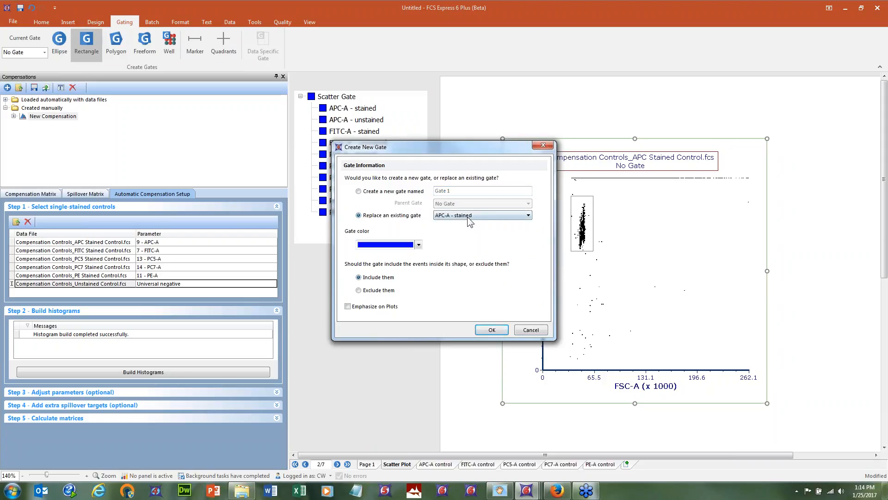
{"action": "left_click", "coordinate": [468, 218]}
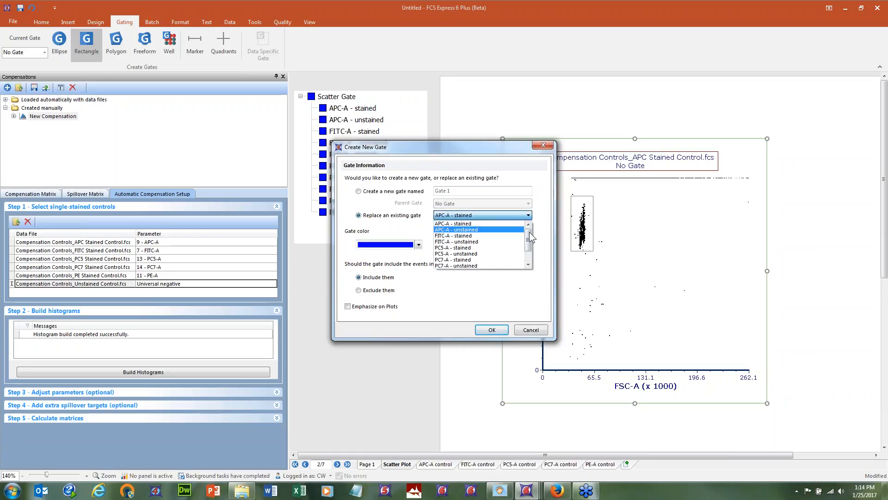
{"action": "left_click_drag", "start_coordinate": [530, 232], "coordinate": [531, 246]}
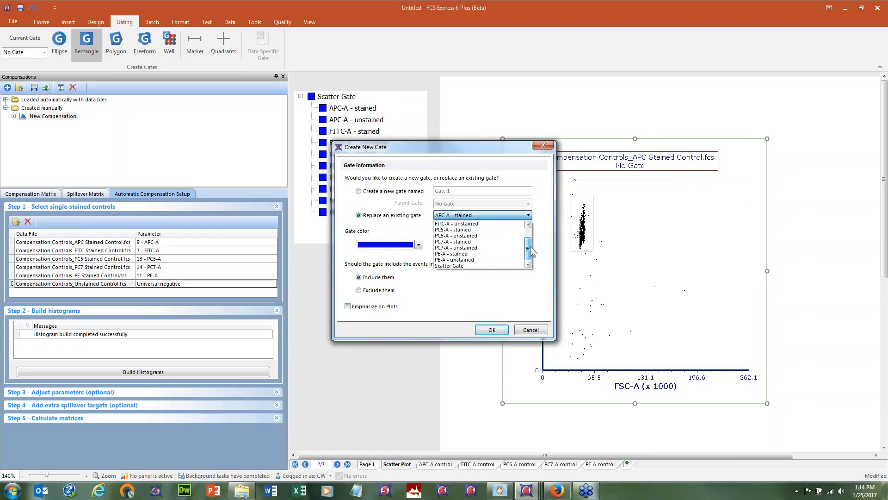
{"action": "left_click", "coordinate": [462, 265]}
{"action": "left_click", "coordinate": [492, 330]}
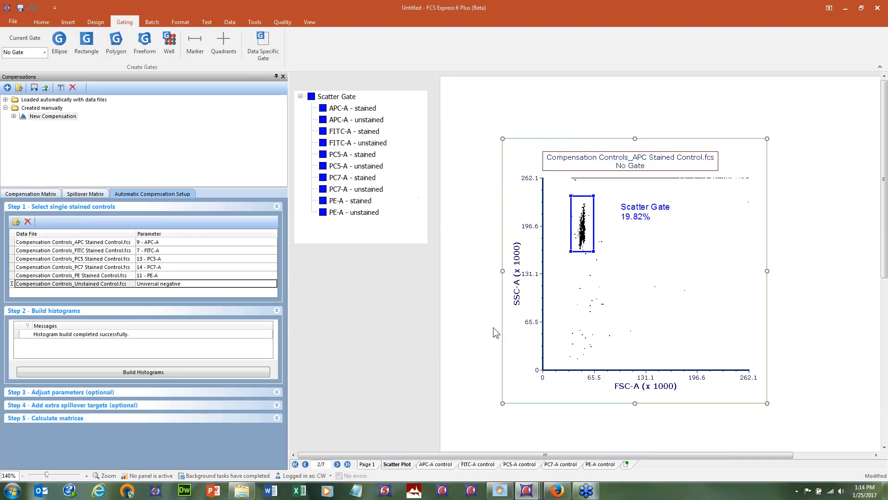
{"action": "left_click", "coordinate": [314, 99]}
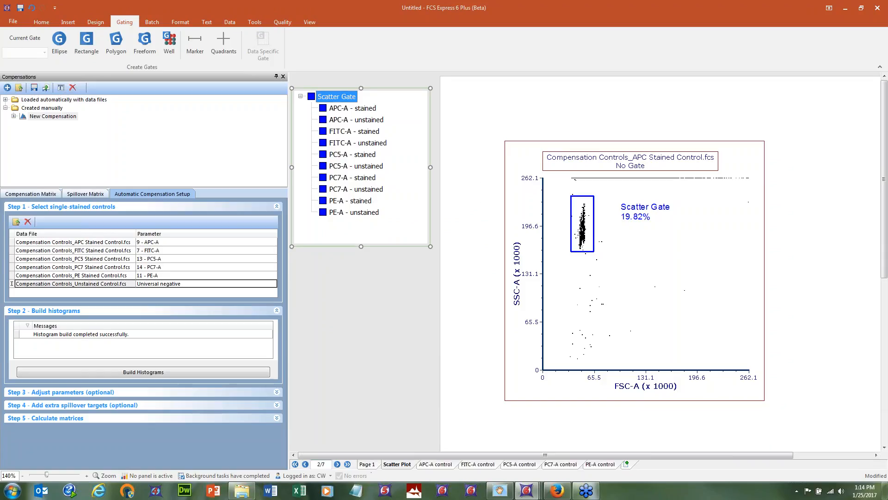
- Examine the stained and unstained histograms with their marker gates on the APC-A control page
{"action": "left_click", "coordinate": [432, 465]}
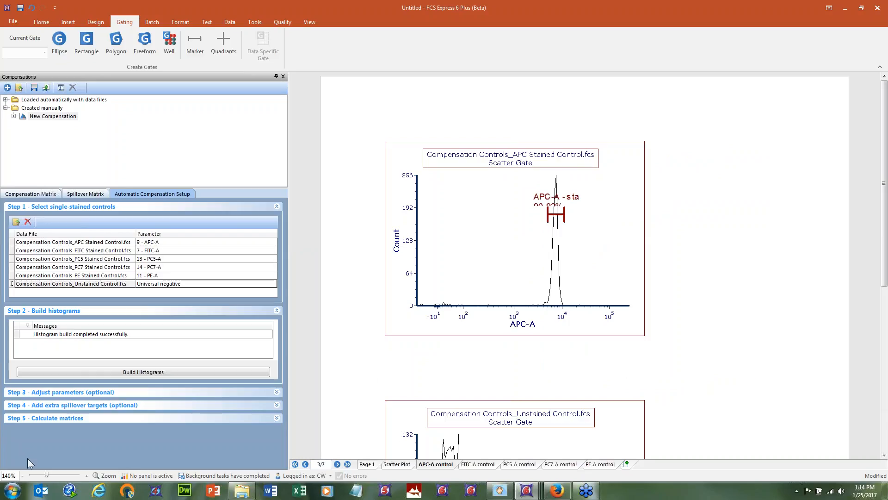
{"action": "left_click", "coordinate": [22, 476]}
{"action": "left_click", "coordinate": [22, 476]}
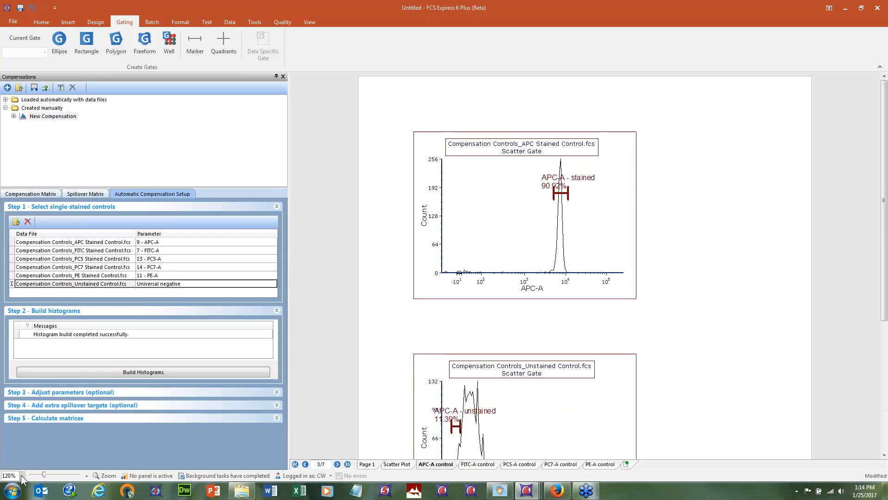
{"action": "left_click", "coordinate": [22, 476]}
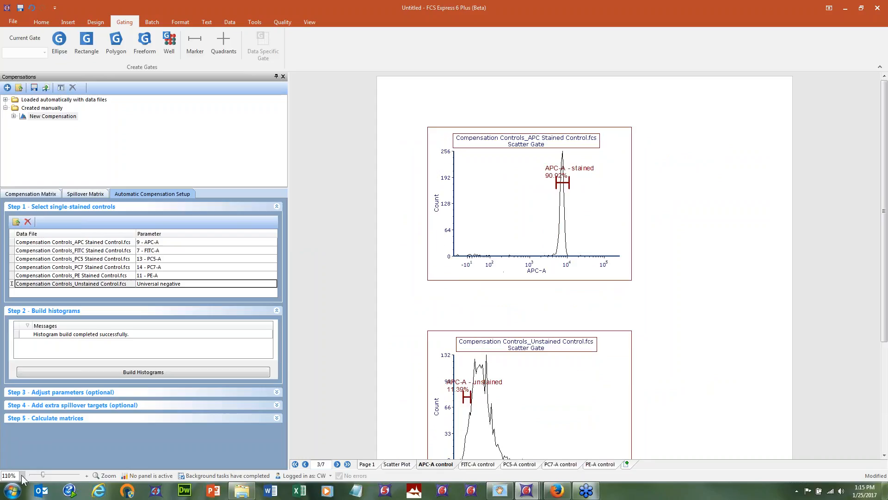
{"action": "left_click", "coordinate": [22, 475]}
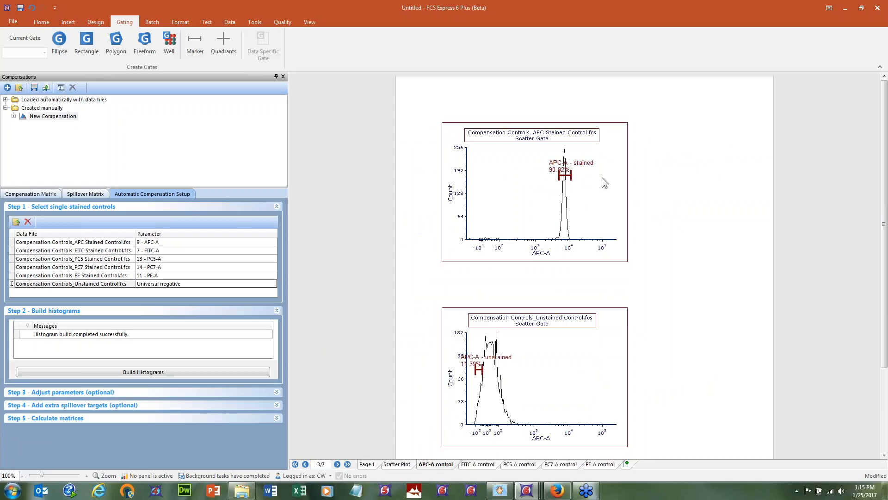
{"action": "left_click", "coordinate": [607, 151]}
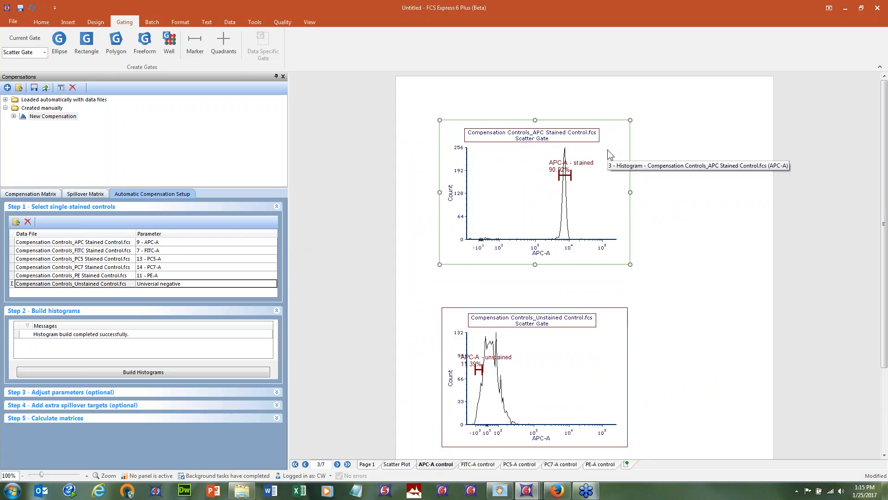
{"action": "left_click", "coordinate": [582, 354]}
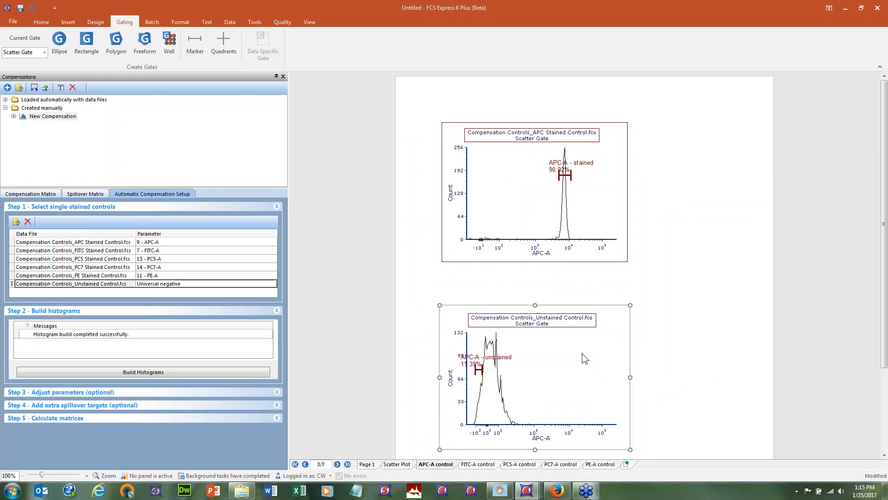
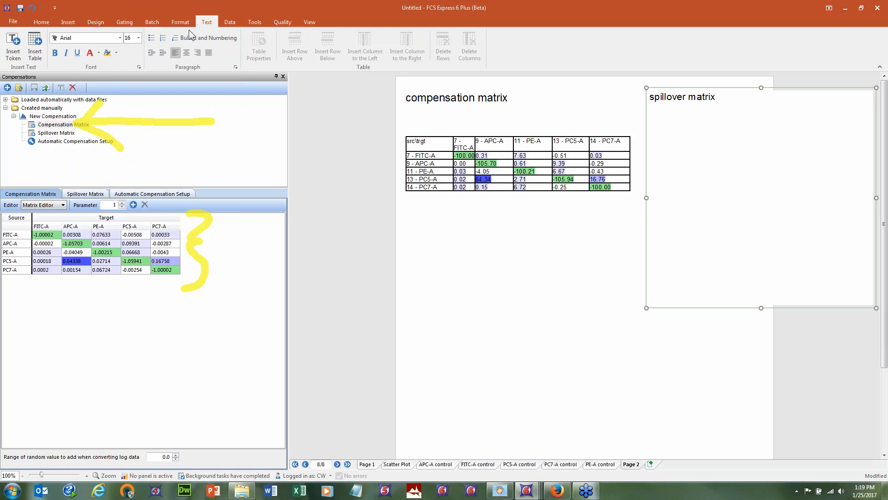
- Insert New Compensation's spillover matrix as a table under the "spillover matrix" heading on Page 2
{"action": "left_click", "coordinate": [45, 135]}
{"action": "left_click_drag", "start_coordinate": [45, 134], "coordinate": [657, 135]}
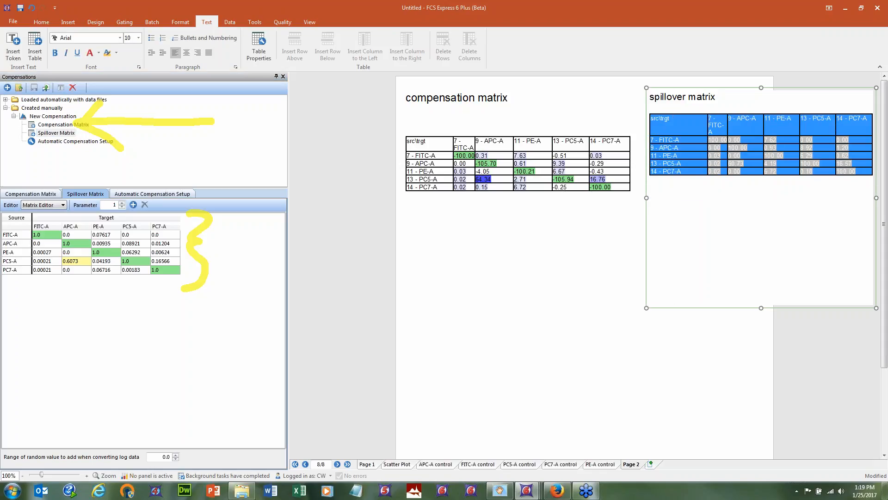
{"action": "left_click", "coordinate": [530, 306]}
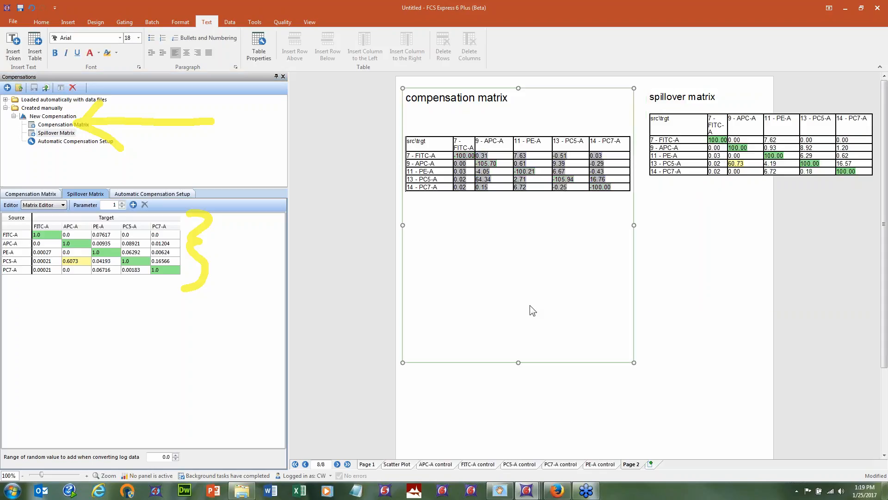
{"action": "left_click", "coordinate": [766, 291]}
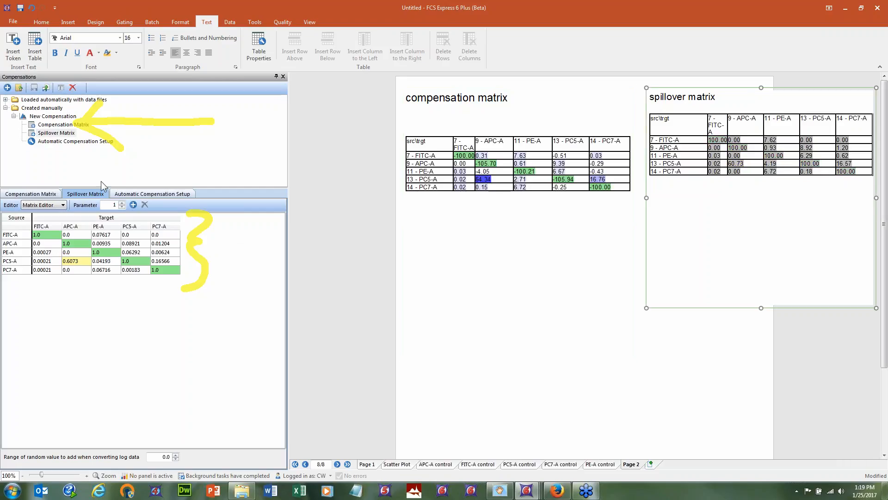
- In the compensation matrix, raise the coefficient from source PE-A to target PC7-A to 0.1457
{"action": "left_click", "coordinate": [30, 194]}
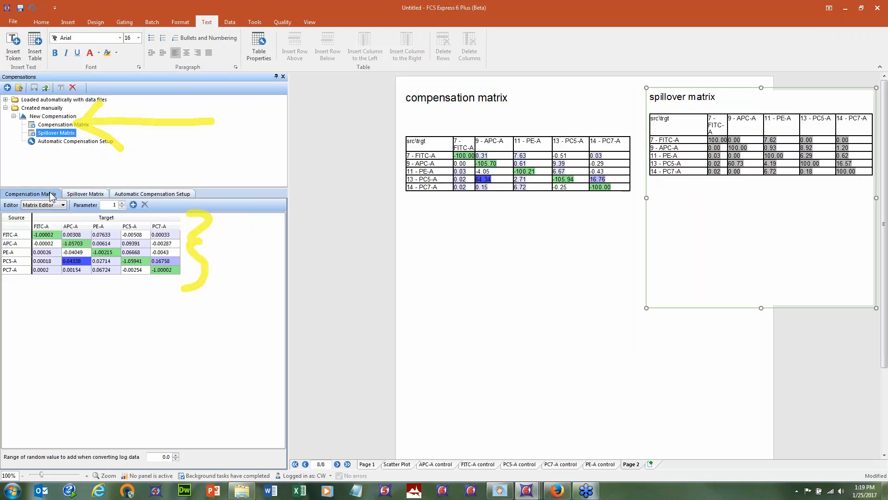
{"action": "left_click", "coordinate": [169, 252]}
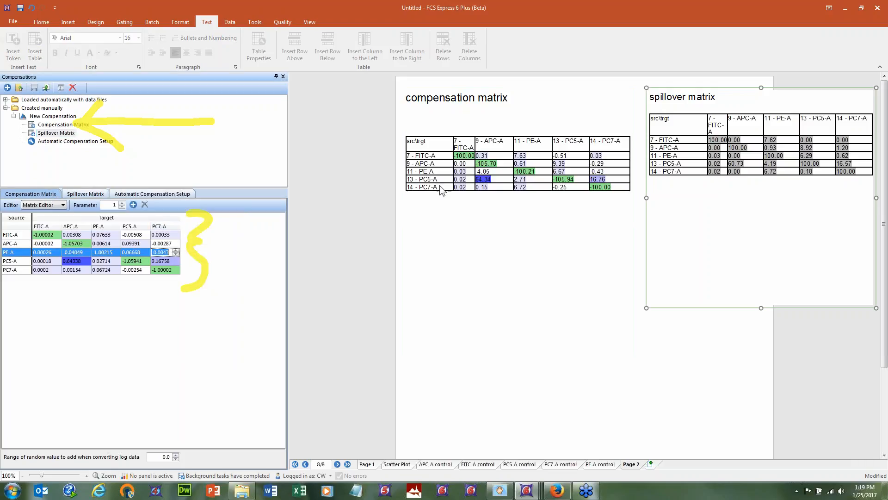
{"action": "left_click", "coordinate": [176, 250]}
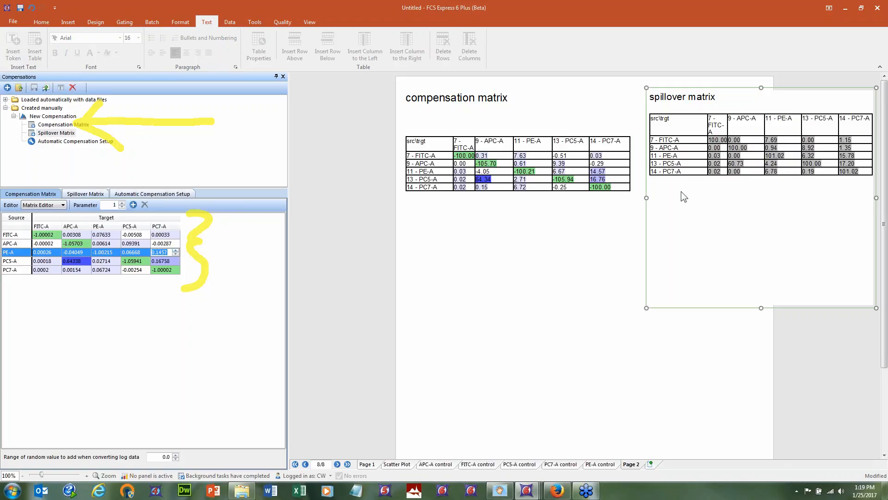
{"action": "left_click", "coordinate": [622, 176]}
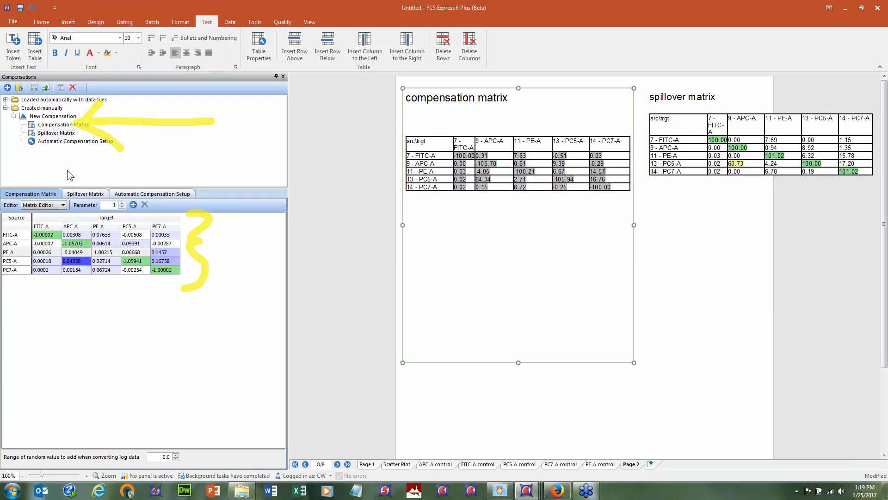
- Undo the changes to the PE-A to PC7-A coefficient, keeping the spillover table on Page 2
{"action": "left_click", "coordinate": [32, 8]}
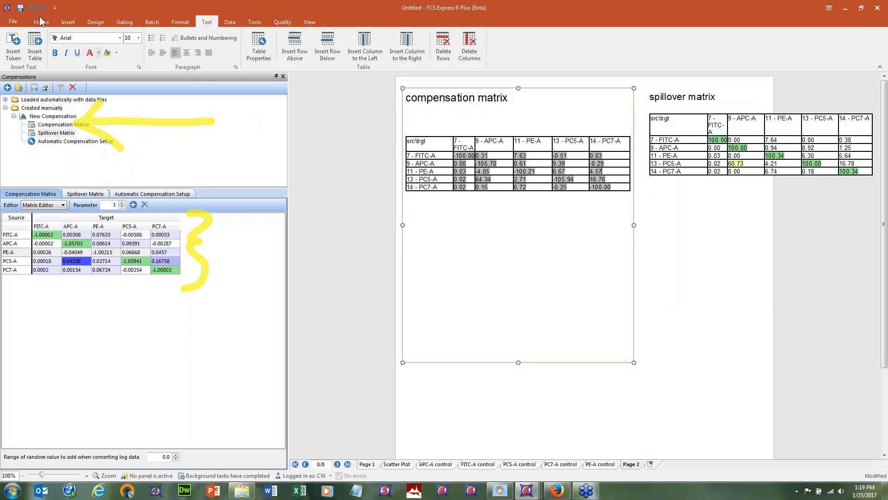
{"action": "left_click", "coordinate": [32, 9]}
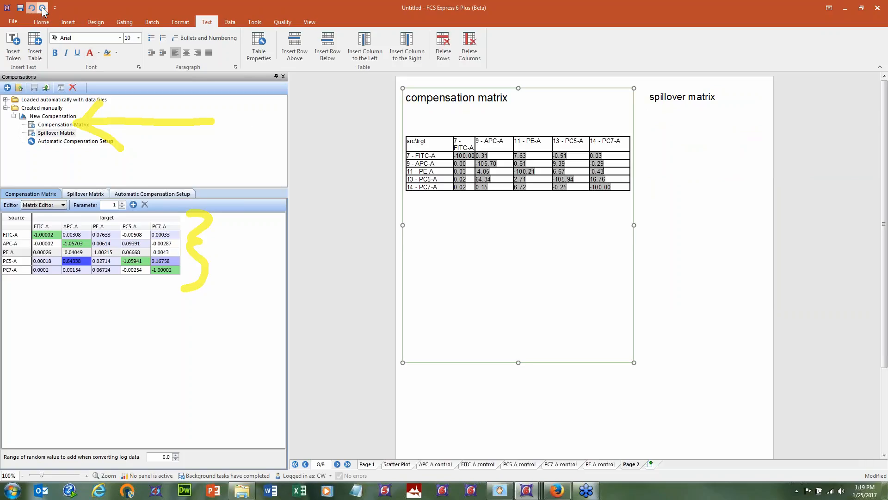
{"action": "left_click", "coordinate": [338, 216]}
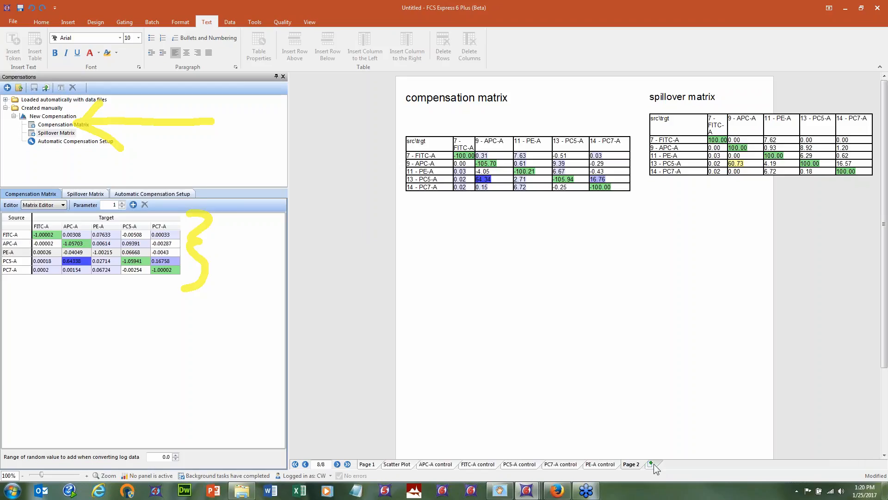
- Check the gates on the APC-A and FITC-A control pages, then add a blank page after Page 2
{"action": "left_click", "coordinate": [439, 464]}
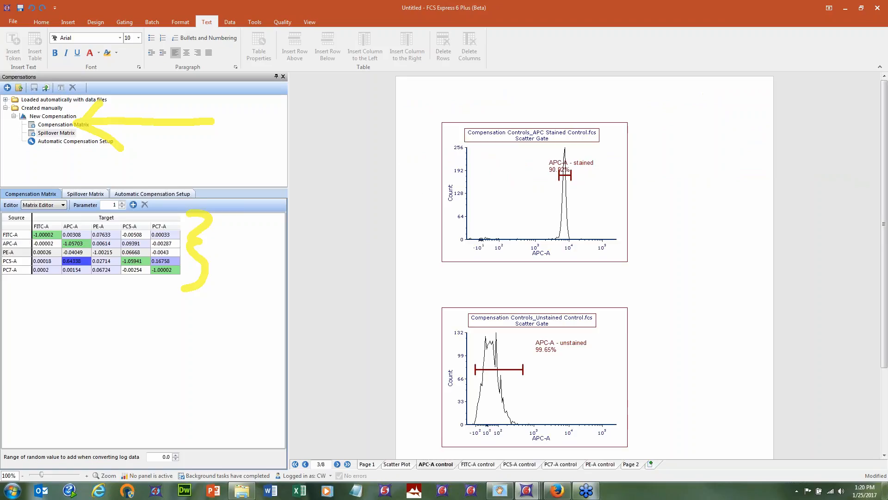
{"action": "left_click", "coordinate": [483, 465]}
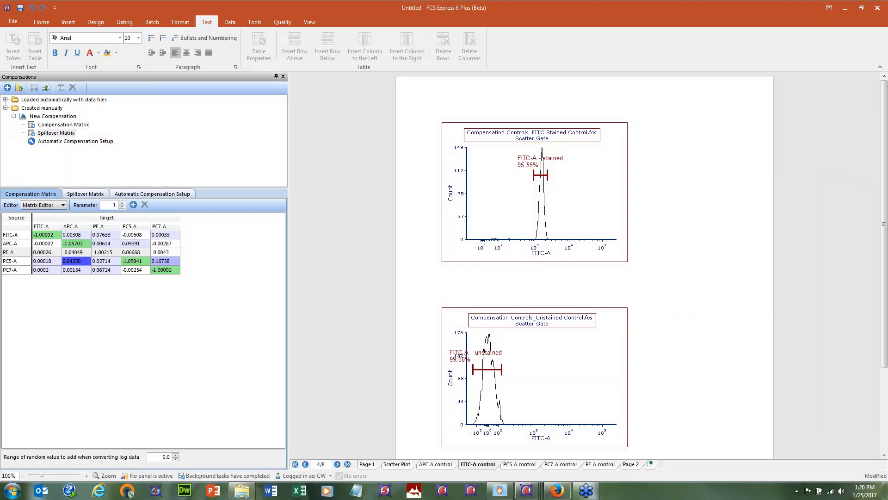
{"action": "left_click", "coordinate": [632, 463]}
{"action": "left_click", "coordinate": [650, 464]}
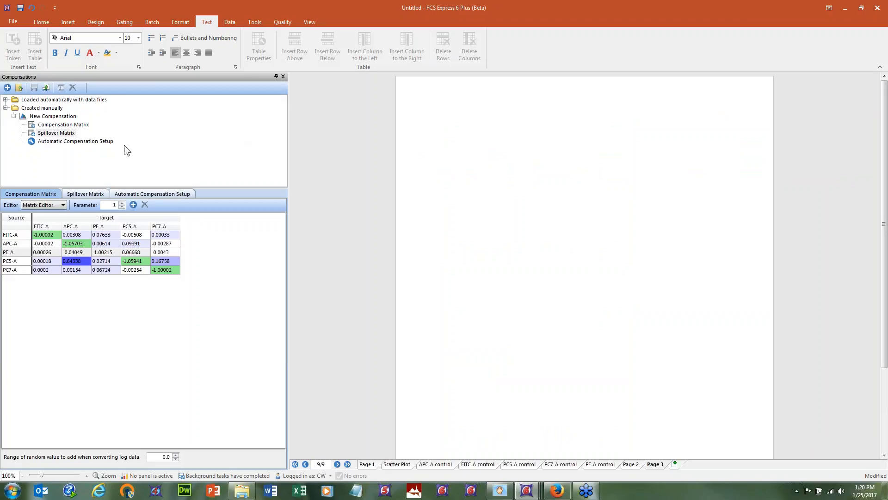
- View New Compensation's automatic compensation setup and return to its compensation matrix
{"action": "left_click", "coordinate": [80, 140]}
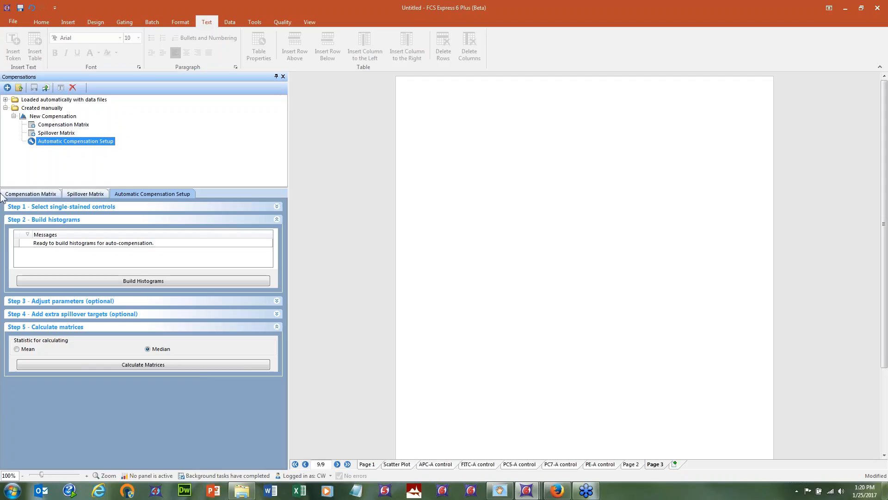
{"action": "left_click", "coordinate": [42, 195]}
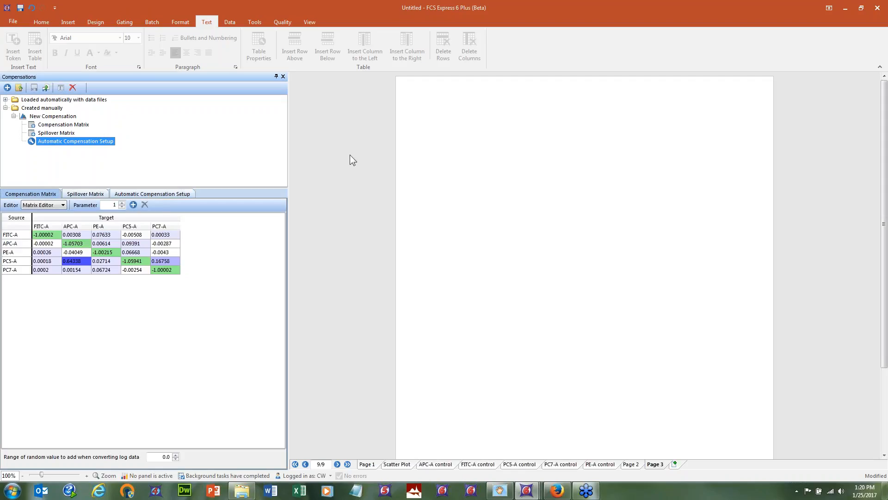
- Show the loaded data files list and move its window clear of the blank Page 3
{"action": "left_click", "coordinate": [230, 22]}
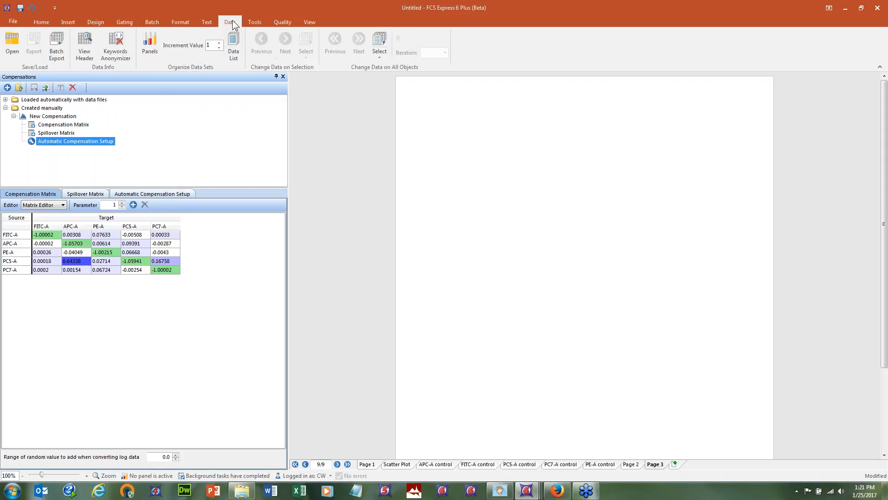
{"action": "left_click", "coordinate": [234, 45]}
{"action": "left_click_drag", "start_coordinate": [450, 174], "coordinate": [296, 123]}
{"action": "left_click_drag", "start_coordinate": [356, 208], "coordinate": [440, 210]}
{"action": "left_click", "coordinate": [351, 146]}
{"action": "left_click_drag", "start_coordinate": [382, 147], "coordinate": [424, 154]}
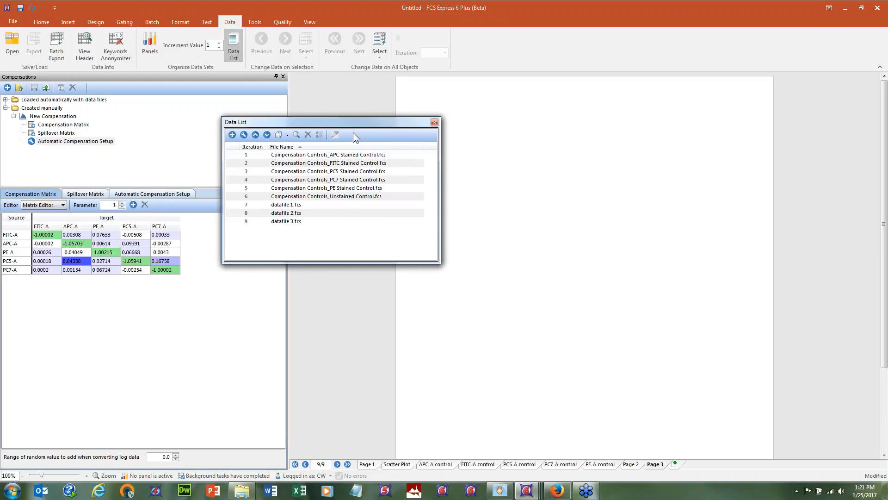
{"action": "left_click_drag", "start_coordinate": [349, 124], "coordinate": [271, 104]}
- Insert contour plots of datafile 1.fcs, datafile 2.fcs and datafile 3.fcs on Page 3, using the same plot selection for all files
{"action": "left_click", "coordinate": [218, 186]}
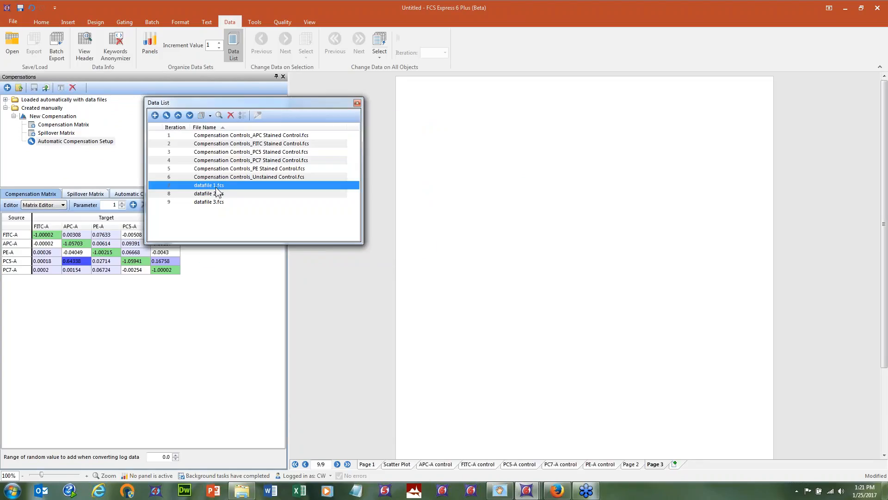
{"action": "left_click", "coordinate": [215, 202], "text": "shift"}
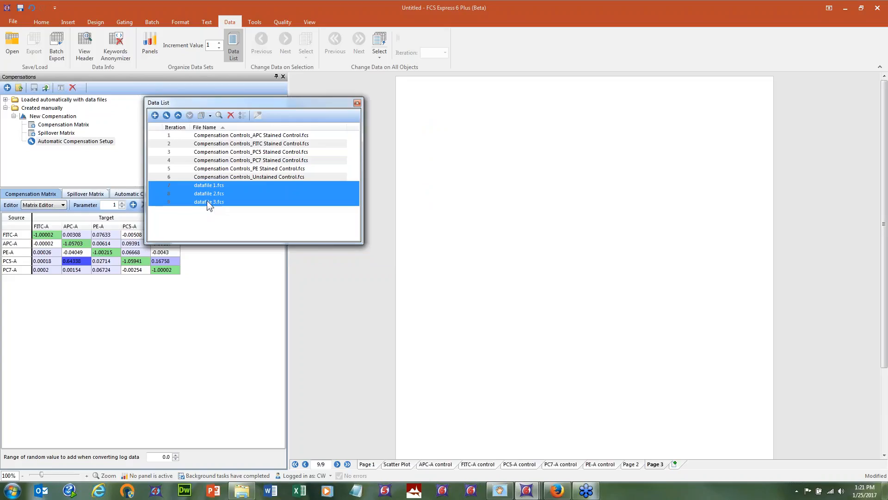
{"action": "left_click_drag", "start_coordinate": [204, 190], "coordinate": [403, 113]}
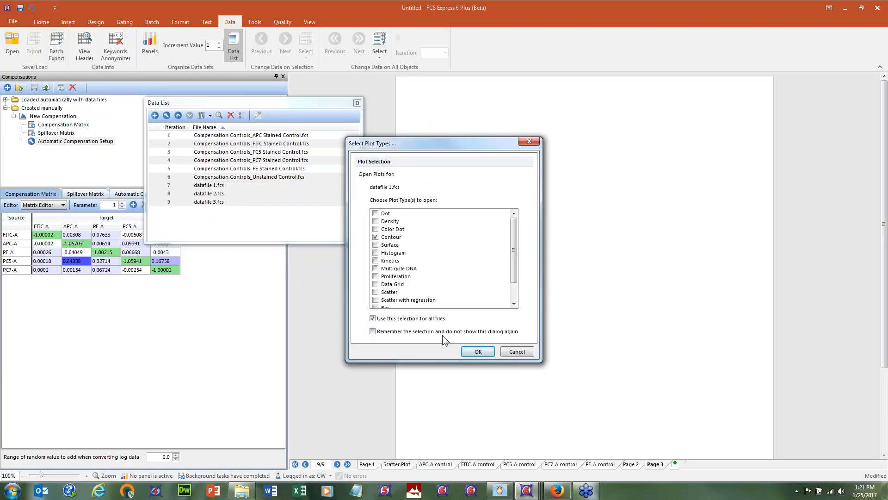
{"action": "left_click", "coordinate": [478, 351]}
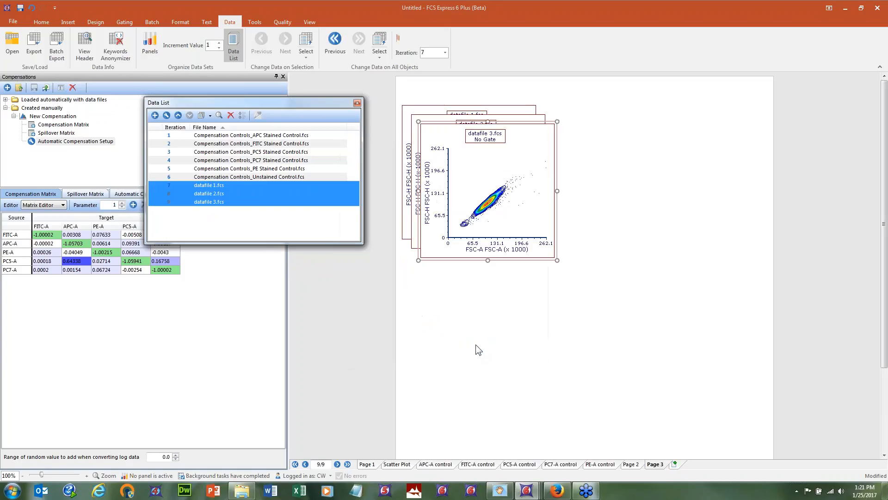
- Move the datafile 3 plot to the lower-right area of Page 3 and try to distribute the datafile 1 and 3 plots in both directions
{"action": "left_click_drag", "start_coordinate": [541, 129], "coordinate": [748, 325]}
{"action": "left_click", "coordinate": [510, 130]}
{"action": "left_click", "coordinate": [431, 109]}
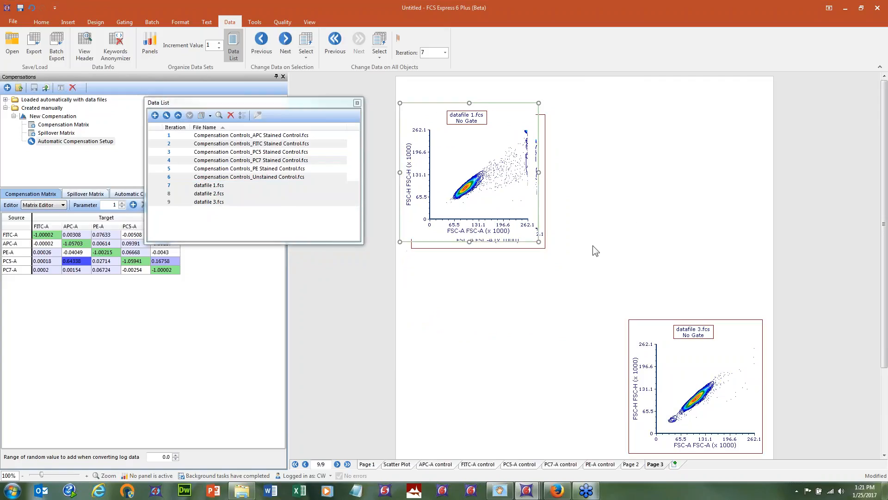
{"action": "left_click", "coordinate": [699, 384], "text": "ctrl"}
{"action": "left_click", "coordinate": [41, 22]}
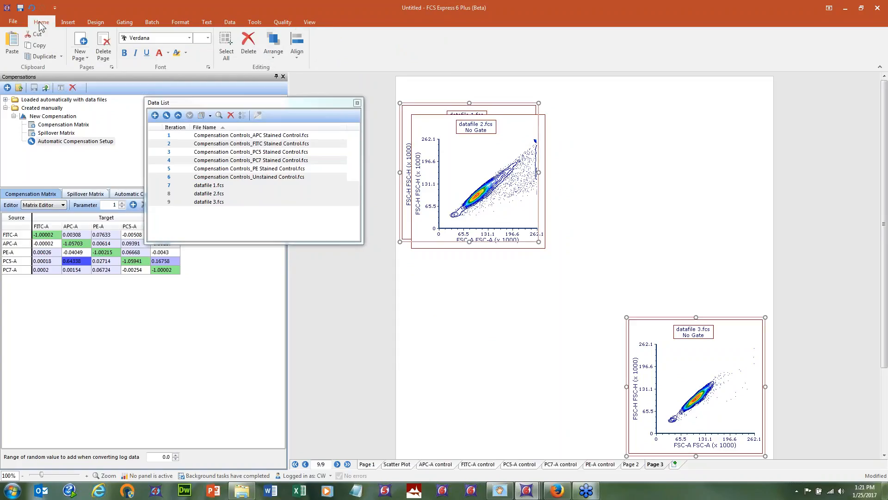
{"action": "left_click", "coordinate": [298, 42]}
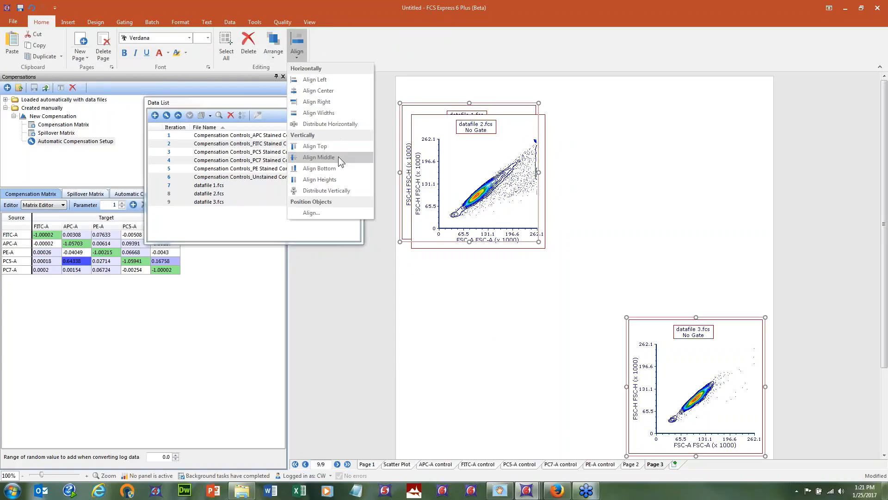
{"action": "left_click", "coordinate": [338, 124]}
{"action": "left_click", "coordinate": [298, 49]}
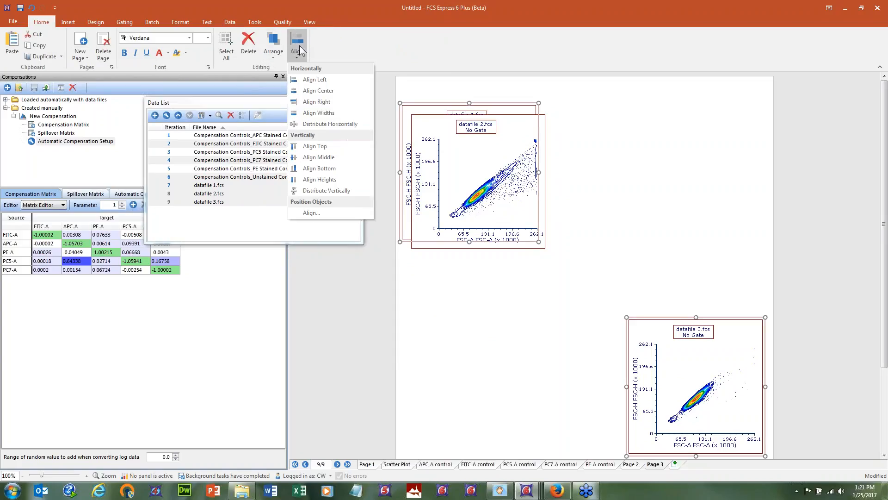
{"action": "left_click", "coordinate": [342, 189]}
- Distribute all three datafile plots evenly across Page 3, both horizontally and vertically
{"action": "left_click", "coordinate": [654, 182]}
{"action": "left_click_drag", "start_coordinate": [392, 85], "coordinate": [832, 425]}
{"action": "scroll", "coordinate": [831, 385], "scroll_direction": "up", "scroll_amount": 2}
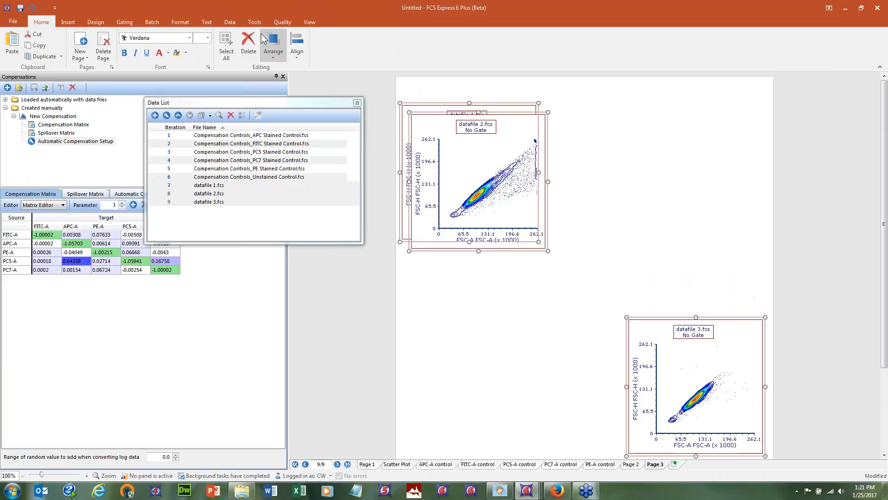
{"action": "left_click", "coordinate": [297, 46]}
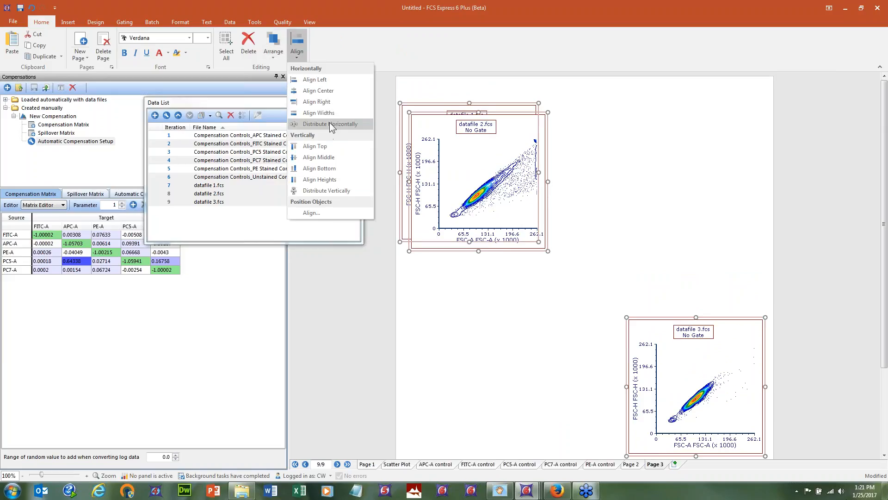
{"action": "left_click", "coordinate": [330, 124]}
{"action": "left_click", "coordinate": [297, 46]}
{"action": "left_click", "coordinate": [347, 189]}
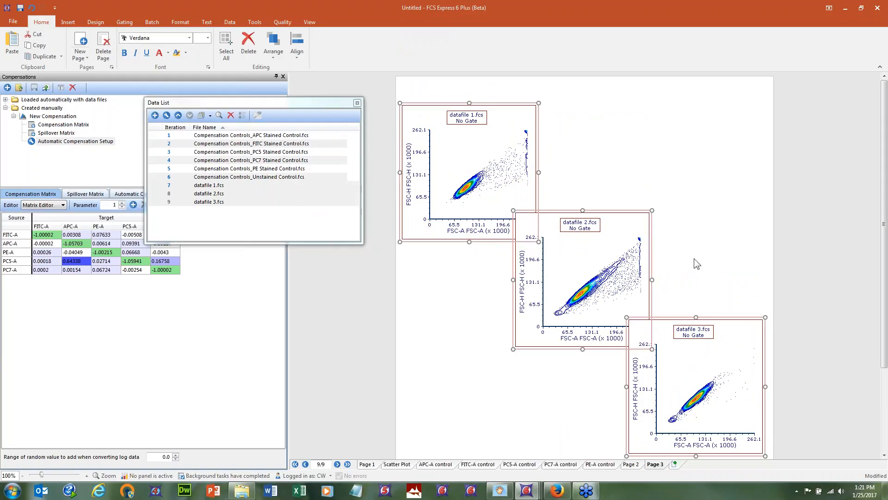
- Shrink the three plots together so they no longer overlap, and close the data list
{"action": "left_click_drag", "start_coordinate": [400, 102], "coordinate": [416, 130]}
{"action": "left_click", "coordinate": [644, 147]}
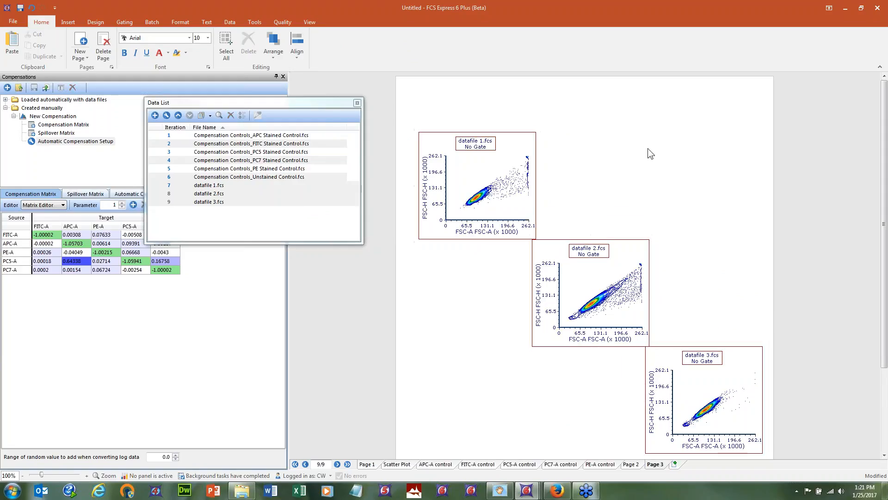
{"action": "left_click", "coordinate": [357, 103]}
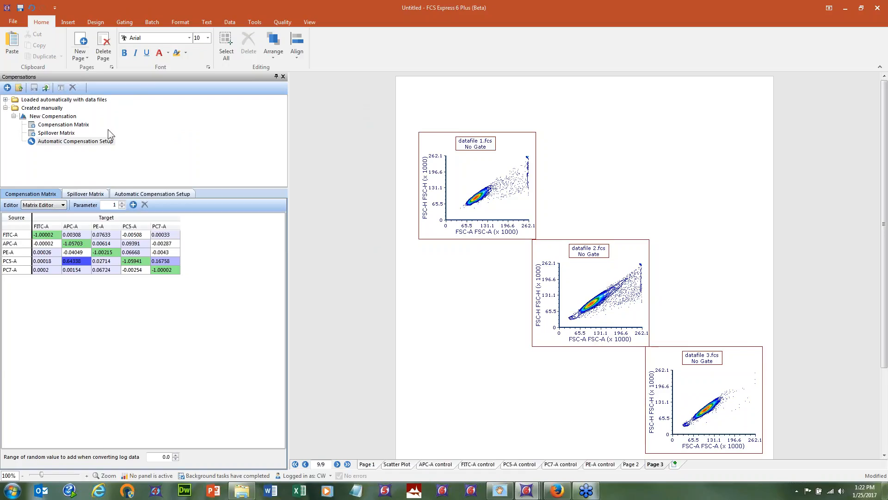
- Set the overlay parameters of all three plots to CD95 PC5-A on X and CD8a PC7-A on Y
{"action": "left_click", "coordinate": [23, 118]}
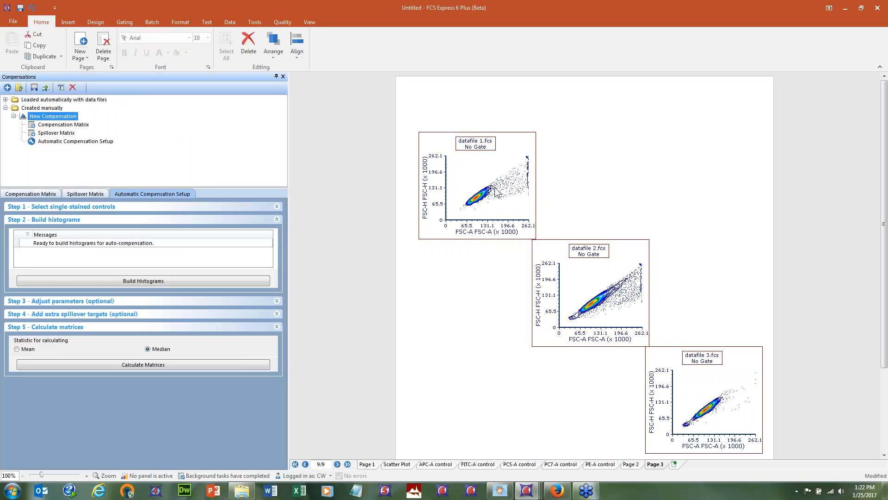
{"action": "left_click", "coordinate": [502, 225]}
{"action": "left_click", "coordinate": [638, 317], "text": "shift"}
{"action": "left_click", "coordinate": [707, 386], "text": "shift"}
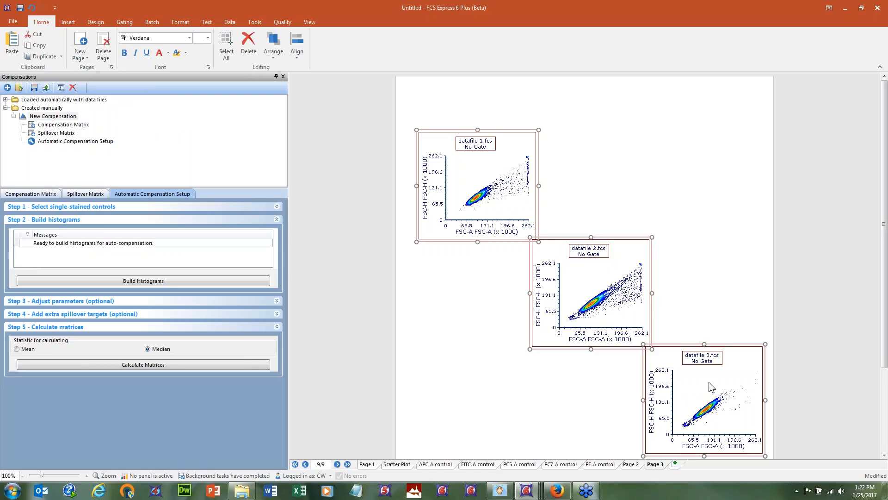
{"action": "left_click", "coordinate": [180, 23]}
{"action": "left_click", "coordinate": [267, 45]}
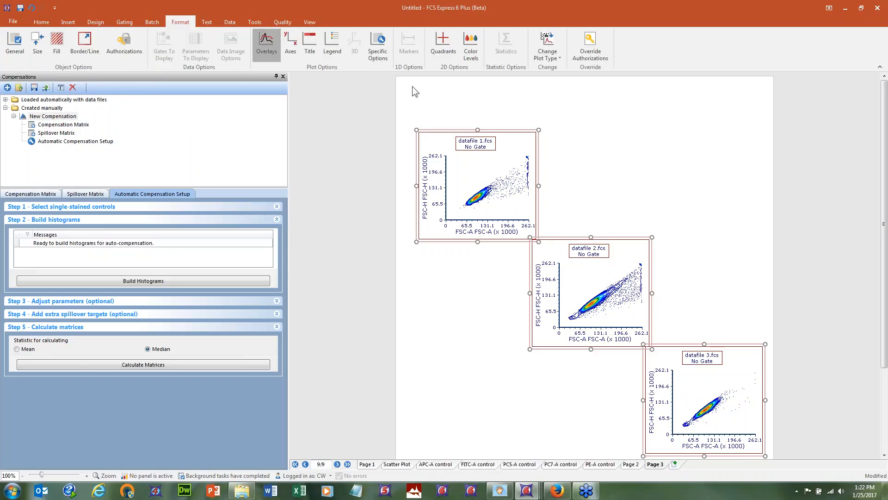
{"action": "left_click", "coordinate": [516, 148]}
{"action": "scroll", "coordinate": [535, 176], "scroll_direction": "down", "scroll_amount": 3}
{"action": "left_click", "coordinate": [536, 180]}
{"action": "left_click", "coordinate": [537, 162]}
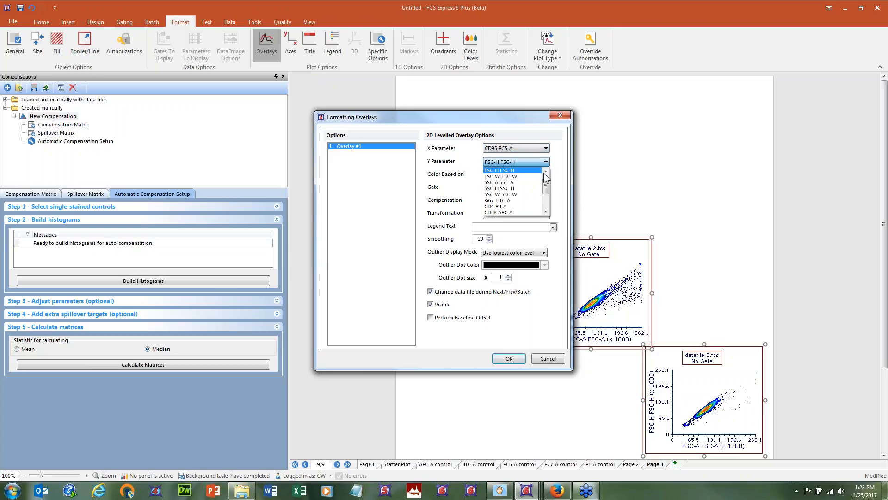
{"action": "scroll", "coordinate": [528, 203], "scroll_direction": "down", "scroll_amount": 3}
{"action": "left_click", "coordinate": [518, 206]}
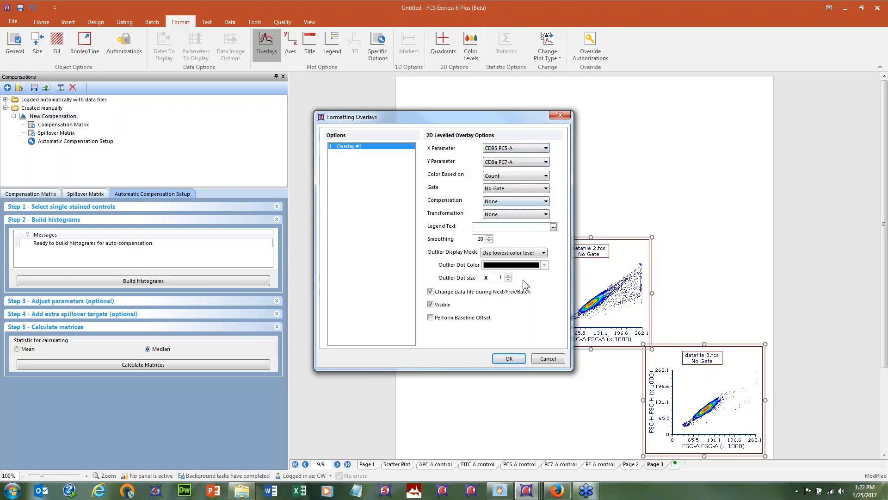
{"action": "left_click", "coordinate": [509, 359]}
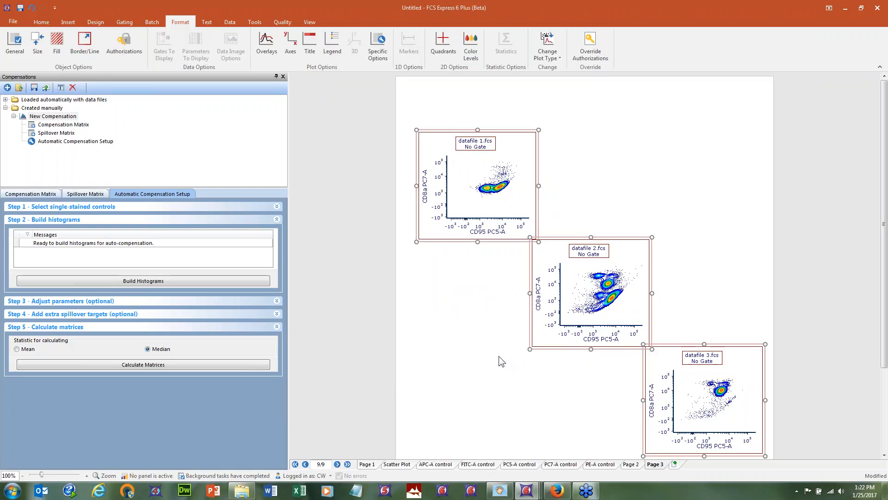
- Apply New Compensation from the compensations list directly onto the datafile 2 plot, and undo it
{"action": "left_click", "coordinate": [443, 294]}
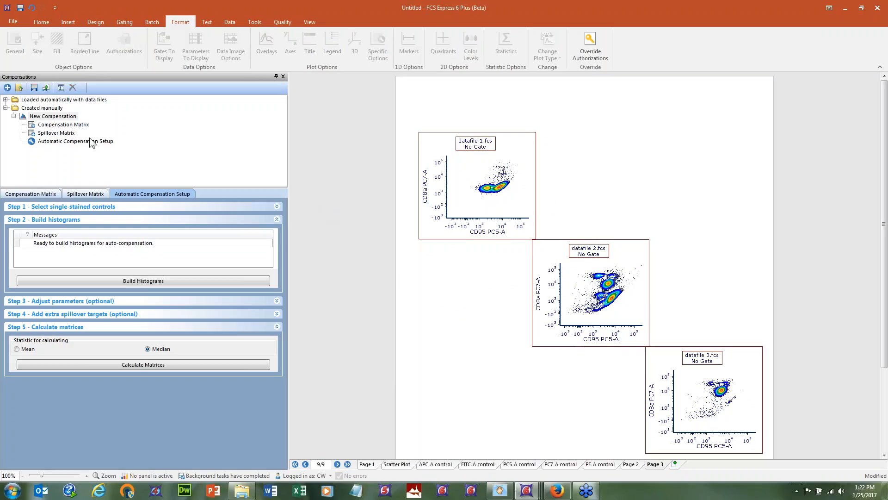
{"action": "left_click_drag", "start_coordinate": [24, 115], "coordinate": [562, 307]}
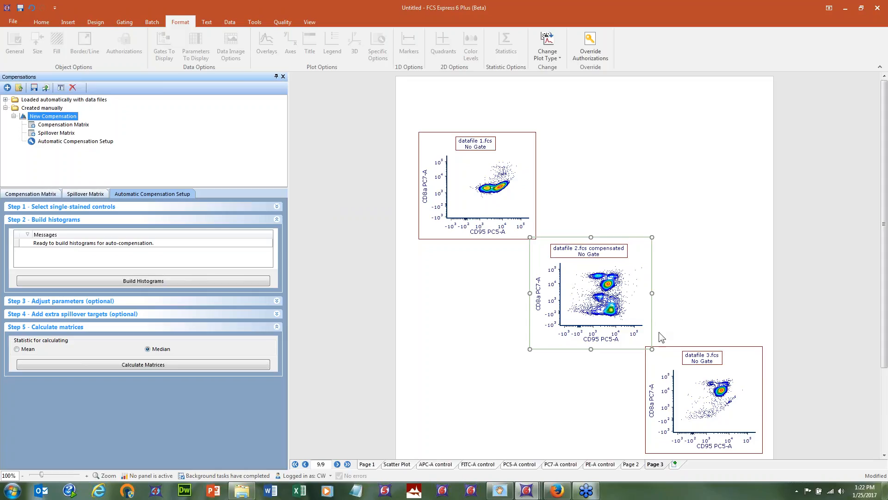
{"action": "left_click", "coordinate": [32, 9]}
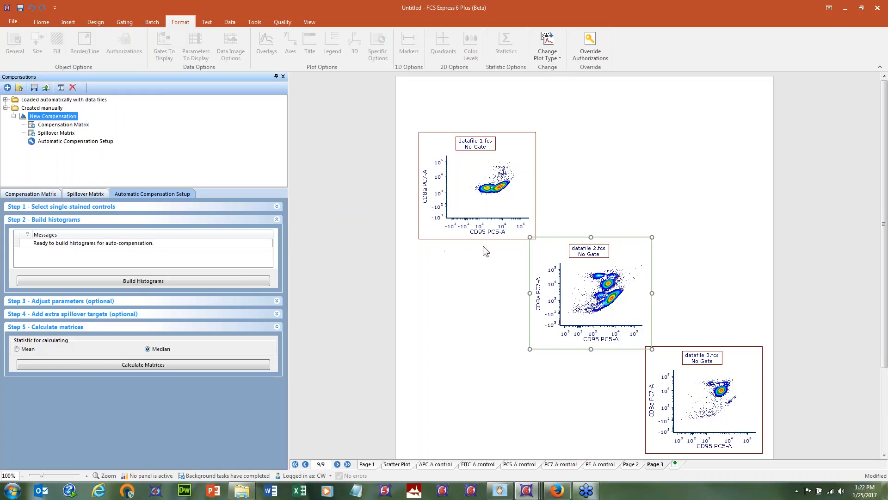
- Preview New Compensation as the overlay compensation in the datafile 2 plot's formatting options, and cancel the change
{"action": "right_click", "coordinate": [554, 248]}
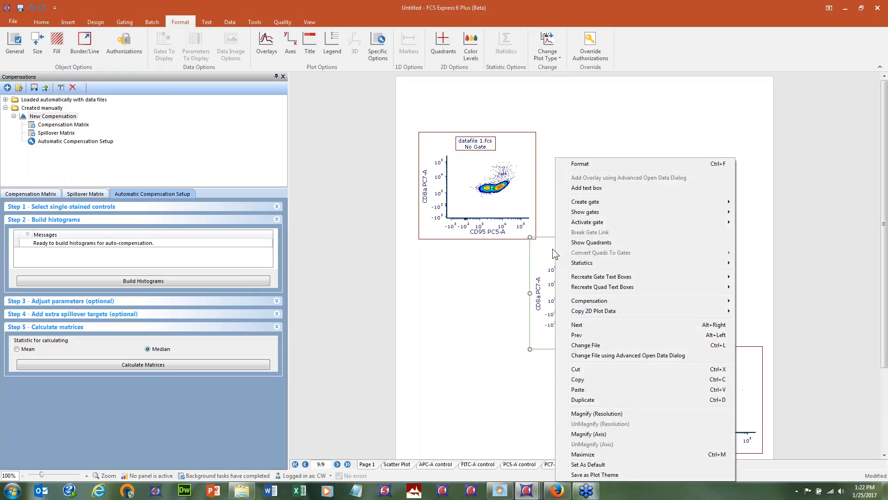
{"action": "left_click", "coordinate": [592, 164]}
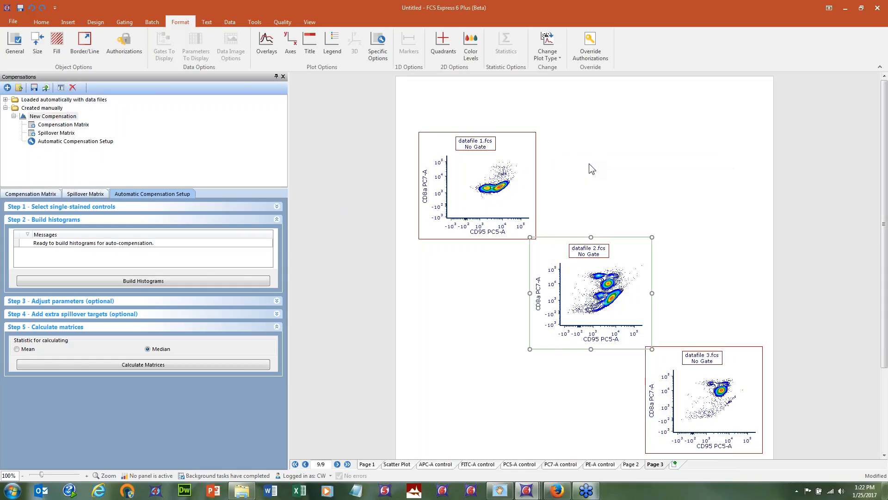
{"action": "left_click", "coordinate": [298, 137]}
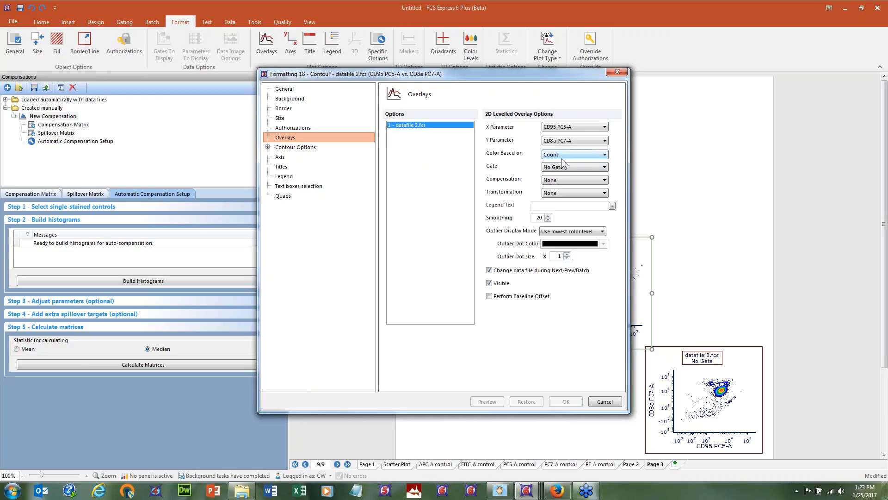
{"action": "left_click", "coordinate": [577, 179]}
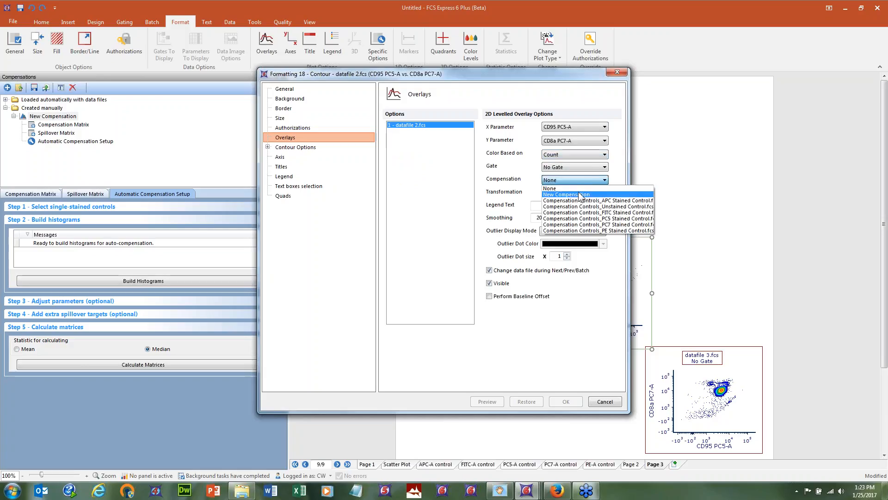
{"action": "left_click", "coordinate": [574, 194]}
{"action": "left_click_drag", "start_coordinate": [559, 74], "coordinate": [379, 71]}
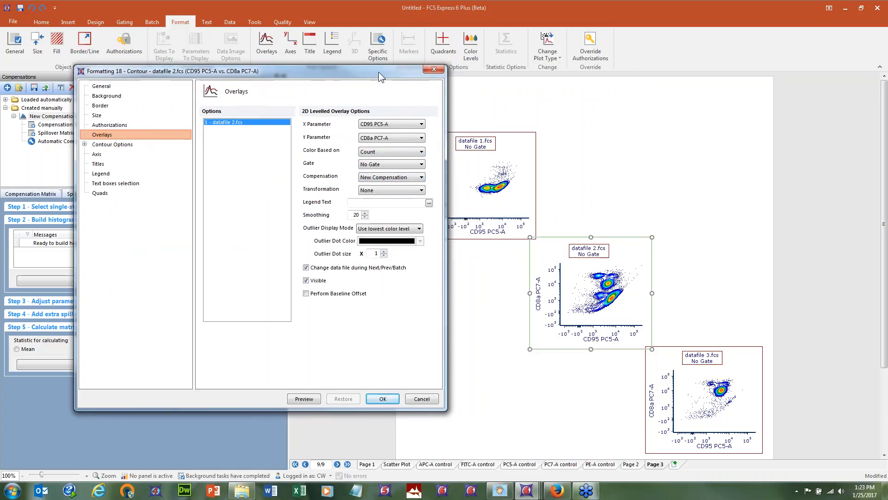
{"action": "left_click", "coordinate": [297, 399]}
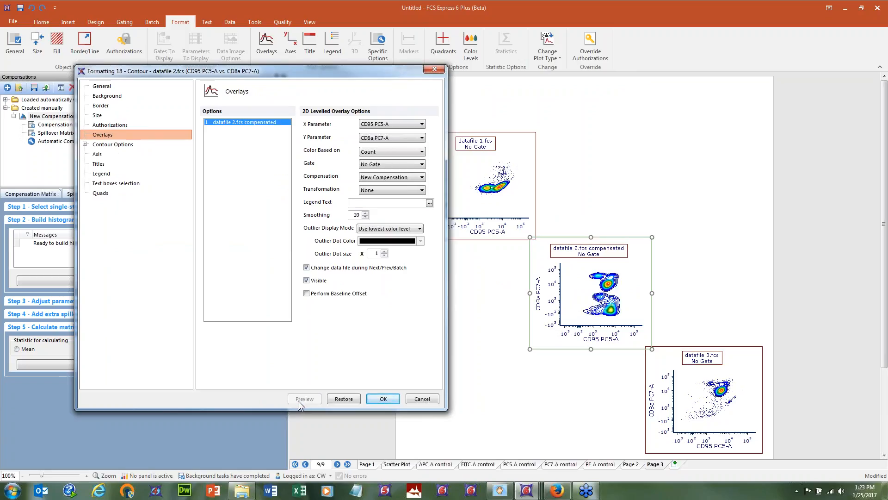
{"action": "left_click", "coordinate": [421, 399]}
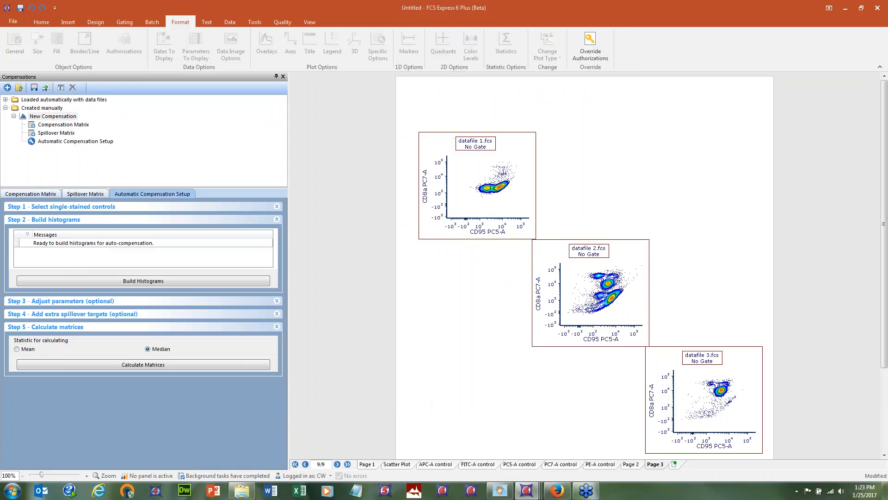
- Set the overlay compensation of all three selected plots to New Compensation in the overlay formatting options, and undo it
{"action": "left_click_drag", "start_coordinate": [759, 451], "coordinate": [804, 444]}
{"action": "scroll", "coordinate": [801, 361], "scroll_direction": "up", "scroll_amount": 1}
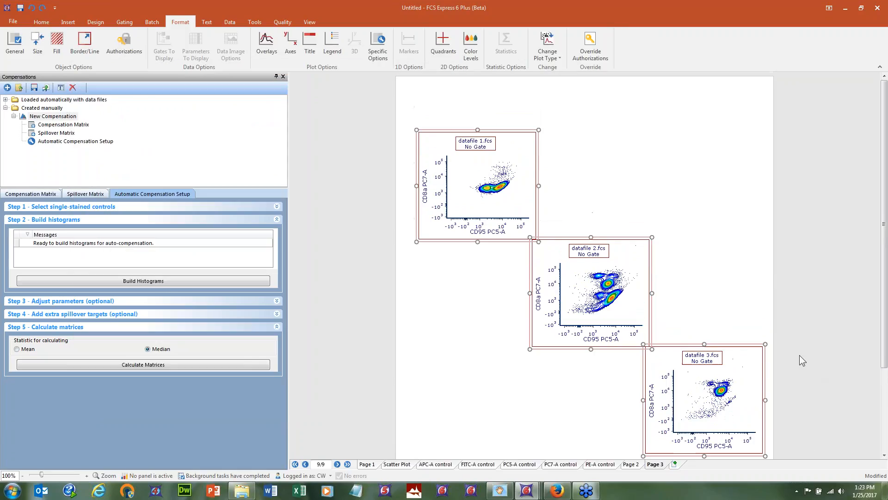
{"action": "left_click", "coordinate": [266, 45]}
{"action": "left_click_drag", "start_coordinate": [476, 117], "coordinate": [313, 94]}
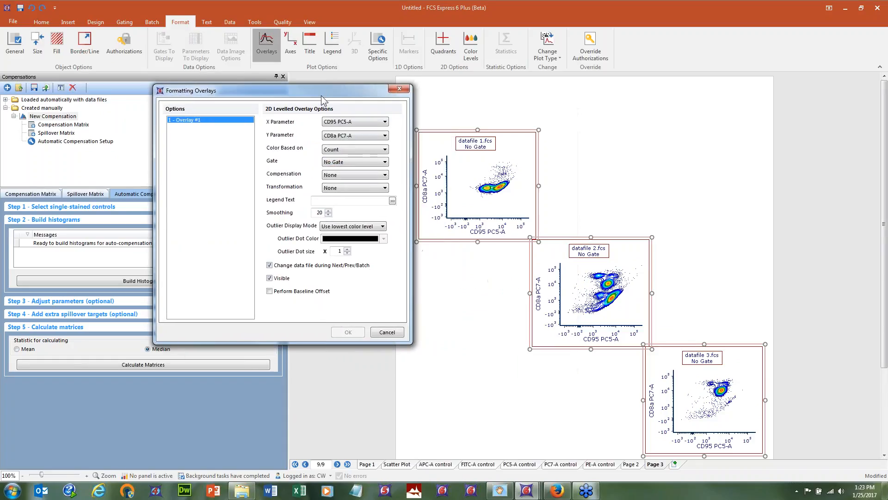
{"action": "left_click", "coordinate": [383, 175]}
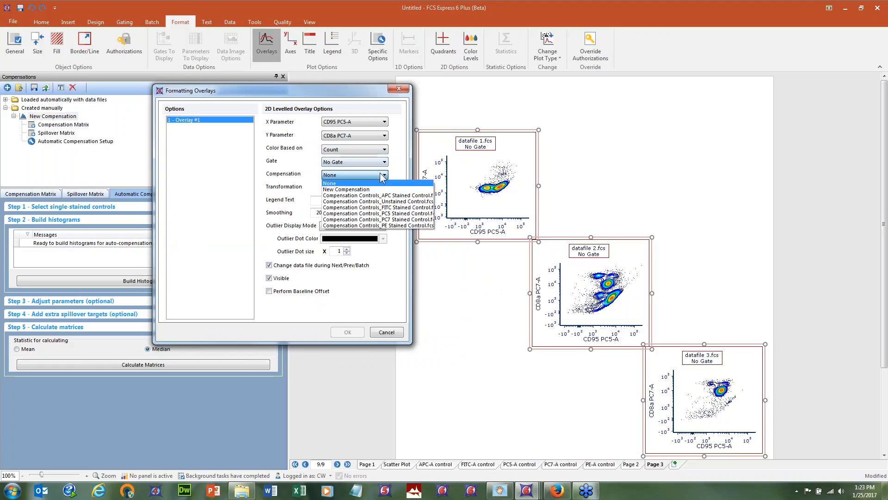
{"action": "left_click", "coordinate": [384, 187]}
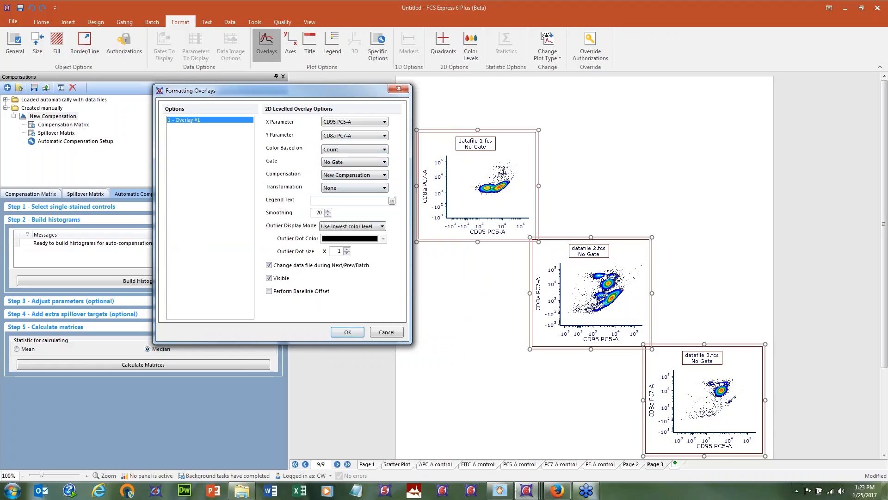
{"action": "left_click", "coordinate": [347, 332]}
{"action": "left_click", "coordinate": [349, 334]}
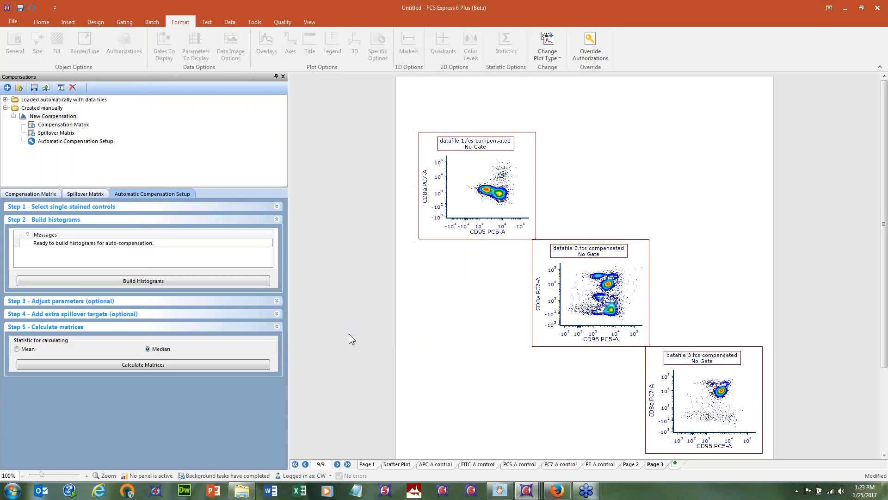
{"action": "left_click", "coordinate": [33, 8]}
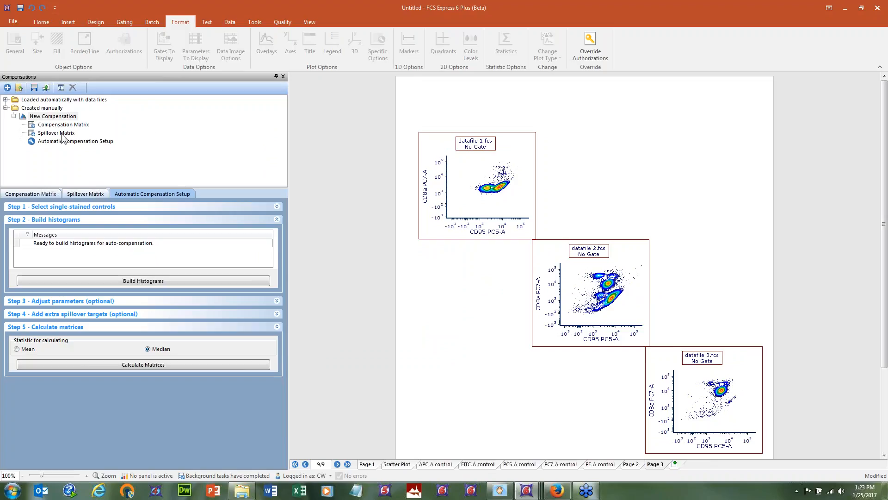
- Apply New Compensation to all plots from the compensations list, and undo it
{"action": "left_click", "coordinate": [49, 117]}
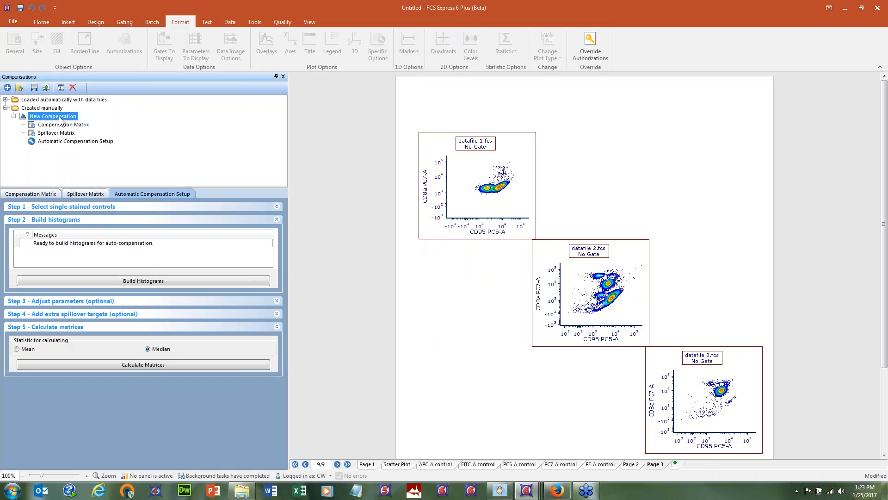
{"action": "right_click", "coordinate": [60, 117]}
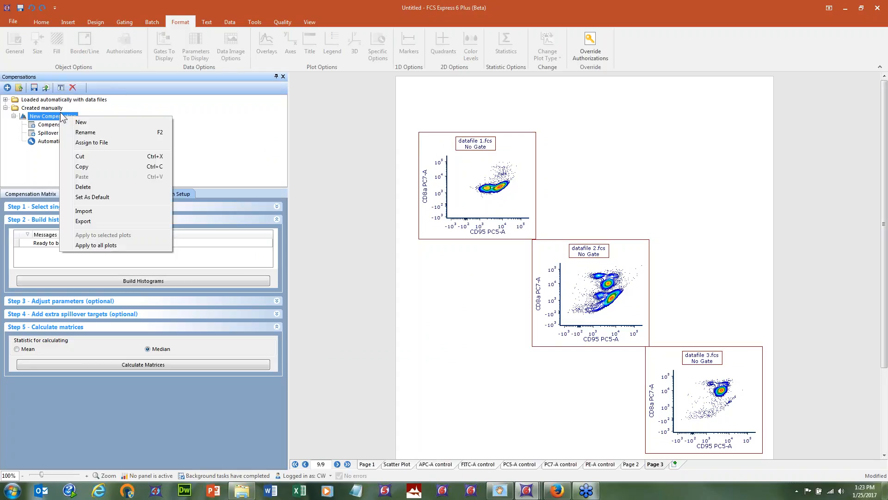
{"action": "left_click", "coordinate": [121, 246]}
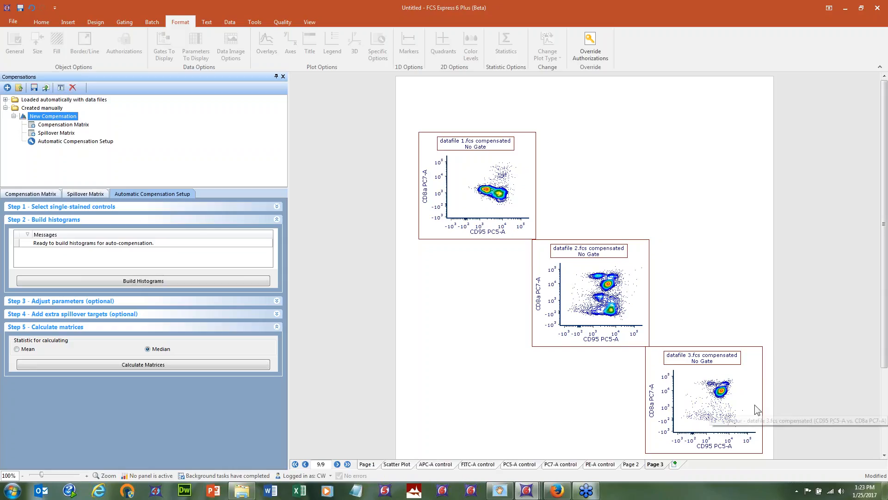
{"action": "left_click", "coordinate": [33, 8]}
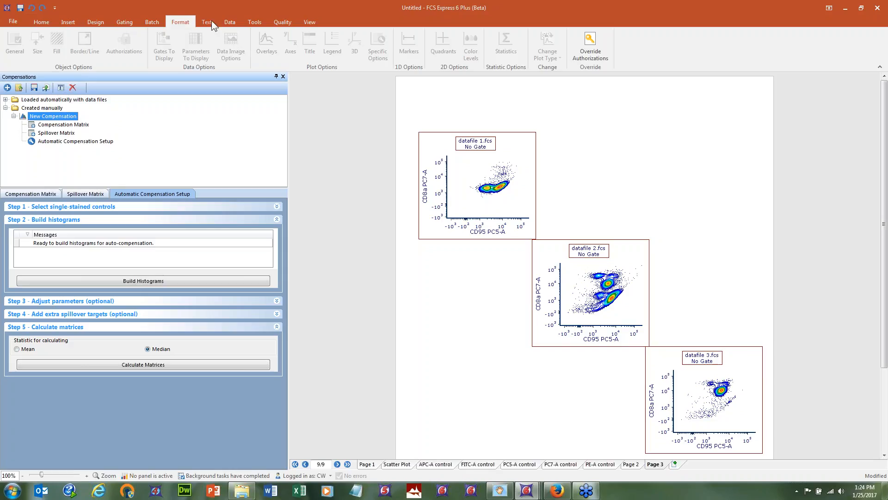
- Add the data file 42700040.001.fcs from the "fcs 2 vs 3 comparison" folder to the data list
{"action": "left_click", "coordinate": [228, 21]}
{"action": "left_click", "coordinate": [234, 51]}
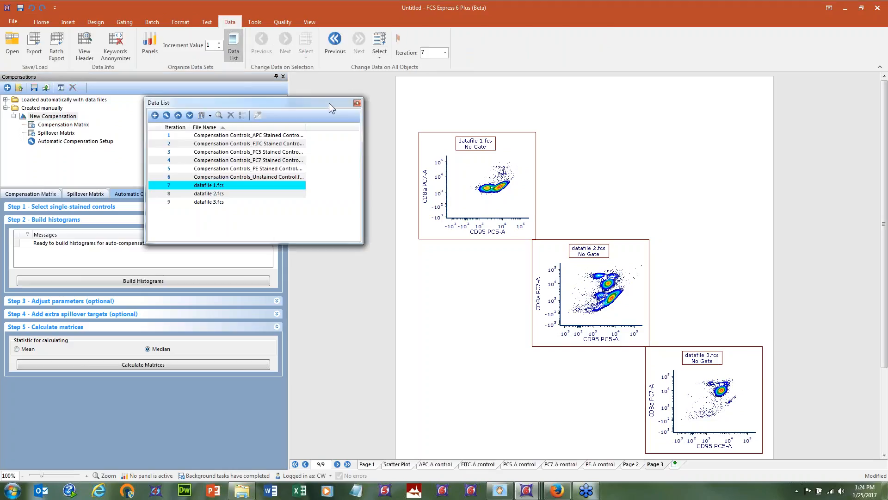
{"action": "left_click", "coordinate": [155, 115]}
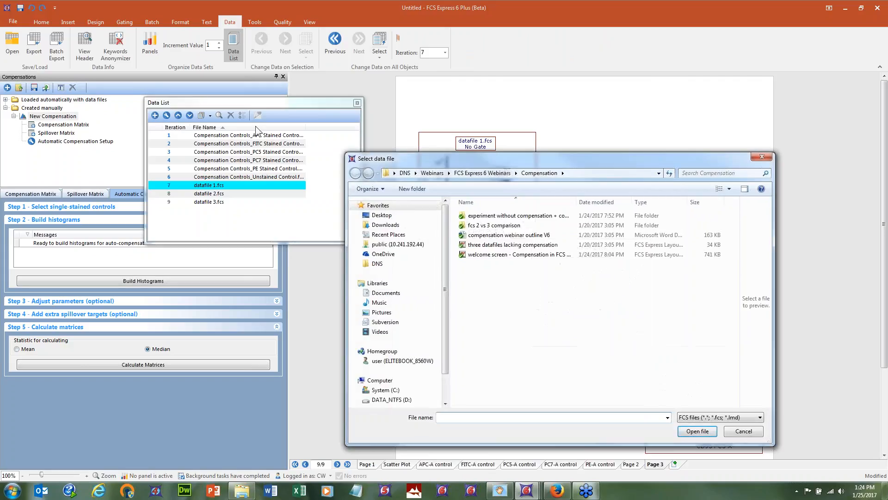
{"action": "double_click", "coordinate": [493, 226]}
{"action": "left_click", "coordinate": [488, 226]}
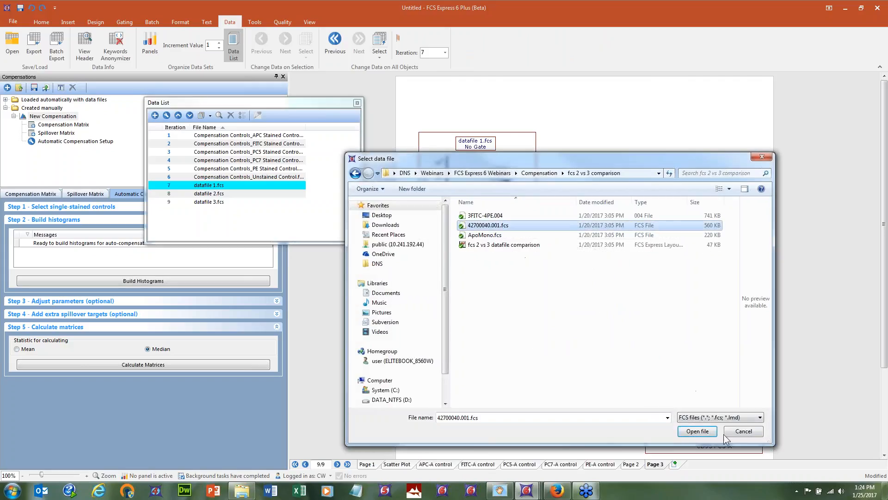
{"action": "left_click", "coordinate": [707, 432]}
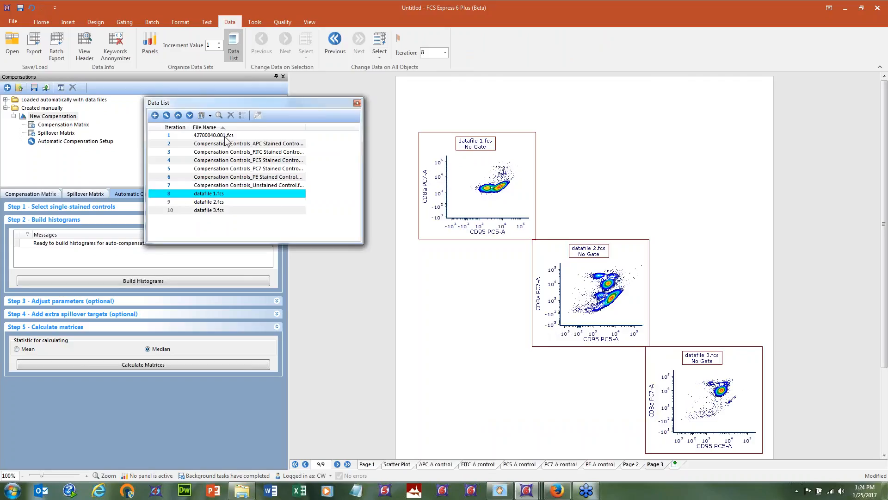
- Insert a Color Dot plot of 42700040.001.fcs, without a contour plot, at the upper right of Page 3
{"action": "left_click", "coordinate": [206, 136]}
{"action": "left_click_drag", "start_coordinate": [205, 136], "coordinate": [676, 116]}
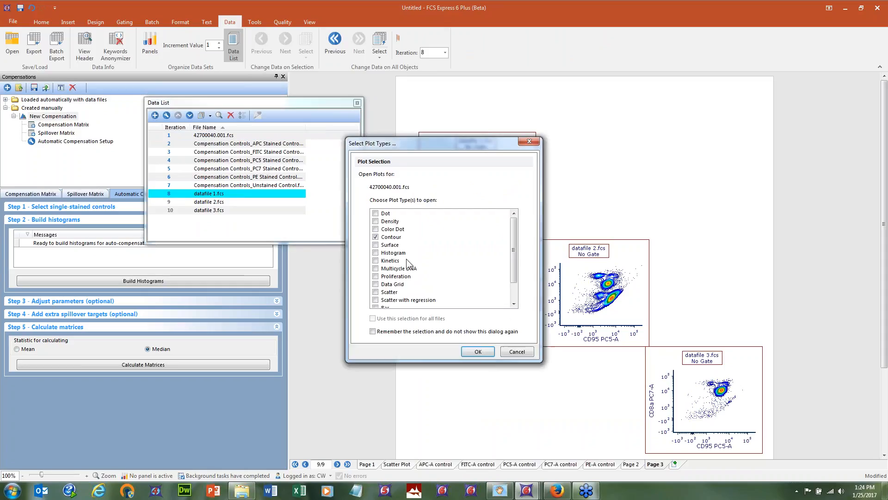
{"action": "left_click", "coordinate": [379, 235]}
{"action": "left_click", "coordinate": [376, 229]}
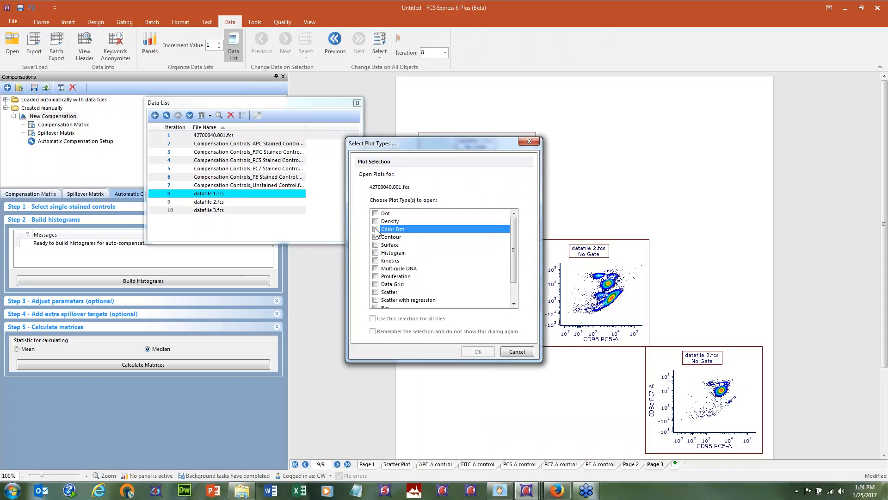
{"action": "left_click", "coordinate": [474, 352]}
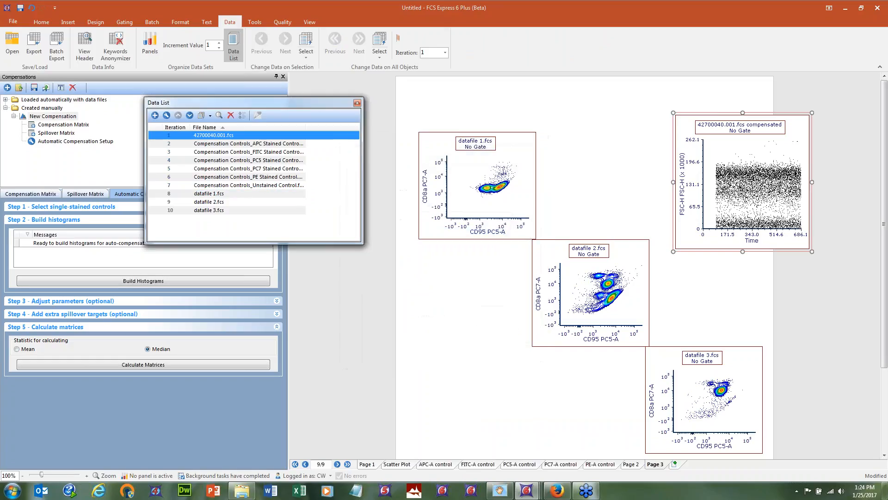
- Try CD45 PerCP-Cy5-5-A on X and CD3 FITC-A on Y in the 42700040.001.fcs plot
{"action": "left_click", "coordinate": [752, 241]}
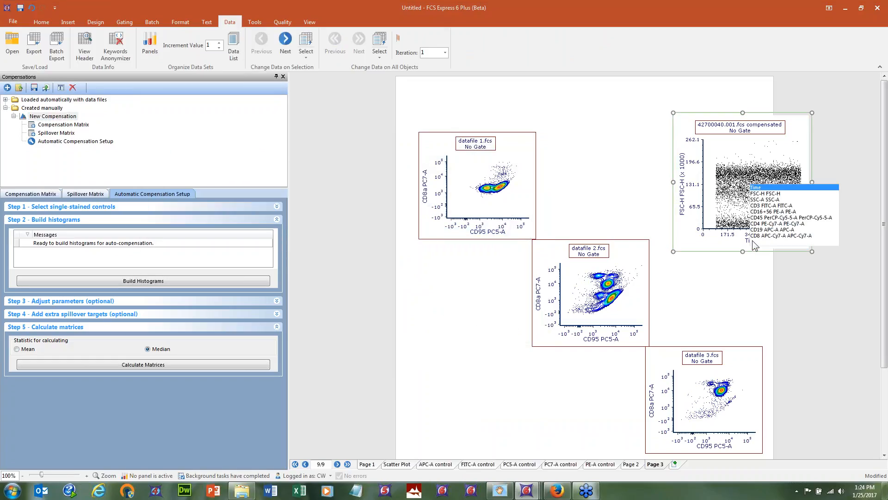
{"action": "left_click", "coordinate": [773, 218]}
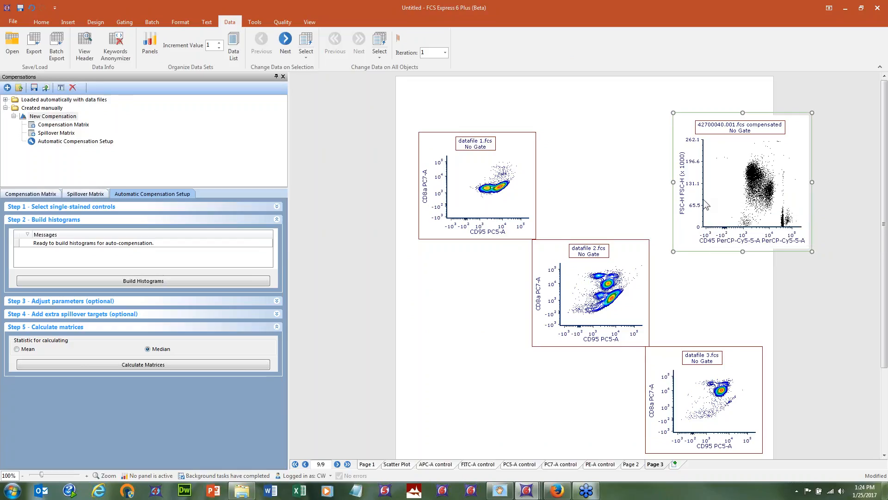
{"action": "left_click", "coordinate": [683, 203]}
{"action": "left_click", "coordinate": [696, 190]}
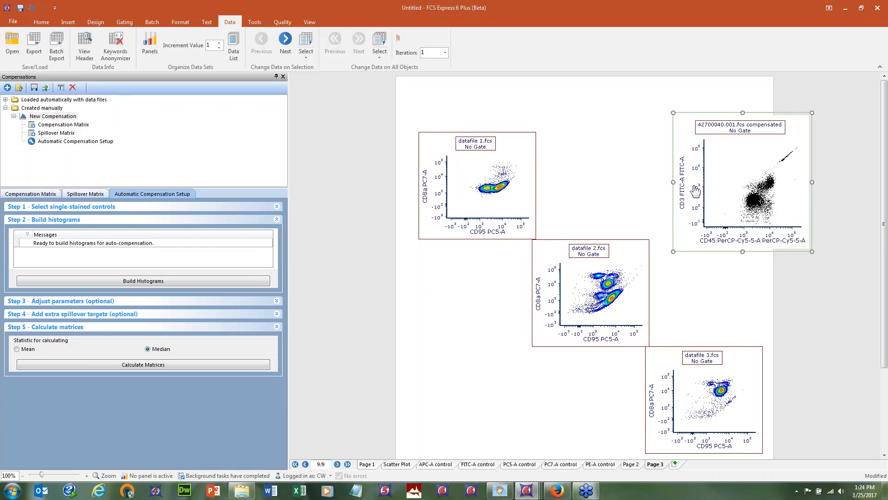
- Set the 42700040.001.fcs plot's parameters to CD4 PE-Cy7-A on Y and CD8 APC-Cy7-A on X
{"action": "left_click", "coordinate": [686, 194]}
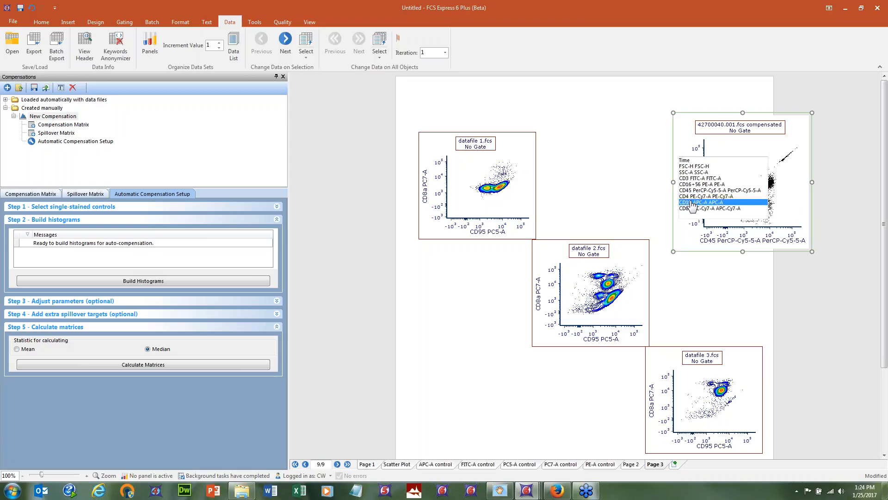
{"action": "left_click", "coordinate": [693, 197]}
{"action": "left_click", "coordinate": [754, 240]}
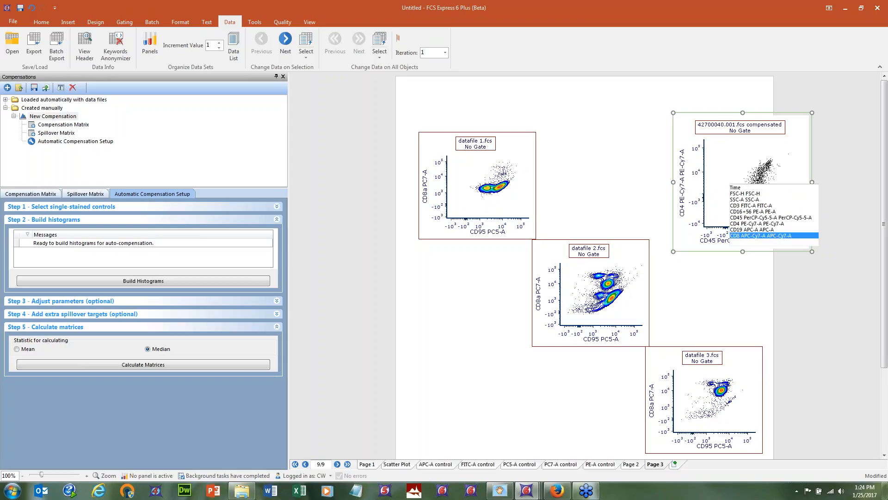
{"action": "left_click", "coordinate": [755, 236]}
{"action": "left_click", "coordinate": [739, 281]}
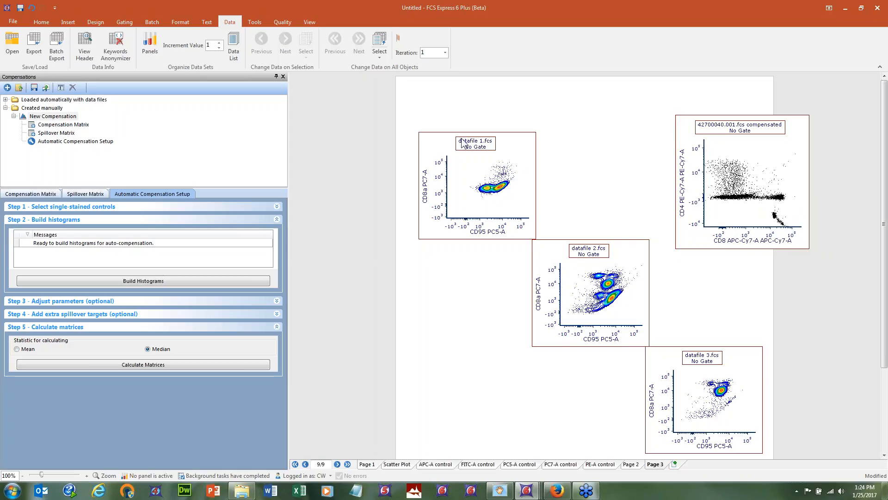
- Select the datafile 1, 2 and 3 plots together and apply New Compensation to only those selected plots
{"action": "left_click_drag", "start_coordinate": [350, 96], "coordinate": [802, 433]}
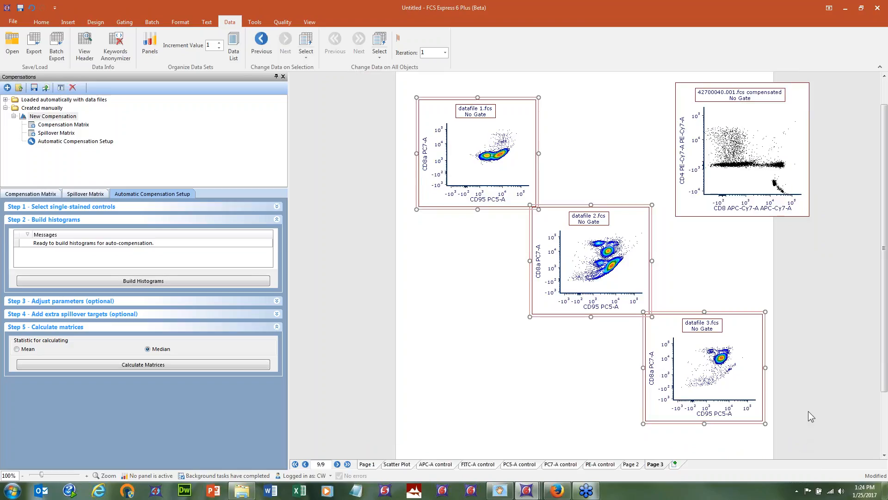
{"action": "right_click", "coordinate": [53, 116]}
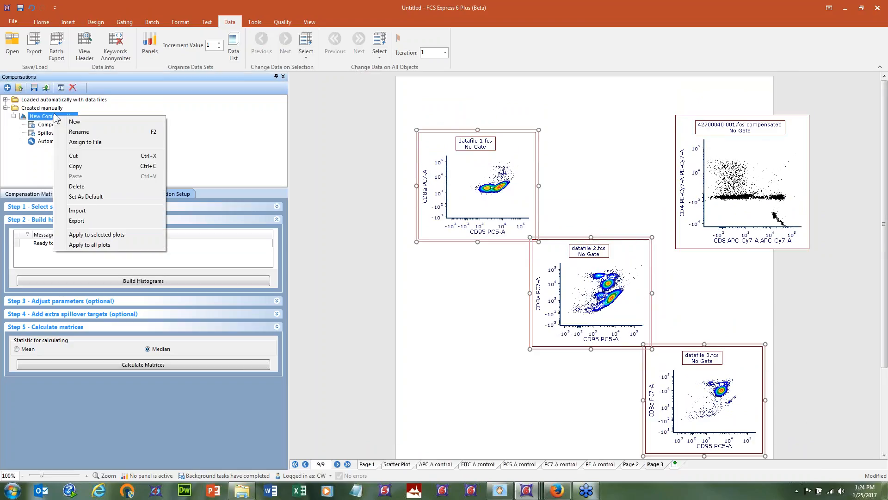
{"action": "left_click", "coordinate": [124, 236]}
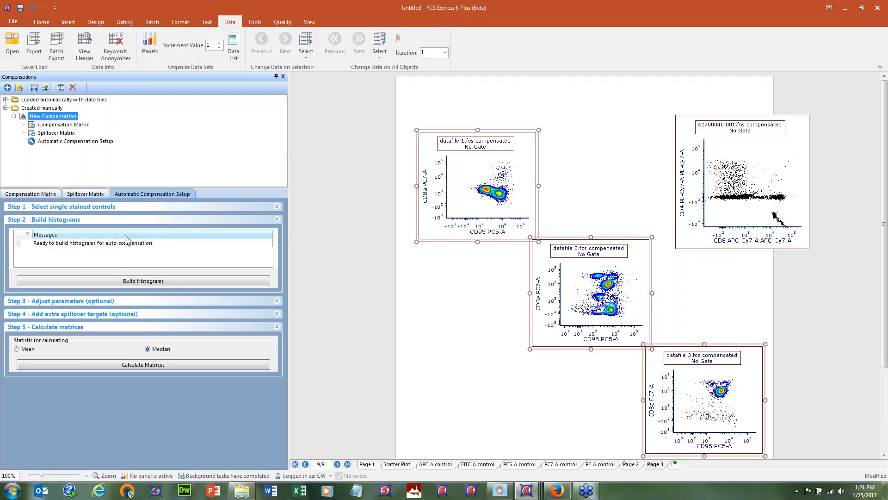
- View the editable New Compensation values from the datafile 2 plot, and close the compensation editor without changes
{"action": "left_click", "coordinate": [496, 308]}
{"action": "left_click", "coordinate": [565, 254]}
{"action": "right_click", "coordinate": [565, 253]}
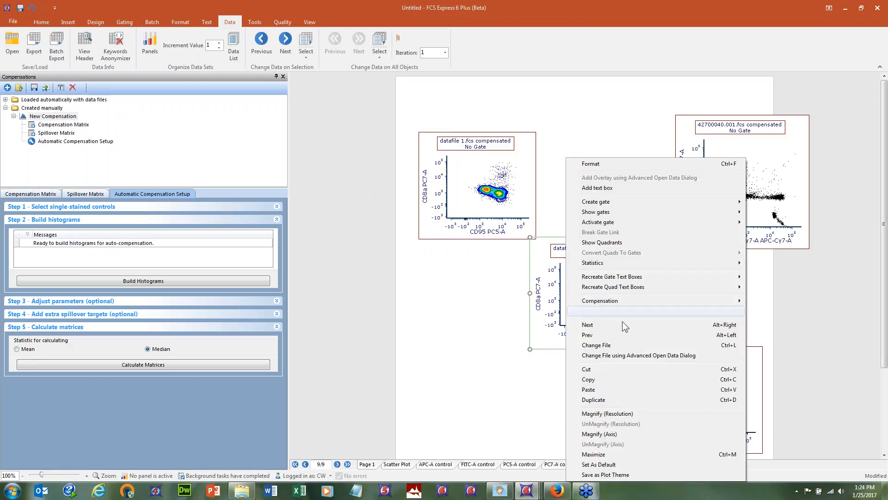
{"action": "mouse_move", "coordinate": [630, 301]}
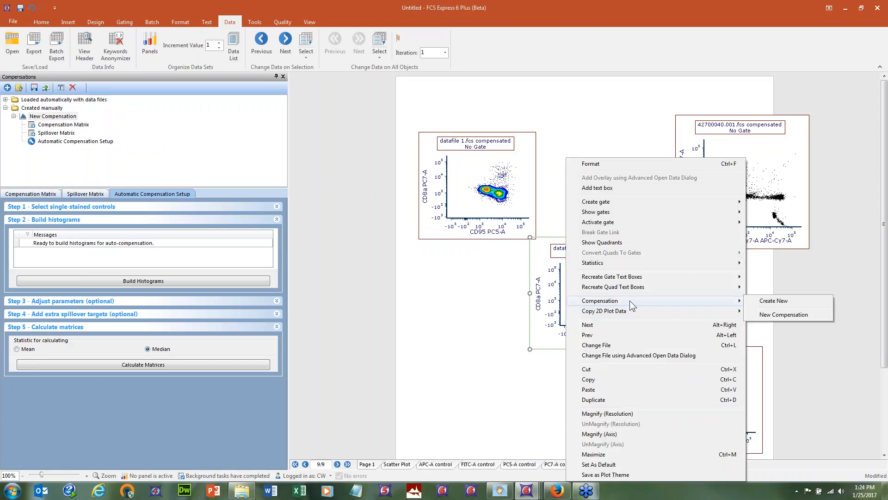
{"action": "left_click", "coordinate": [814, 315]}
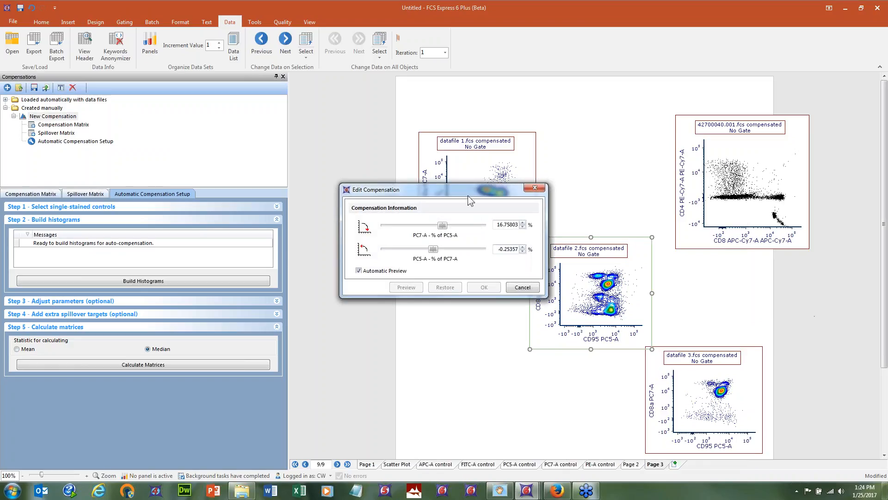
{"action": "left_click_drag", "start_coordinate": [462, 191], "coordinate": [329, 181]}
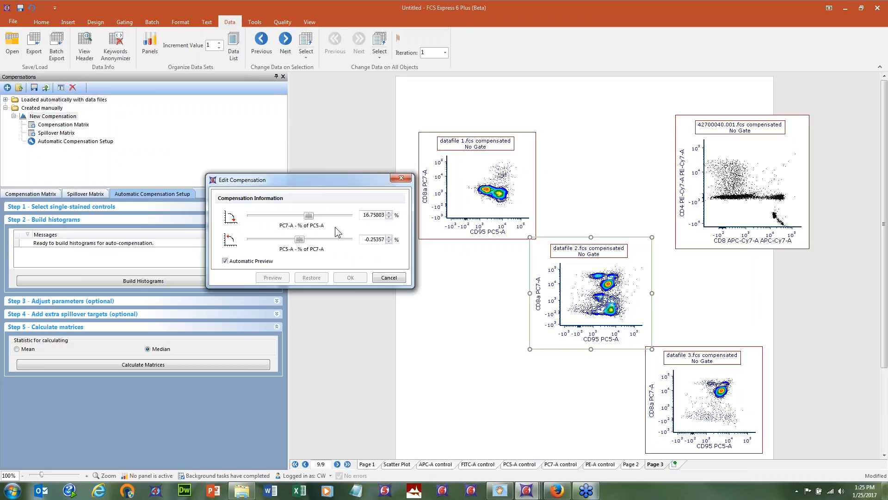
{"action": "left_click", "coordinate": [389, 277]}
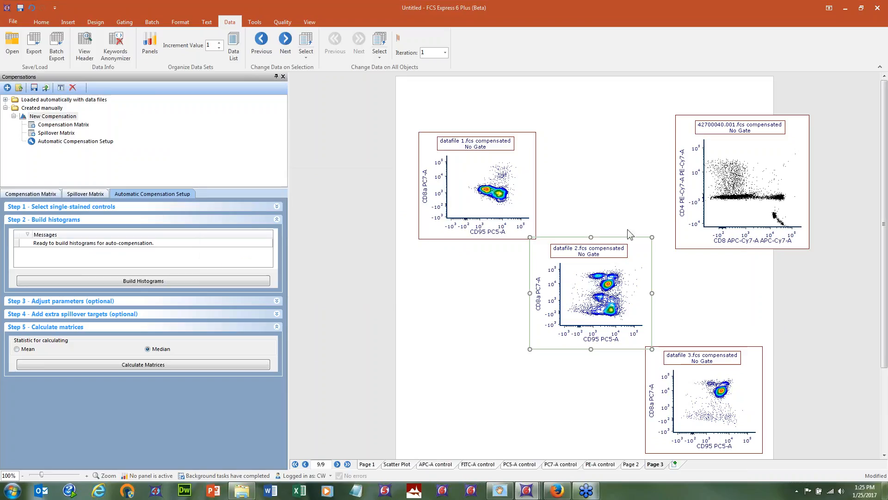
- Check the compensation assigned to the 42700040.001.fcs plot, and select the automatic compensation setup of New Compensation
{"action": "right_click", "coordinate": [739, 172]}
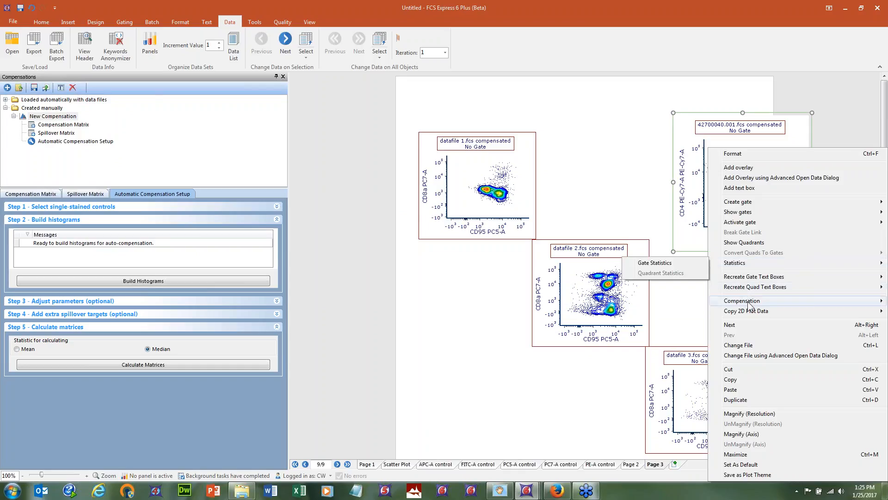
{"action": "mouse_move", "coordinate": [750, 307]}
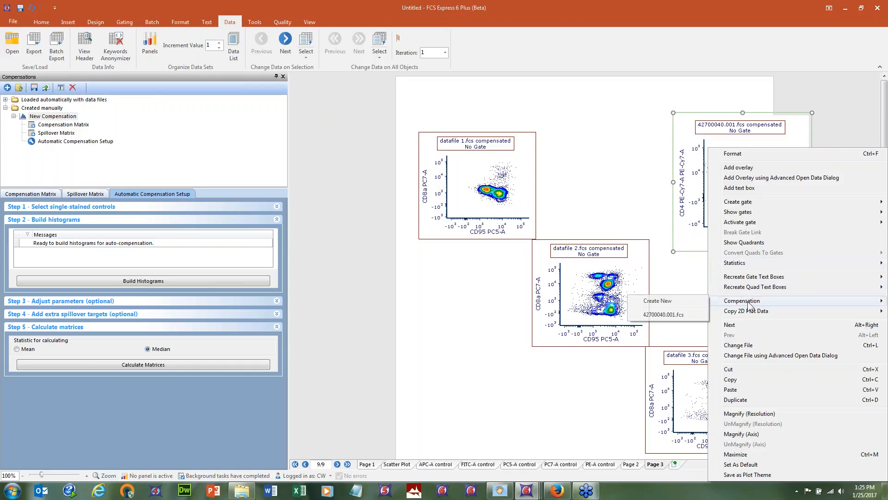
{"action": "left_click", "coordinate": [697, 318]}
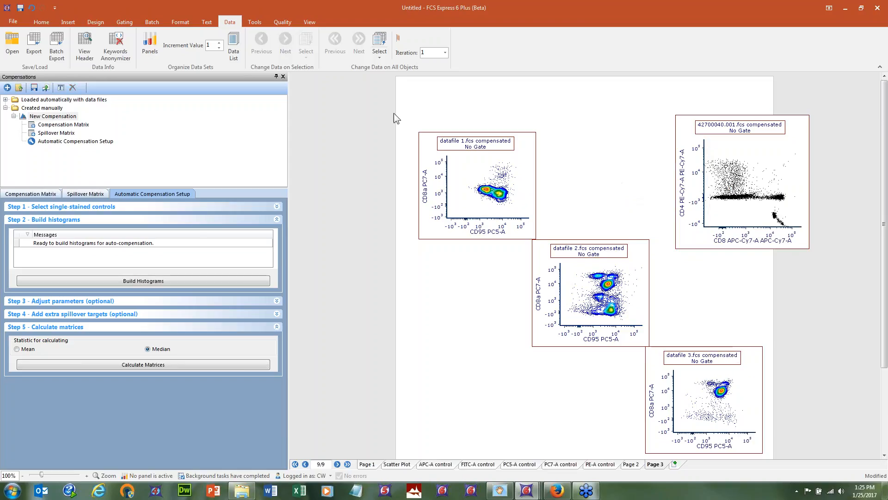
{"action": "left_click", "coordinate": [91, 142]}
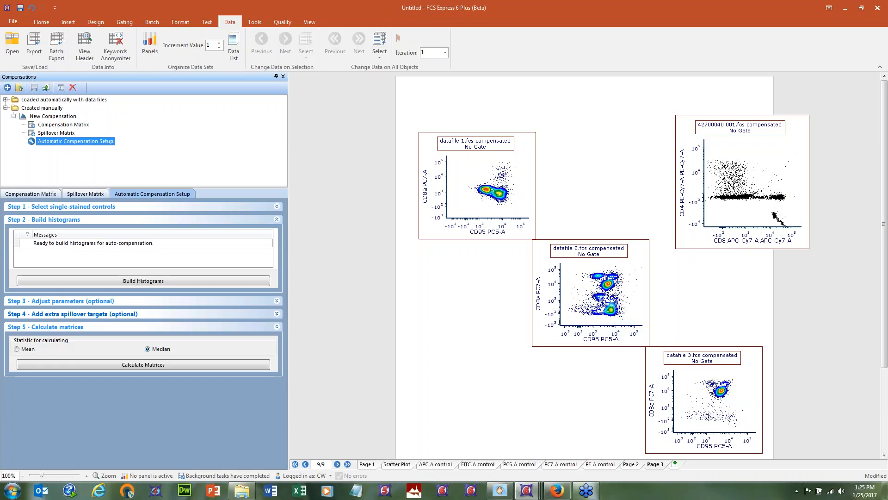
- Vary the PC5-A source to PC7-A target value in New Compensation's compensation matrix, finishing with 0.2
{"action": "left_click", "coordinate": [31, 194]}
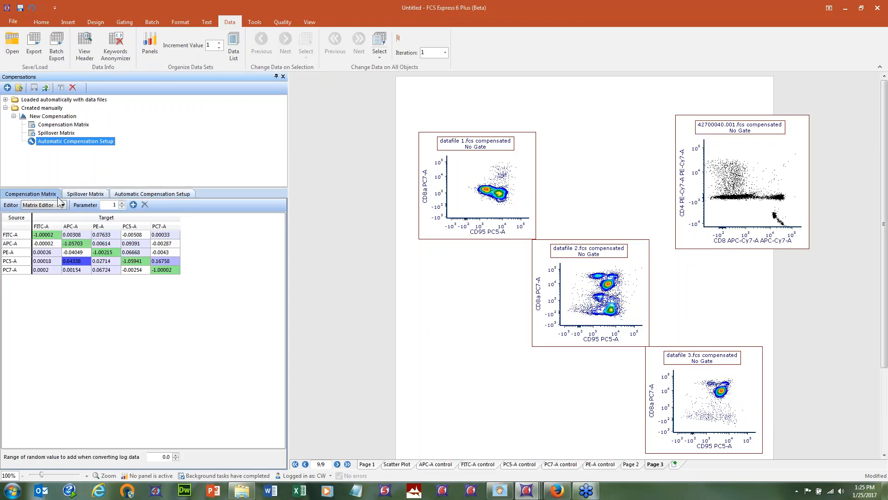
{"action": "left_click", "coordinate": [174, 262]}
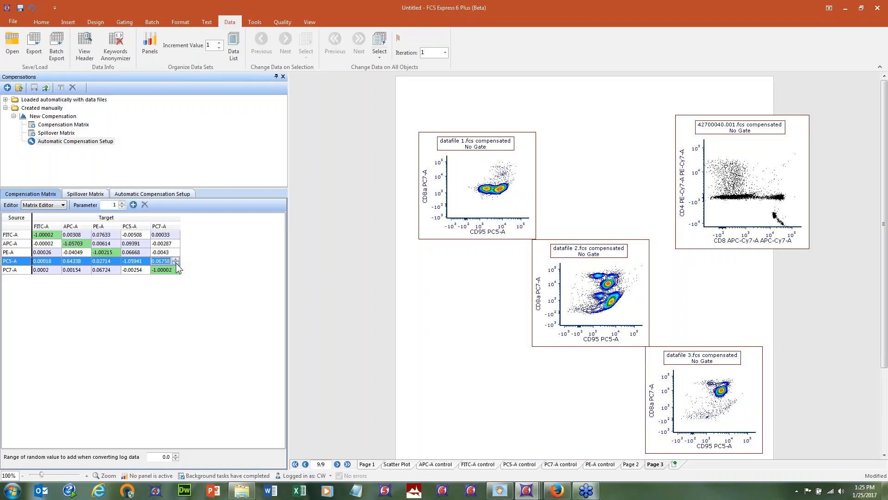
{"action": "left_click", "coordinate": [176, 260]}
{"action": "left_click", "coordinate": [176, 260]}
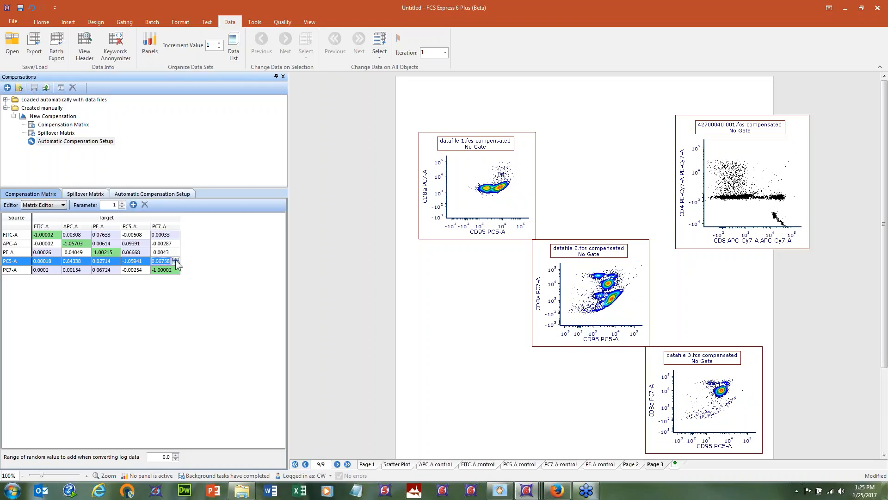
{"action": "left_click", "coordinate": [175, 260]}
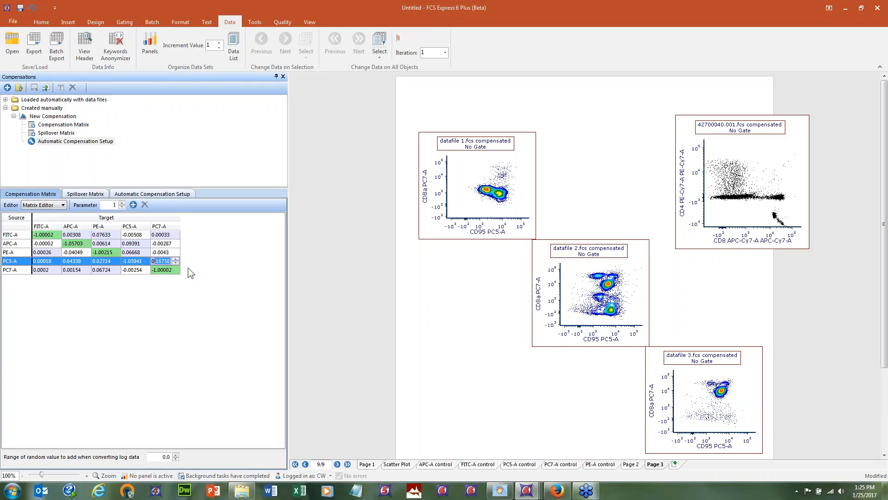
{"action": "type", "text": "2"}
{"action": "key", "text": "Return"}
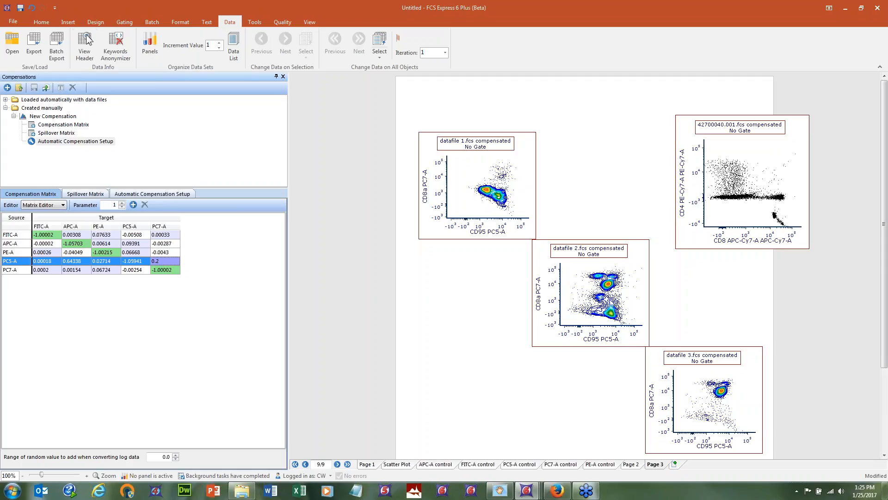
- Undo the PC5-A to PC7-A matrix edits, the plots' compensation assignment and the X-axis parameter change on the 42700040.001.fcs plot
{"action": "left_click", "coordinate": [33, 7]}
{"action": "left_click", "coordinate": [34, 9]}
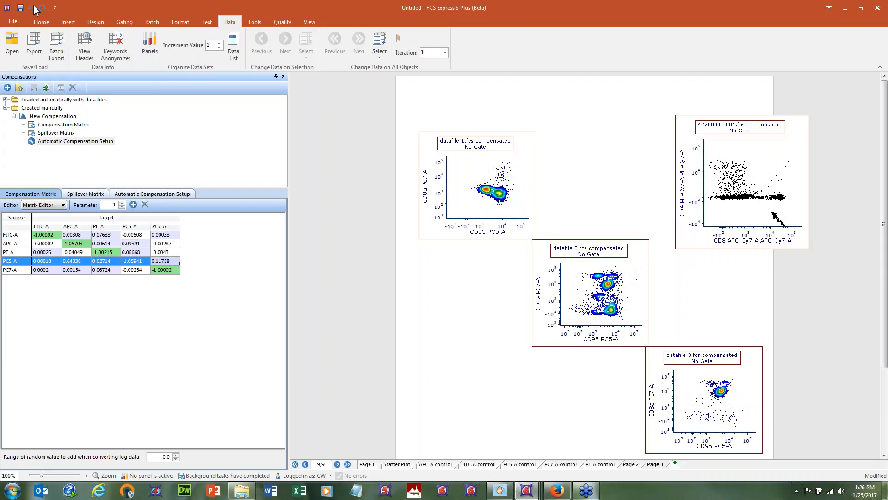
{"action": "left_click", "coordinate": [32, 9]}
{"action": "left_click", "coordinate": [32, 10]}
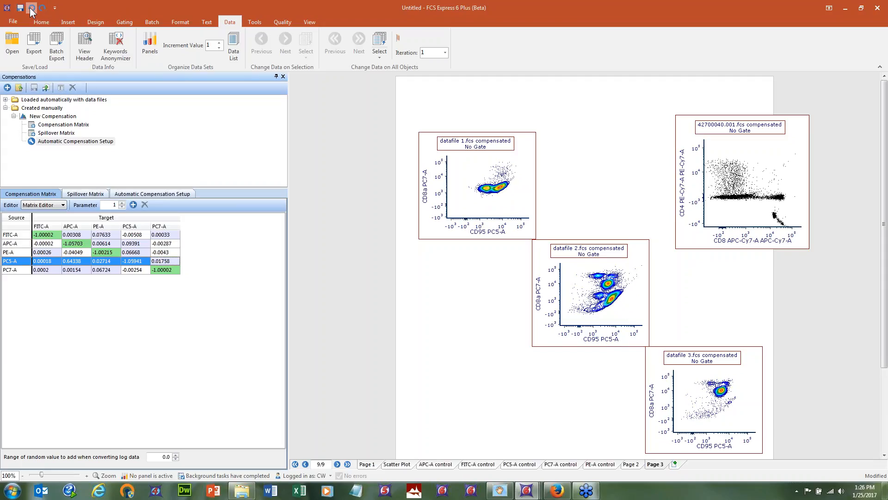
{"action": "left_click", "coordinate": [31, 9]}
{"action": "left_click", "coordinate": [32, 9]}
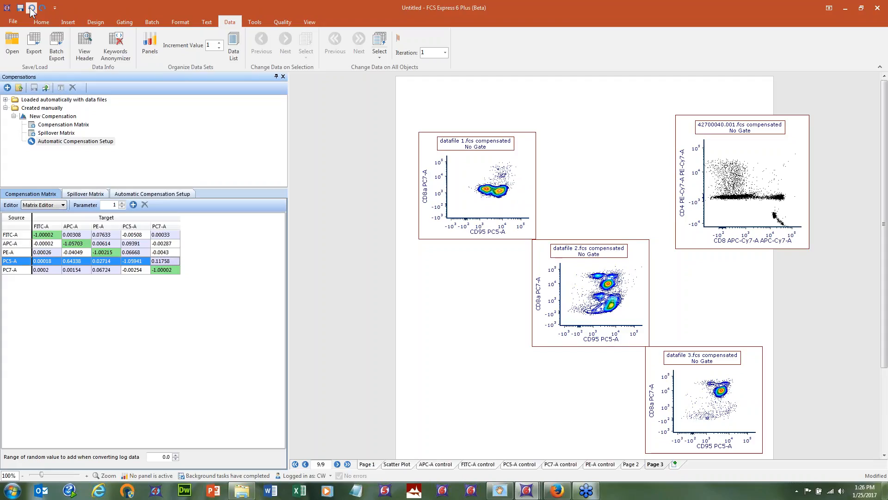
{"action": "left_click", "coordinate": [32, 10]}
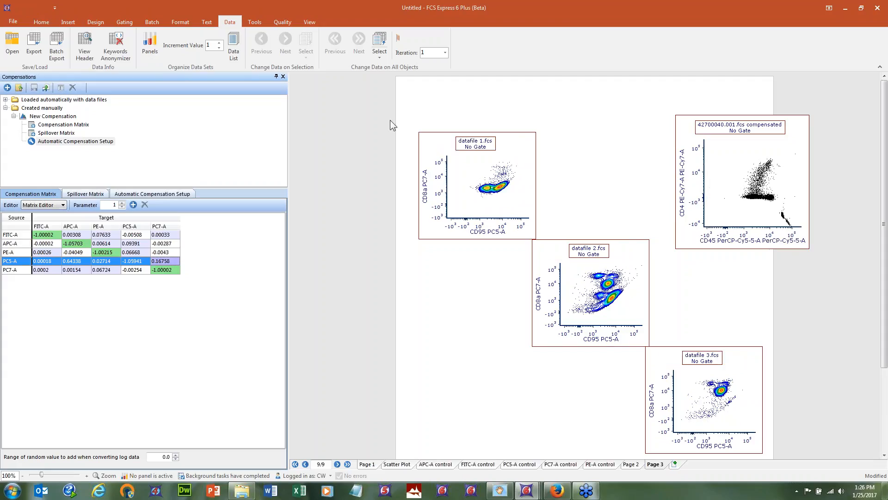
- Select all four plots on Page 3 together and delete them
{"action": "left_click", "coordinate": [398, 132]}
{"action": "left_click_drag", "start_coordinate": [390, 97], "coordinate": [829, 453]}
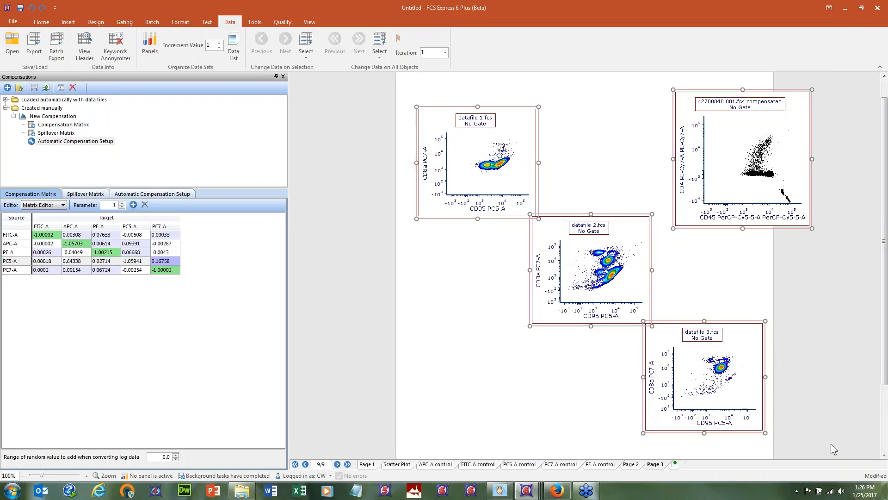
{"action": "key", "text": "Delete"}
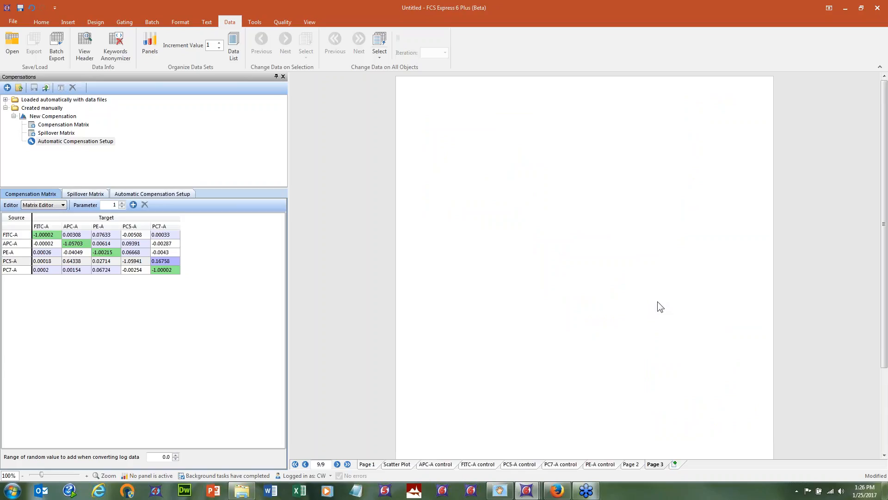
- Set New Compensation as the default compensation
{"action": "right_click", "coordinate": [69, 119]}
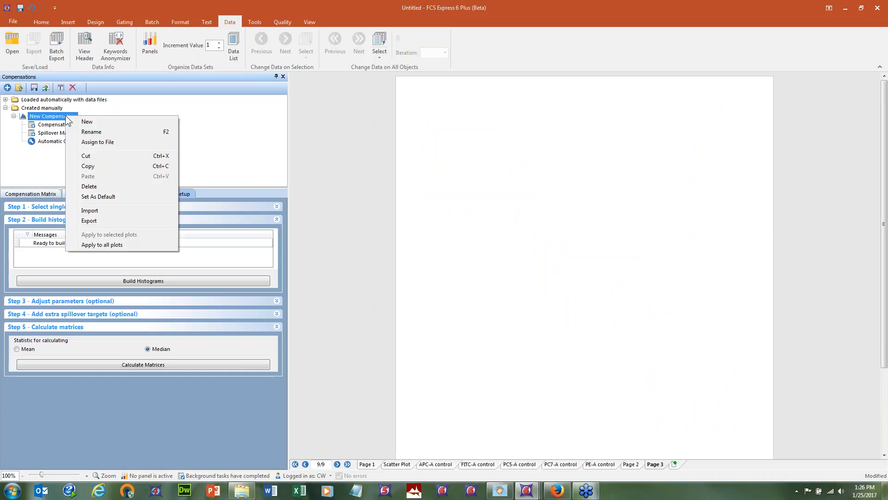
{"action": "left_click", "coordinate": [140, 199]}
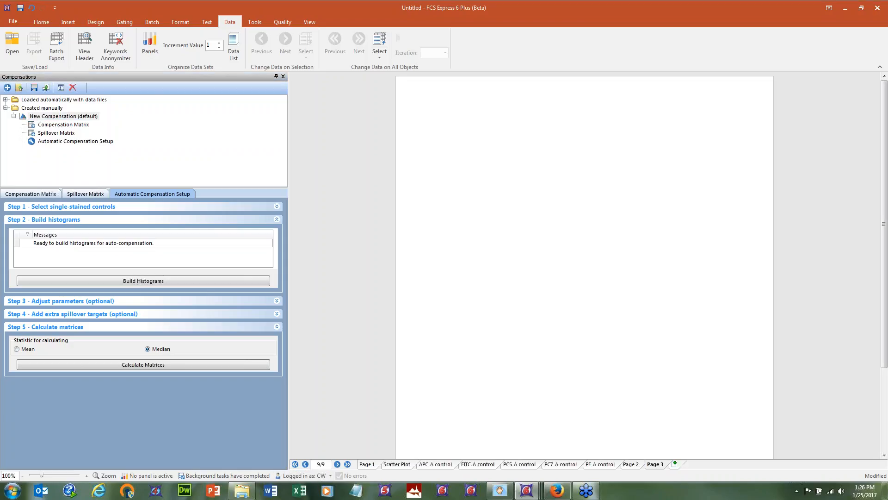
{"action": "mouse_move", "coordinate": [347, 417]}
{"action": "left_mouse_down"}
{"action": "mouse_move", "coordinate": [308, 479]}
{"action": "mouse_move", "coordinate": [354, 473]}
{"action": "left_mouse_up"}
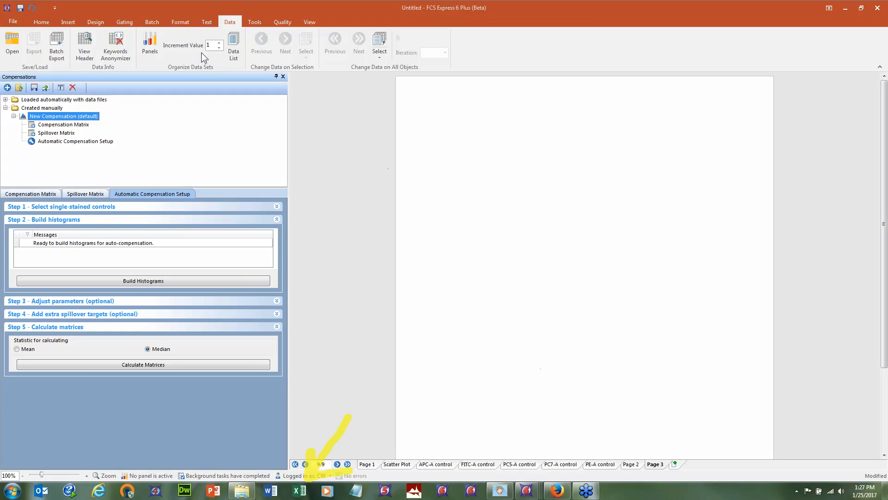
- Set the Default Compensation to Use in the general user options to Compensation Default, then FCS File, and accept the options
{"action": "left_click", "coordinate": [13, 22]}
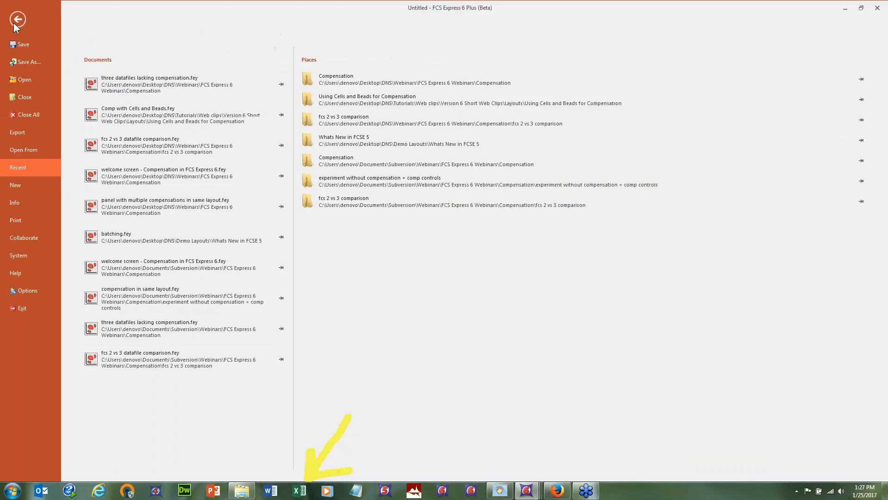
{"action": "left_click", "coordinate": [34, 291]}
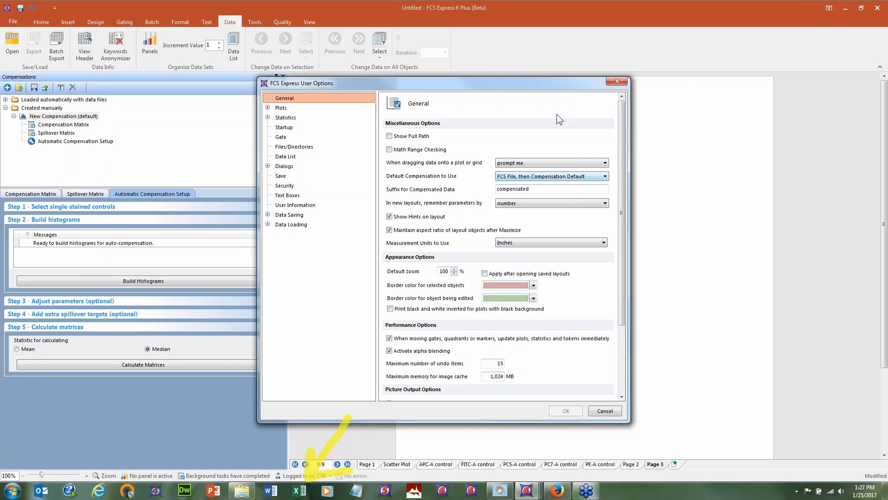
{"action": "left_click_drag", "start_coordinate": [554, 90], "coordinate": [600, 75]}
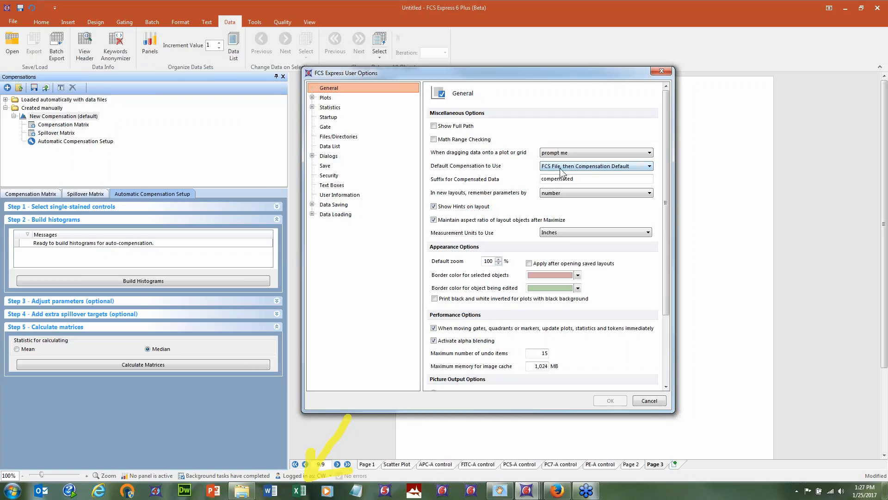
{"action": "left_click", "coordinate": [611, 168]}
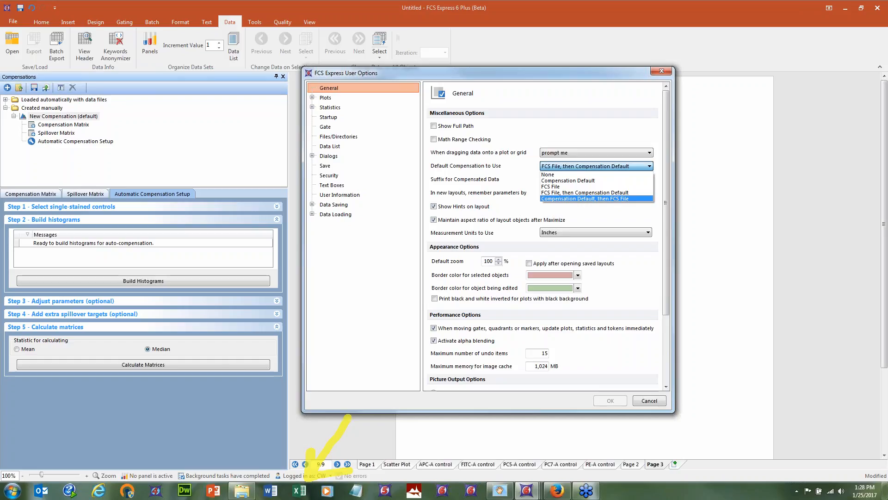
{"action": "left_click", "coordinate": [597, 193]}
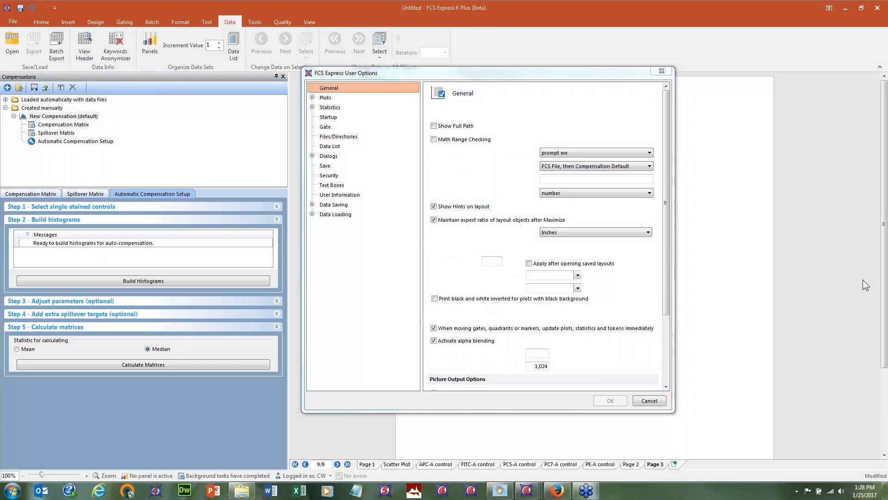
{"action": "left_click", "coordinate": [636, 166]}
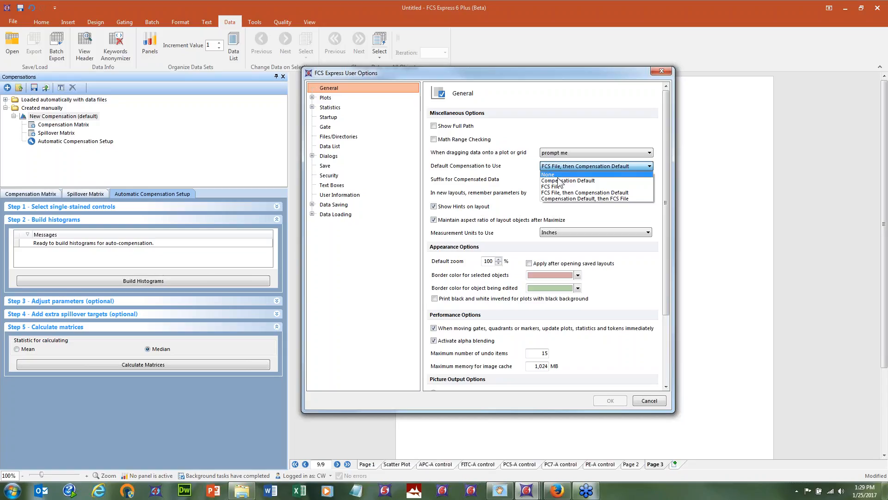
{"action": "left_click", "coordinate": [630, 199]}
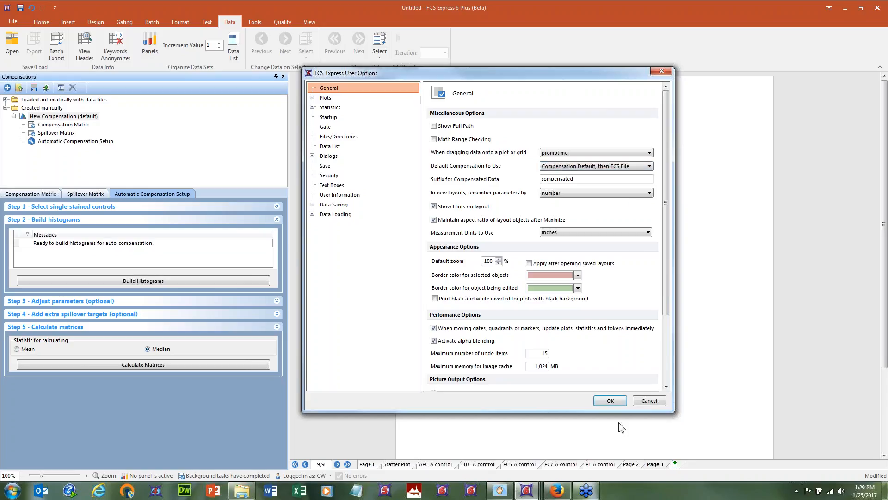
{"action": "left_click", "coordinate": [611, 399]}
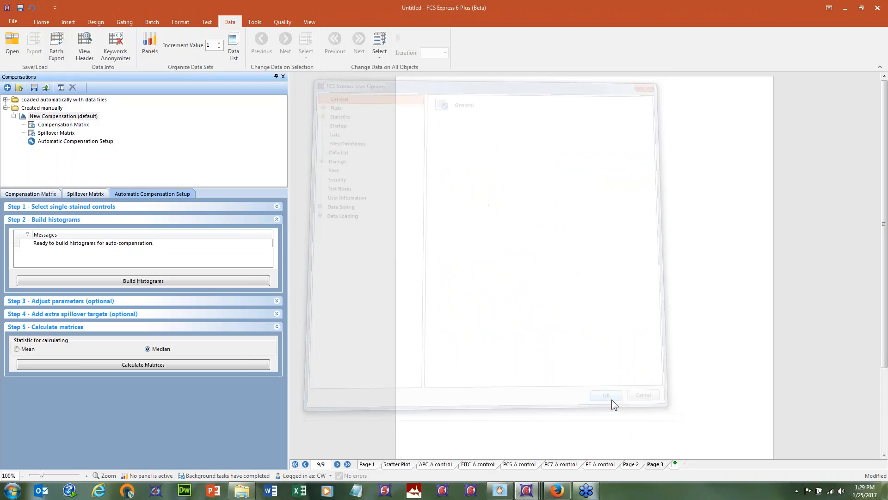
- Insert datafile 1.fcs from the data list onto Page 3 as a Density plot only, without a Color Dot plot
{"action": "left_click", "coordinate": [234, 46]}
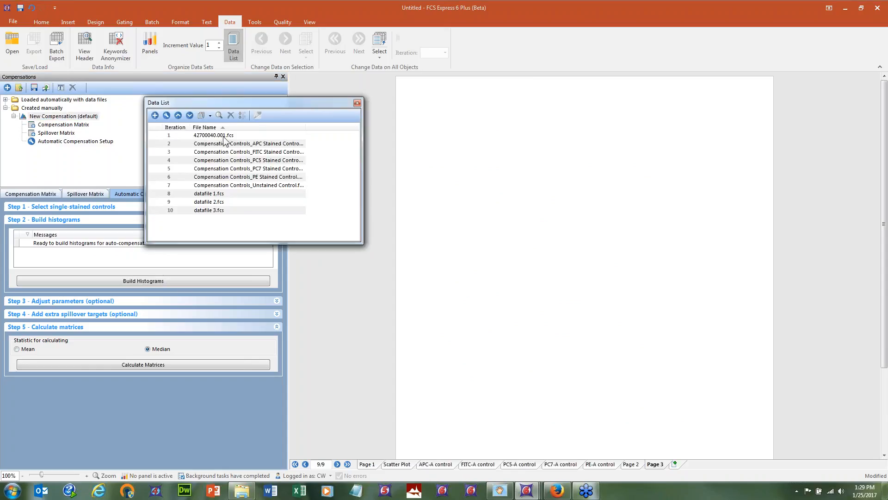
{"action": "left_click", "coordinate": [208, 194]}
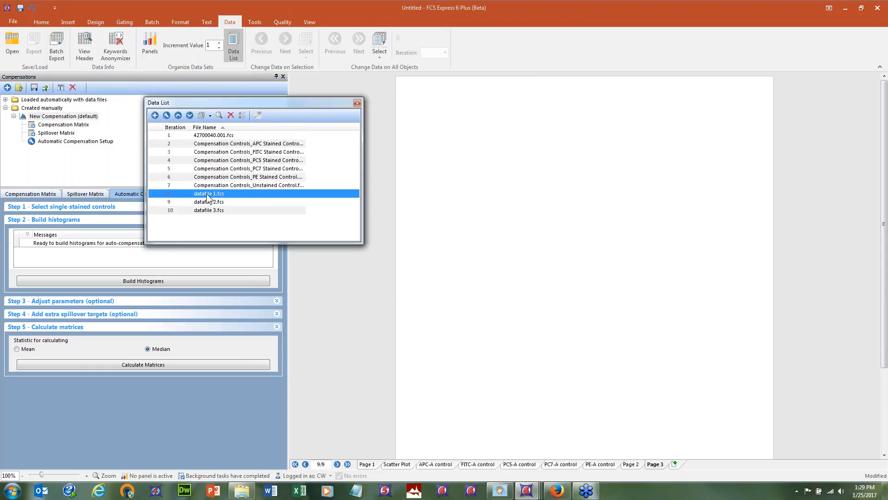
{"action": "left_click_drag", "start_coordinate": [208, 194], "coordinate": [457, 160]}
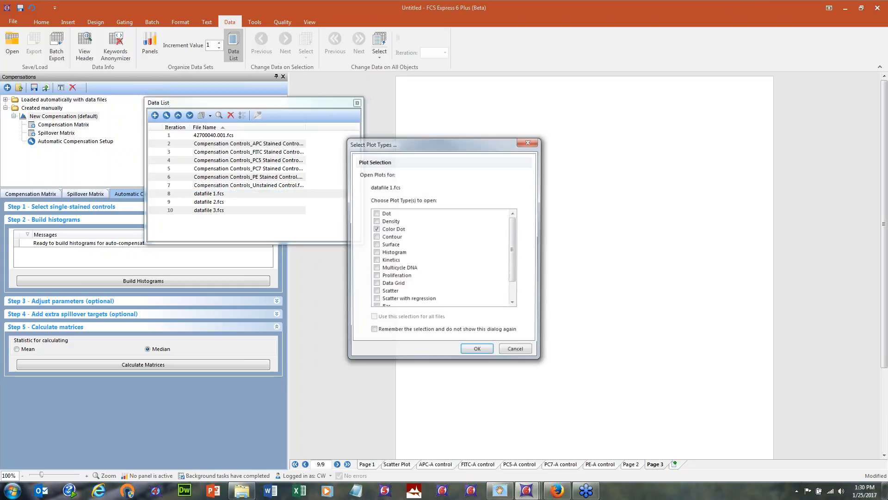
{"action": "left_click", "coordinate": [387, 221]}
{"action": "left_click", "coordinate": [376, 222]}
{"action": "left_click", "coordinate": [376, 229]}
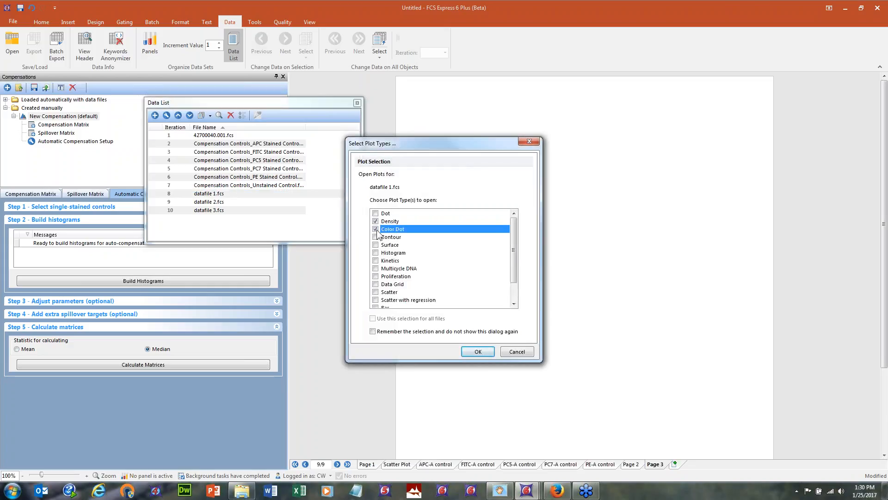
{"action": "left_click", "coordinate": [477, 351]}
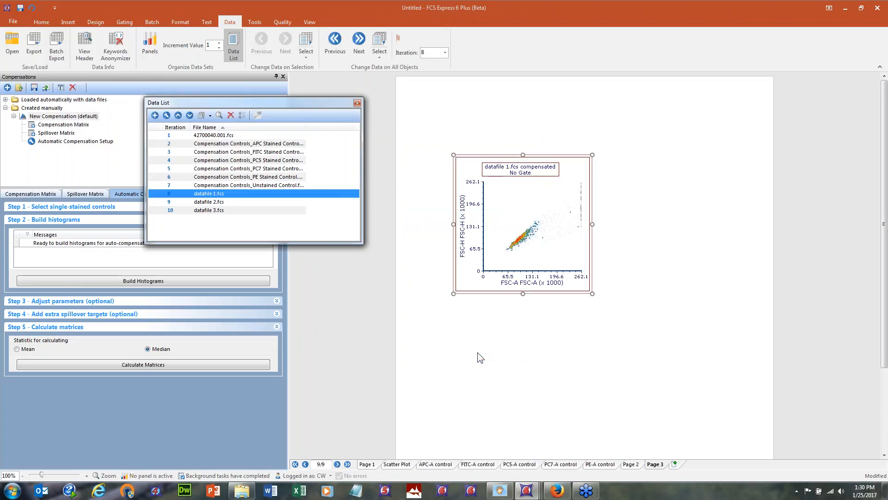
- Set the datafile 1.fcs density plot's parameters to CD8a PC7-A on X and CD95 PC5-A on Y
{"action": "left_click", "coordinate": [507, 287]}
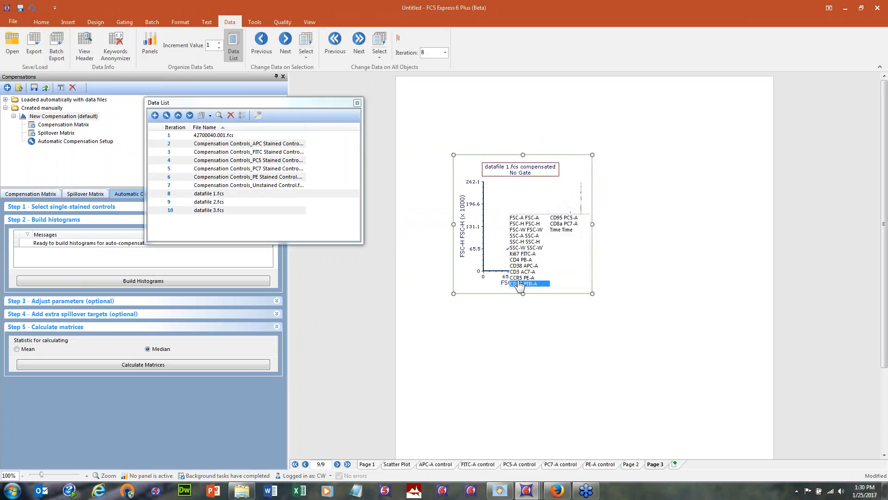
{"action": "left_click", "coordinate": [564, 223]}
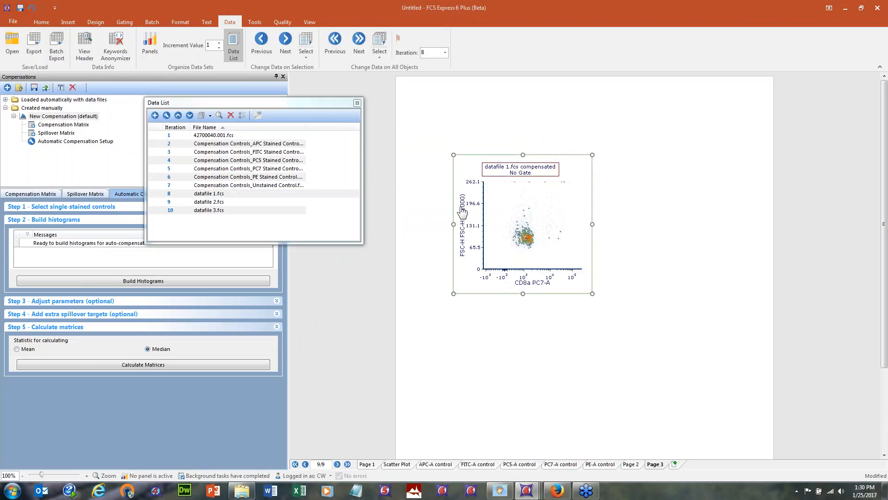
{"action": "left_click", "coordinate": [462, 222]}
{"action": "left_click", "coordinate": [513, 173]}
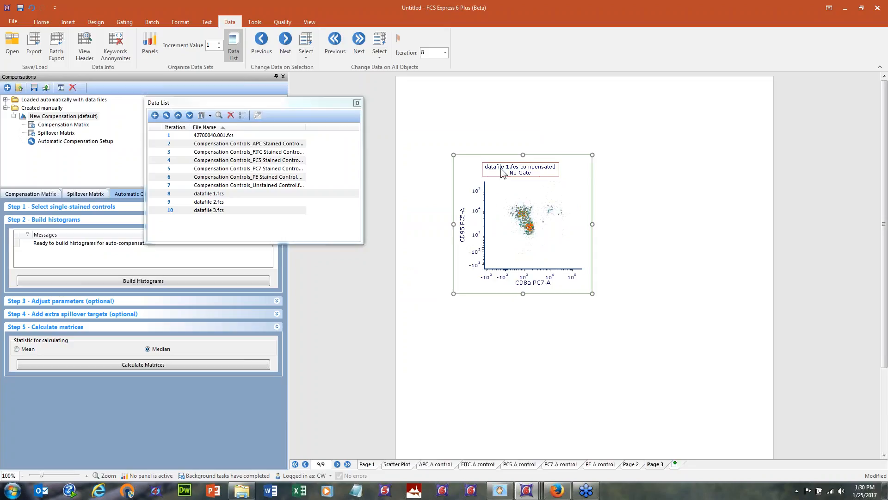
- Move the data list clear of the density plot and check which compensation is assigned to the datafile 1.fcs plot
{"action": "left_click_drag", "start_coordinate": [316, 103], "coordinate": [790, 116]}
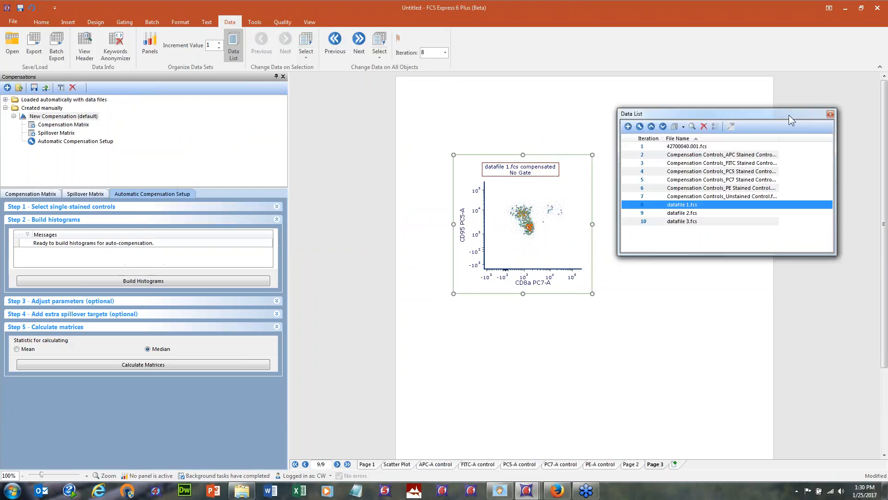
{"action": "right_click", "coordinate": [519, 206]}
{"action": "mouse_move", "coordinate": [560, 302]}
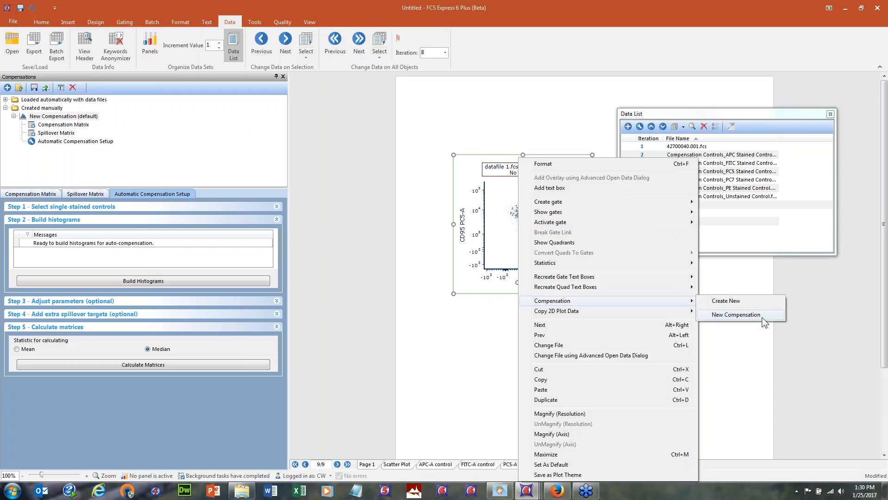
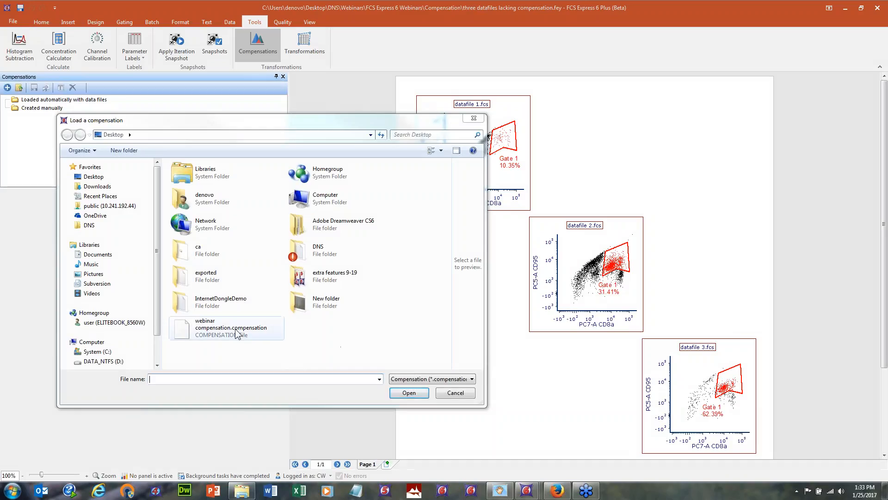
- Load the saved webinar compensation.compensation file from the Desktop and expand the manually created compensations
{"action": "left_click", "coordinate": [253, 334]}
{"action": "left_click", "coordinate": [409, 393]}
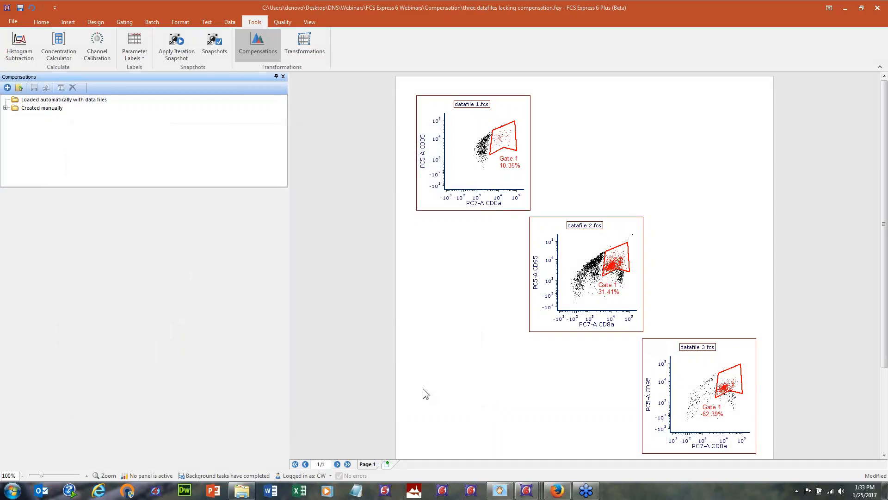
{"action": "left_click", "coordinate": [5, 108]}
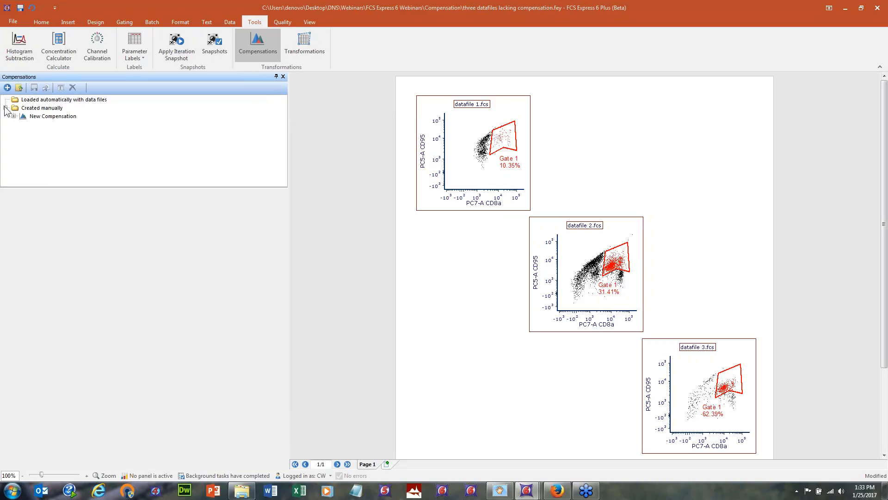
- Expand New Compensation and view its compensation matrix and spillover matrix
{"action": "left_click", "coordinate": [14, 116]}
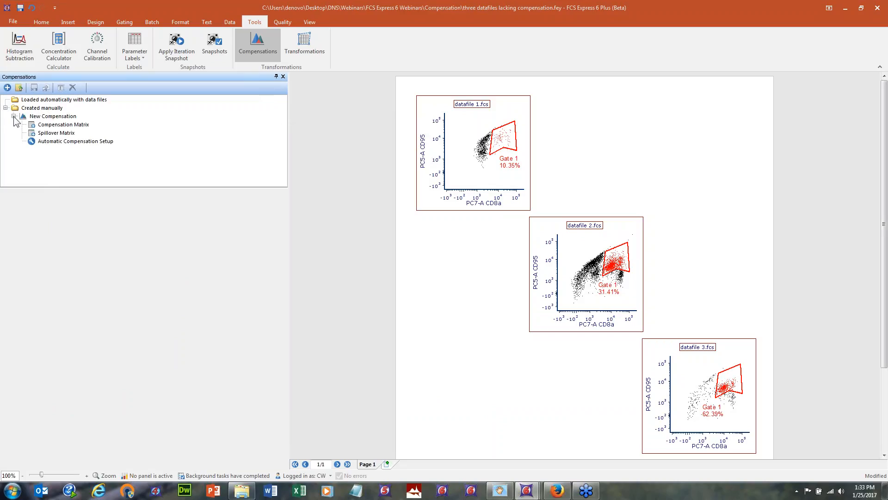
{"action": "left_click", "coordinate": [62, 124]}
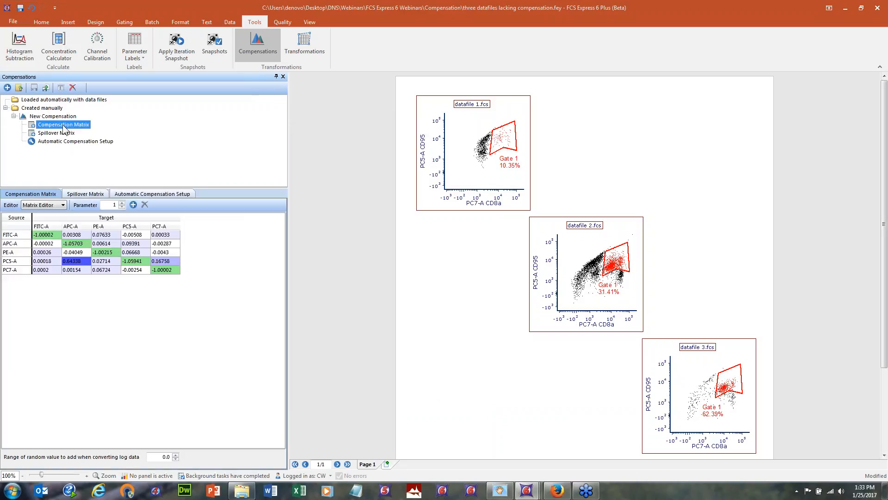
{"action": "left_click", "coordinate": [668, 166]}
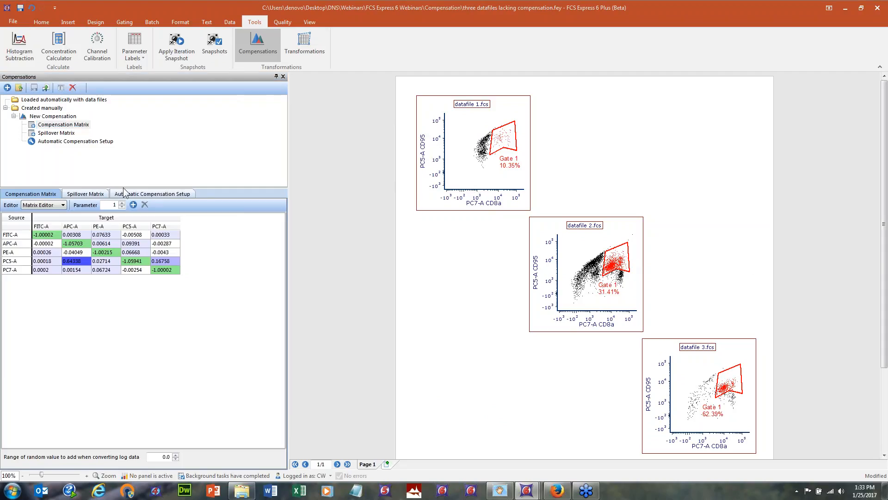
{"action": "left_click", "coordinate": [100, 193]}
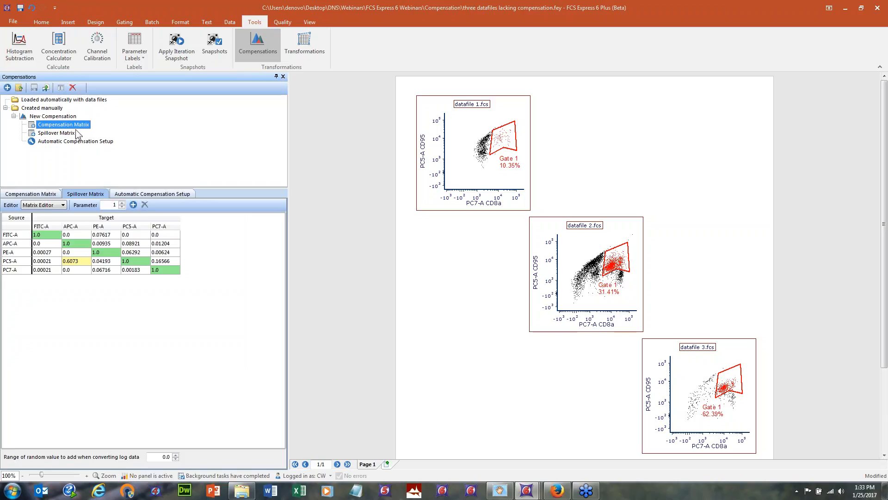
- Apply New Compensation to all plots in the layout
{"action": "left_click", "coordinate": [60, 117]}
{"action": "right_click", "coordinate": [59, 117]}
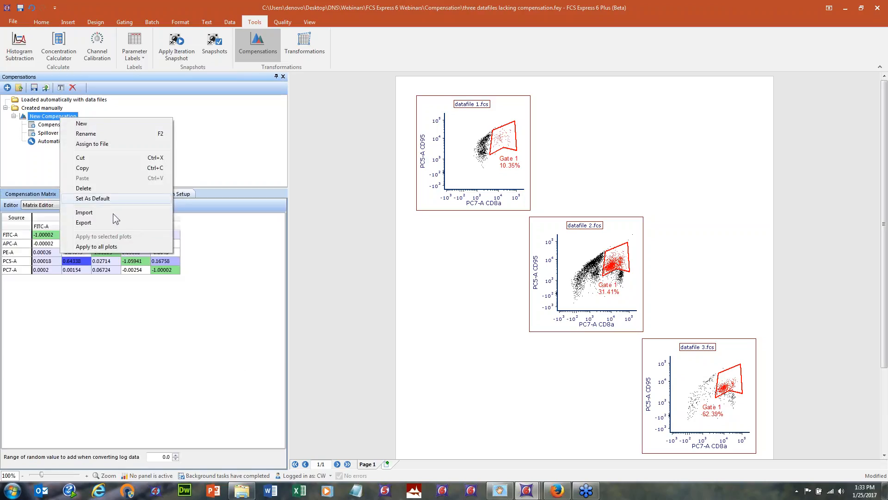
{"action": "left_click", "coordinate": [137, 250]}
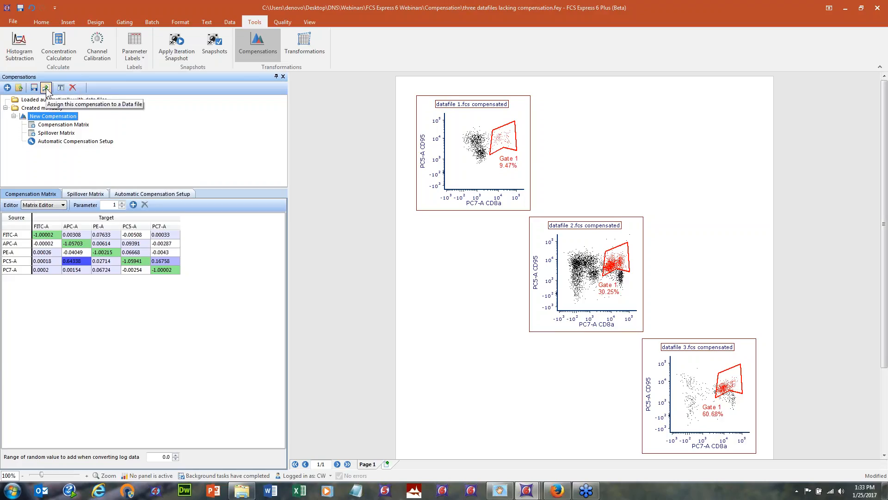
- Start assigning New Compensation to data files and browse to the DNS, Webinars, FCS Express 6 Webinars, Compensation folder
{"action": "right_click", "coordinate": [47, 118]}
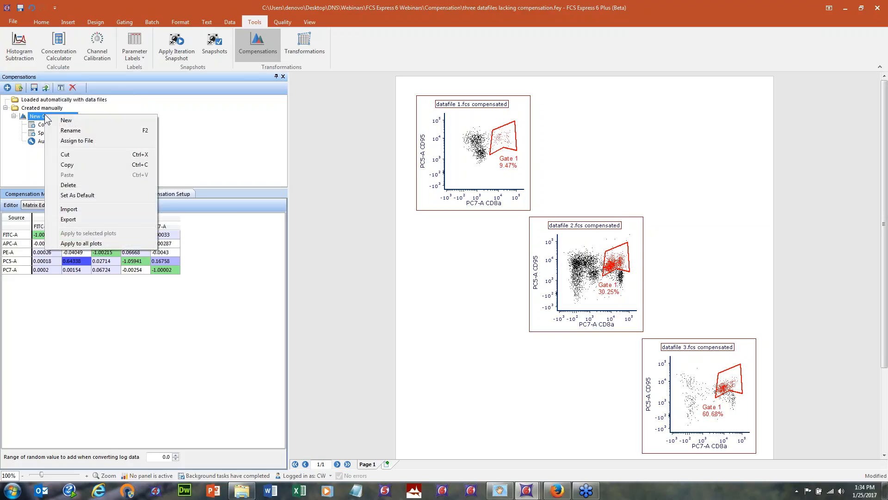
{"action": "left_click", "coordinate": [98, 139]}
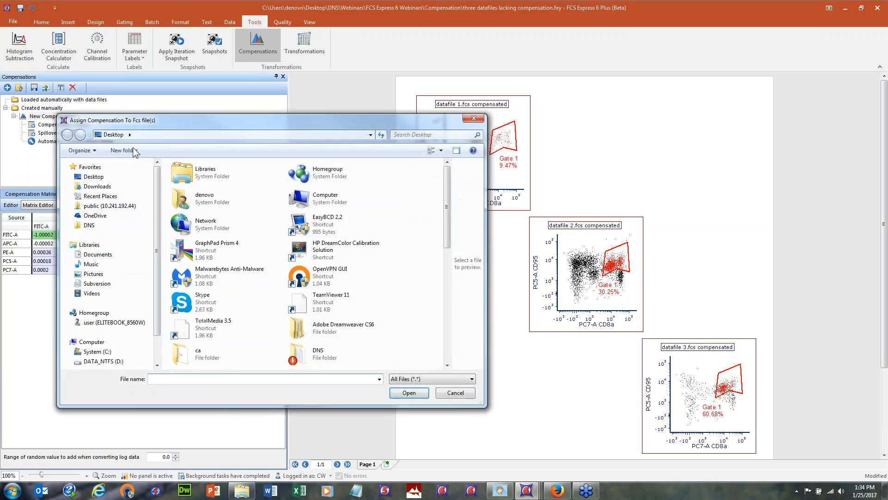
{"action": "left_click_drag", "start_coordinate": [248, 122], "coordinate": [281, 89]}
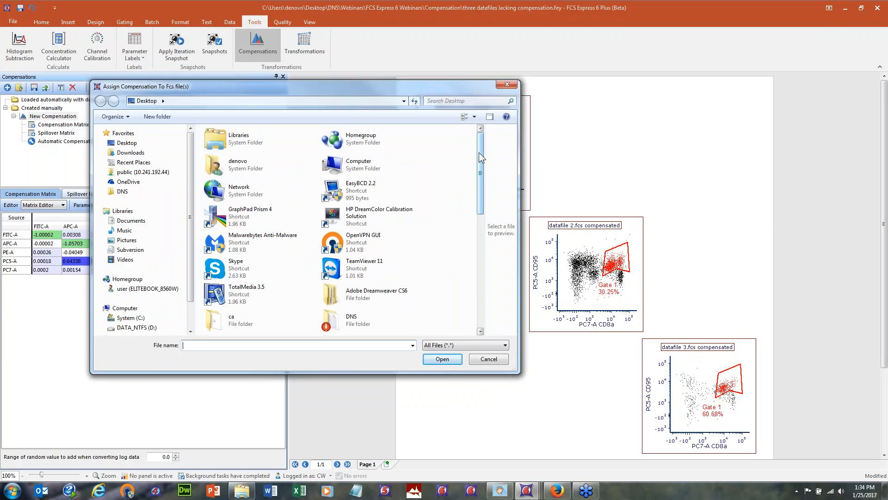
{"action": "left_click", "coordinate": [145, 189]}
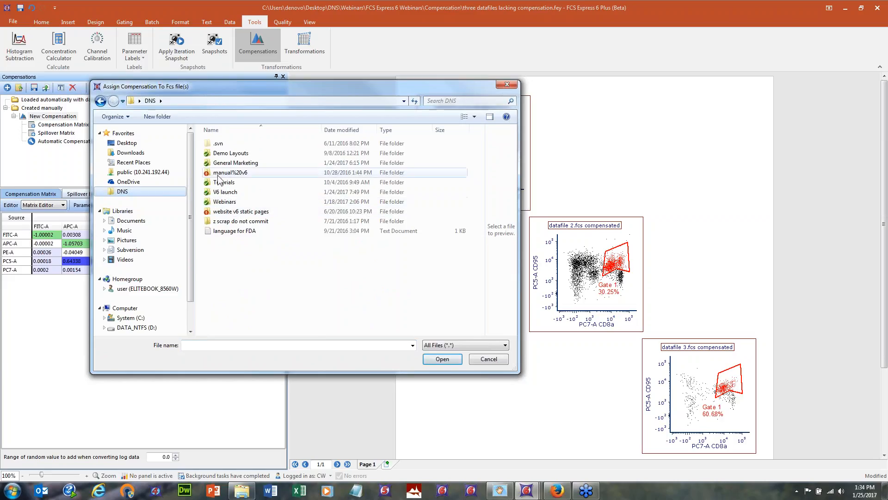
{"action": "left_click", "coordinate": [225, 204]}
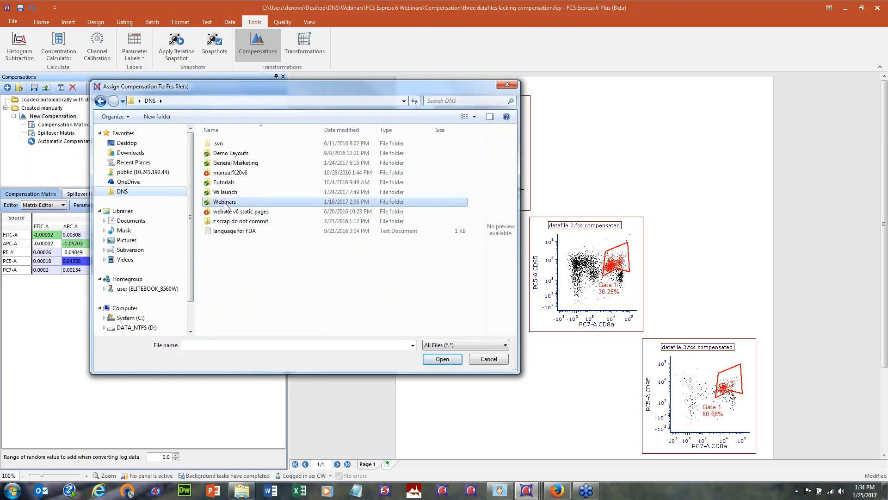
{"action": "double_click", "coordinate": [225, 204]}
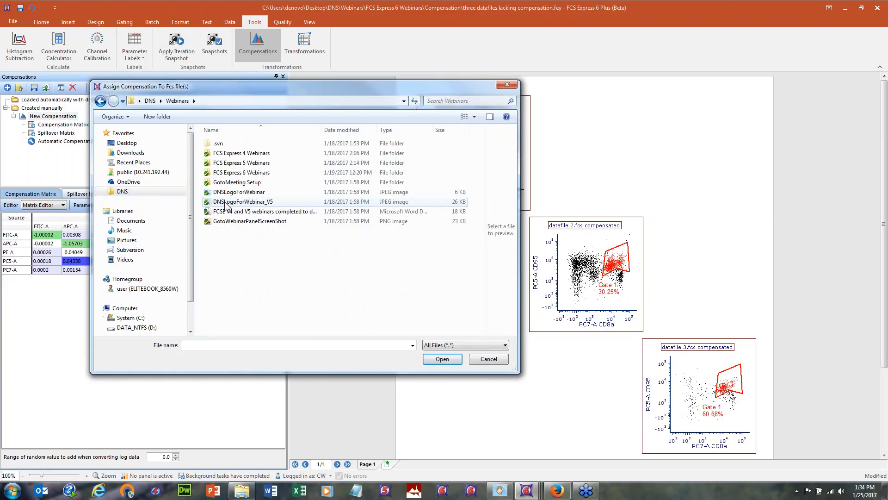
{"action": "double_click", "coordinate": [253, 173]}
{"action": "double_click", "coordinate": [244, 154]}
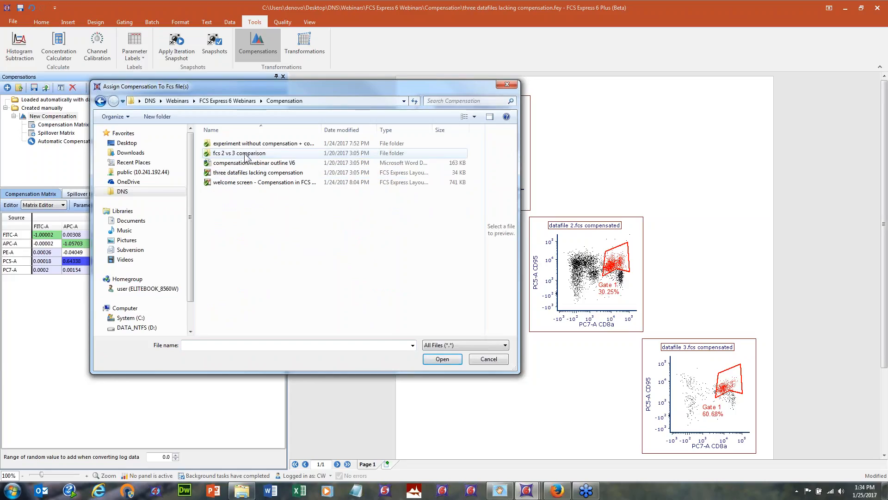
- Assign the compensation to datafile 1.fcs and datafile 2.fcs in the experiment without compensation + comp controls folder
{"action": "left_click_drag", "start_coordinate": [284, 83], "coordinate": [359, 110]}
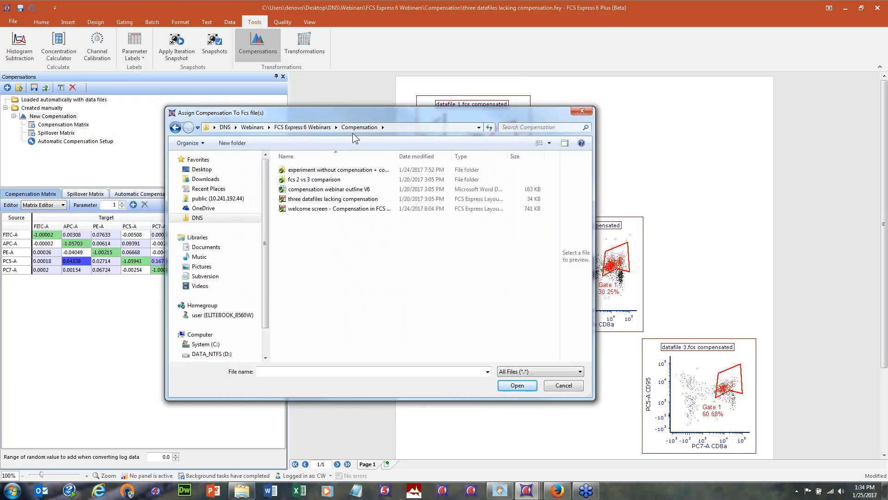
{"action": "double_click", "coordinate": [324, 171]}
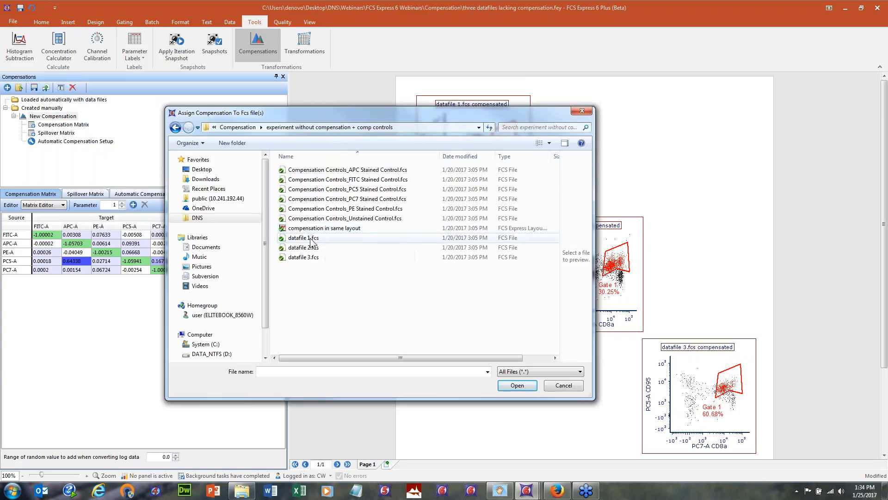
{"action": "left_click", "coordinate": [311, 240]}
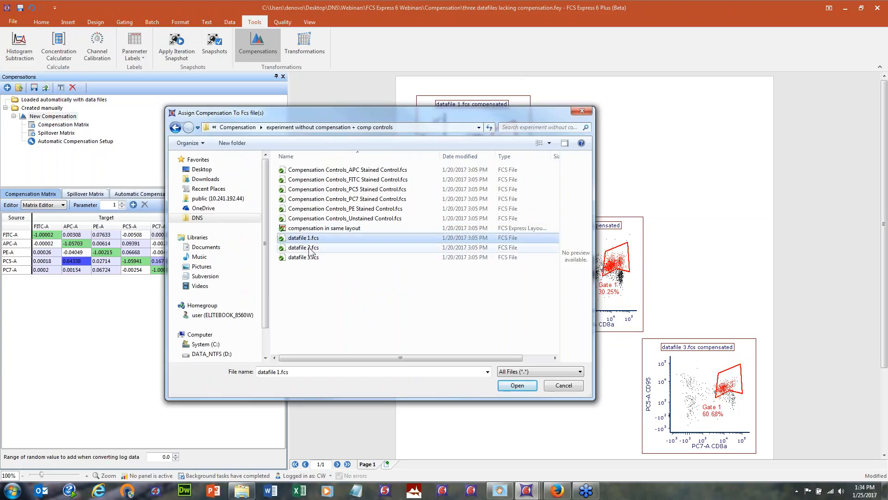
{"action": "left_click", "coordinate": [313, 249], "text": "ctrl"}
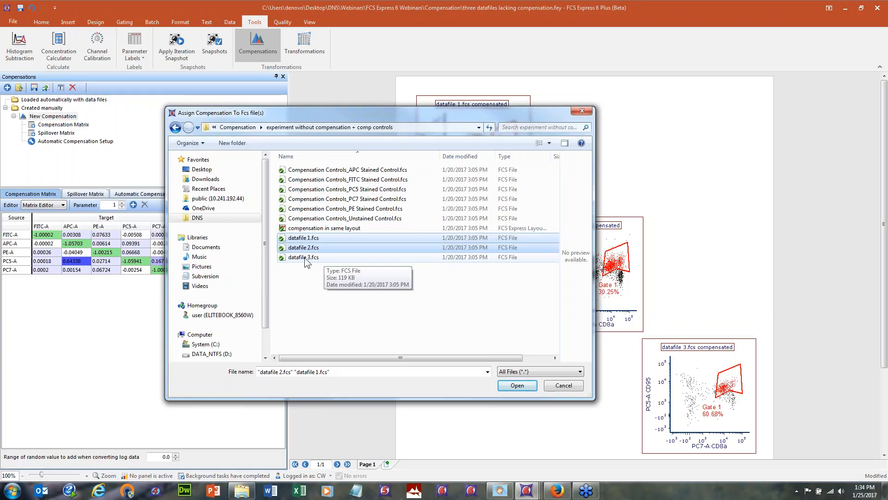
{"action": "left_click", "coordinate": [517, 386]}
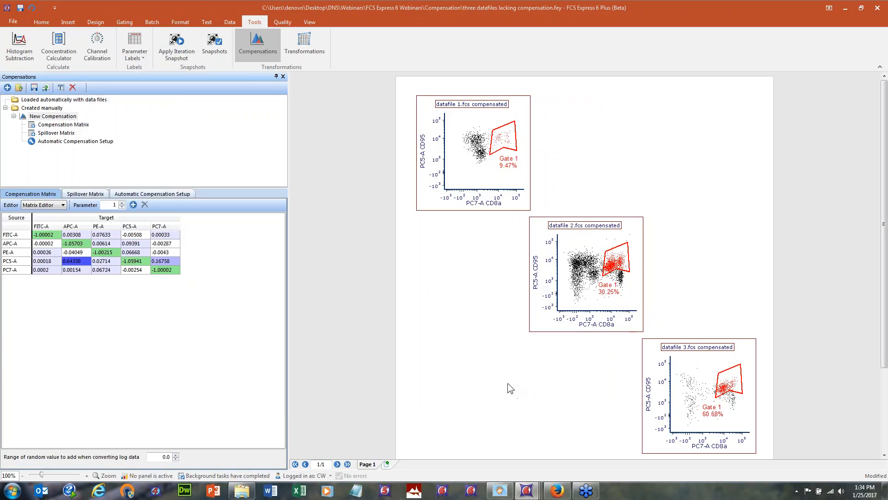
- Switch to Windows Explorer and examine which data files in the experiment without compensation + comp controls folder have a matching Compensation file
{"action": "left_click", "coordinate": [242, 490]}
{"action": "left_click_drag", "start_coordinate": [486, 77], "coordinate": [470, 42]}
{"action": "left_click_drag", "start_coordinate": [614, 272], "coordinate": [712, 267]}
{"action": "left_click_drag", "start_coordinate": [650, 354], "coordinate": [659, 257]}
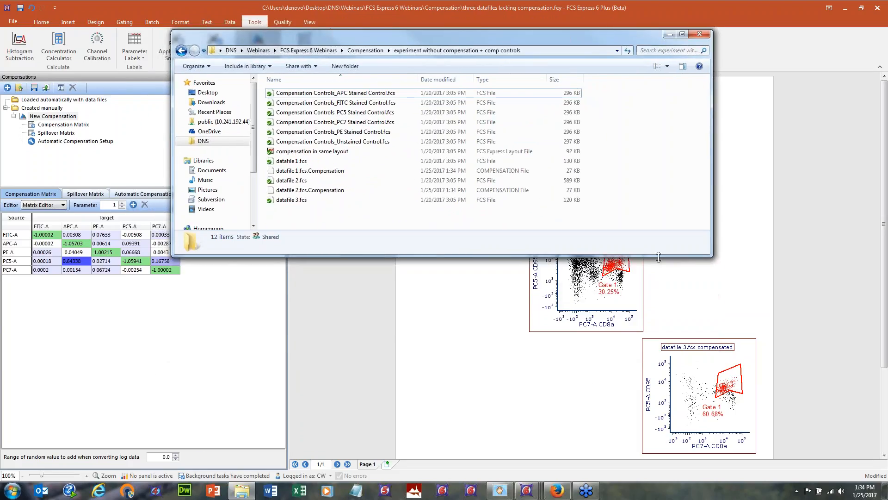
{"action": "left_click", "coordinate": [305, 162]}
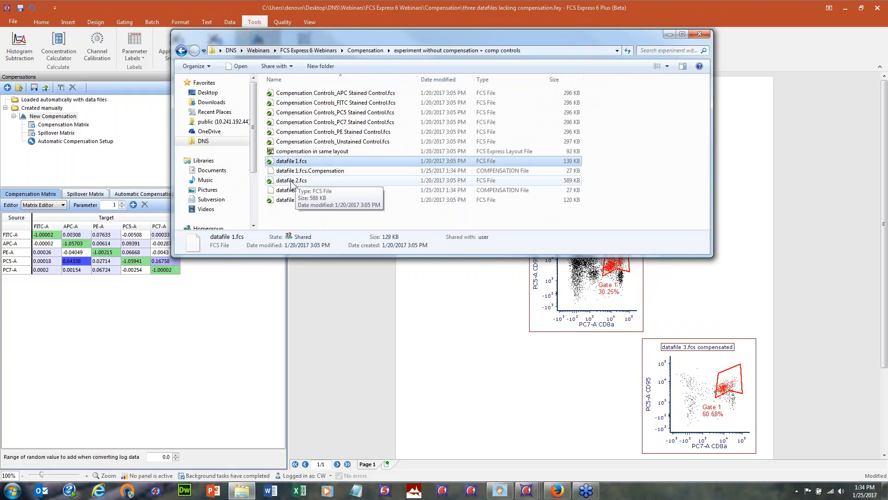
{"action": "left_click", "coordinate": [295, 182]}
{"action": "left_click", "coordinate": [290, 201]}
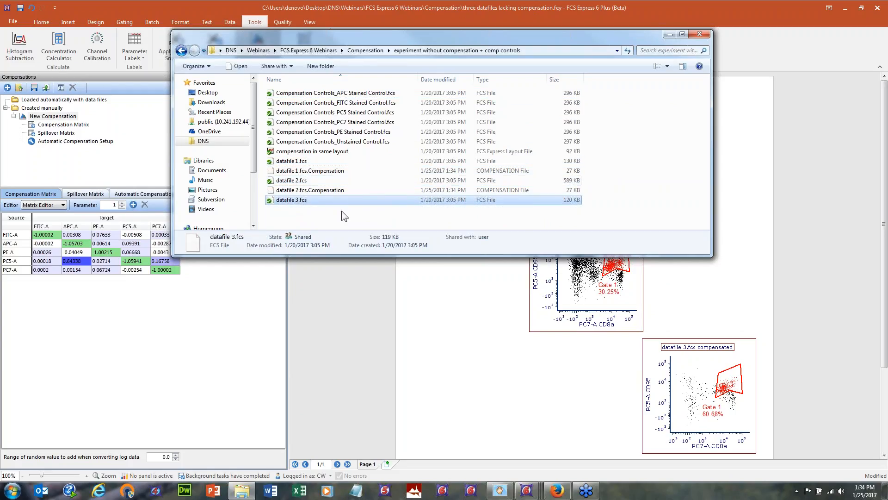
{"action": "left_click", "coordinate": [332, 172]}
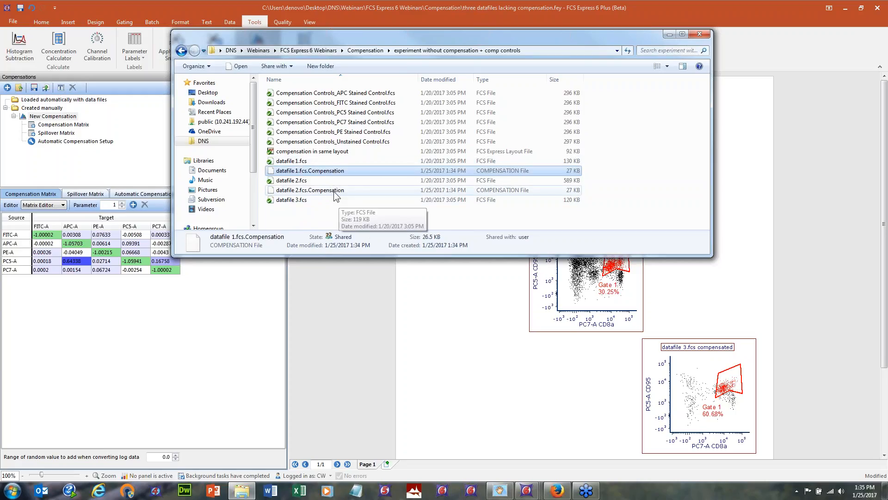
{"action": "left_click", "coordinate": [334, 194]}
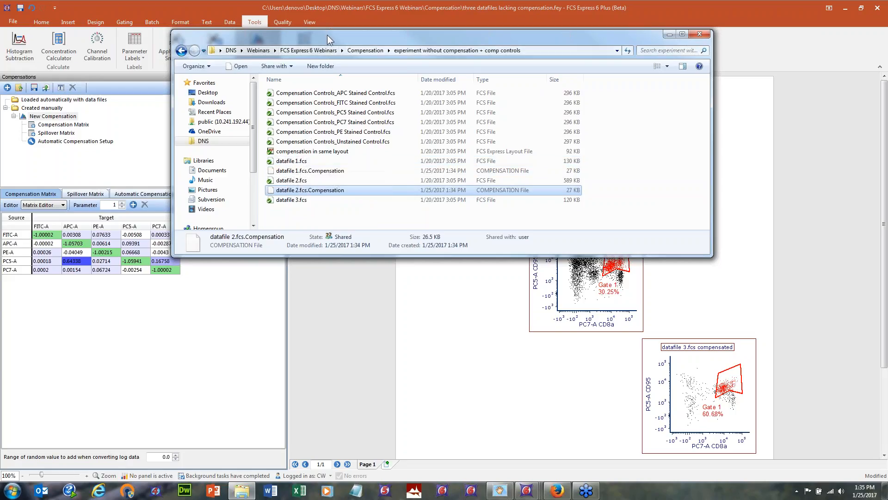
{"action": "left_click_drag", "start_coordinate": [327, 35], "coordinate": [326, 78]}
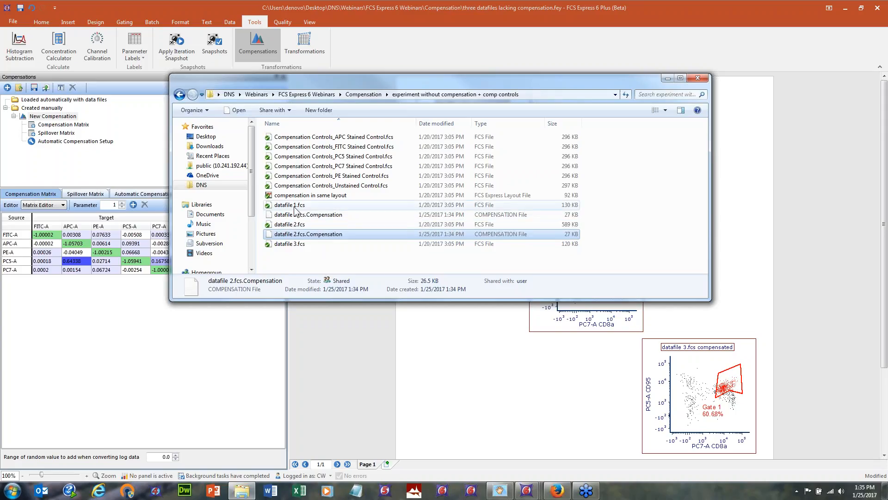
- Return to FCS Express with a new blank layout and insert a large Color Dot plot of datafile 1.fcs
{"action": "left_click", "coordinate": [340, 362]}
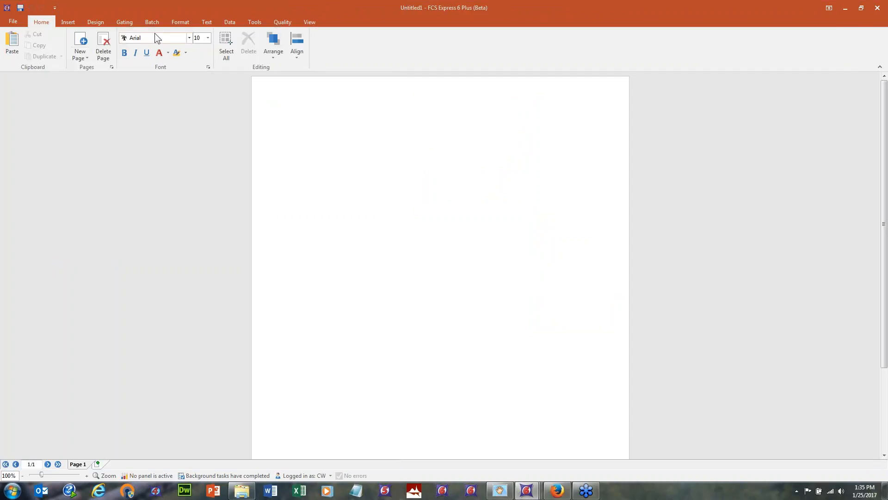
{"action": "left_click", "coordinate": [69, 22]}
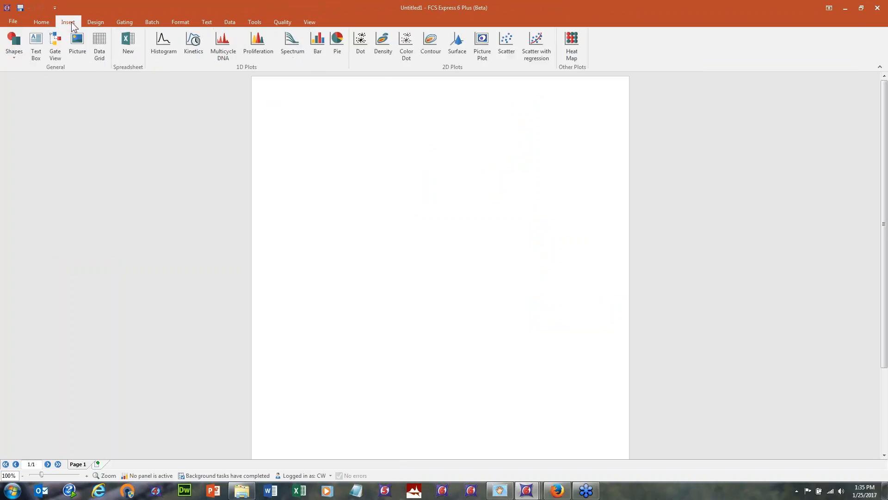
{"action": "left_click", "coordinate": [406, 48]}
{"action": "left_click_drag", "start_coordinate": [298, 98], "coordinate": [590, 379]}
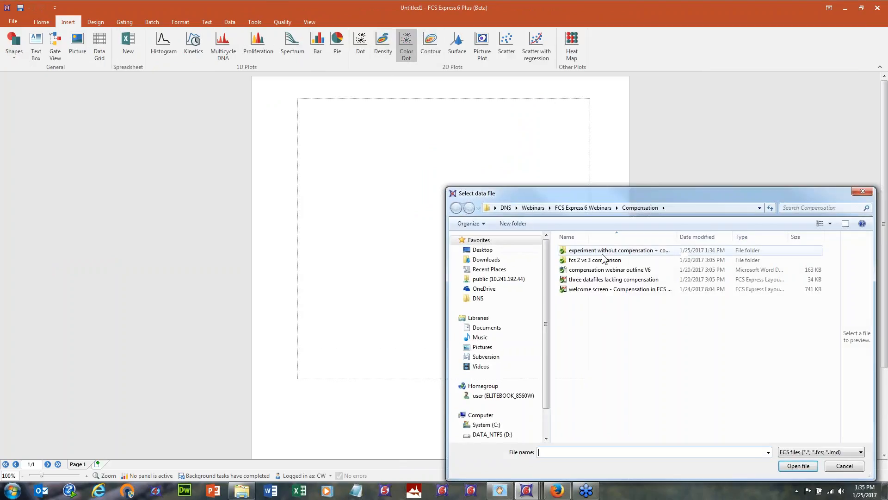
{"action": "double_click", "coordinate": [603, 254]}
{"action": "left_click", "coordinate": [584, 319]}
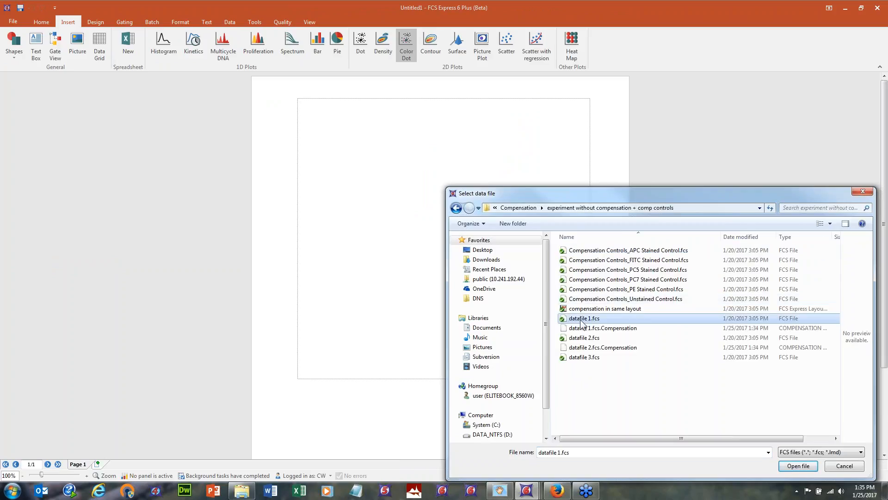
{"action": "left_click", "coordinate": [796, 466]}
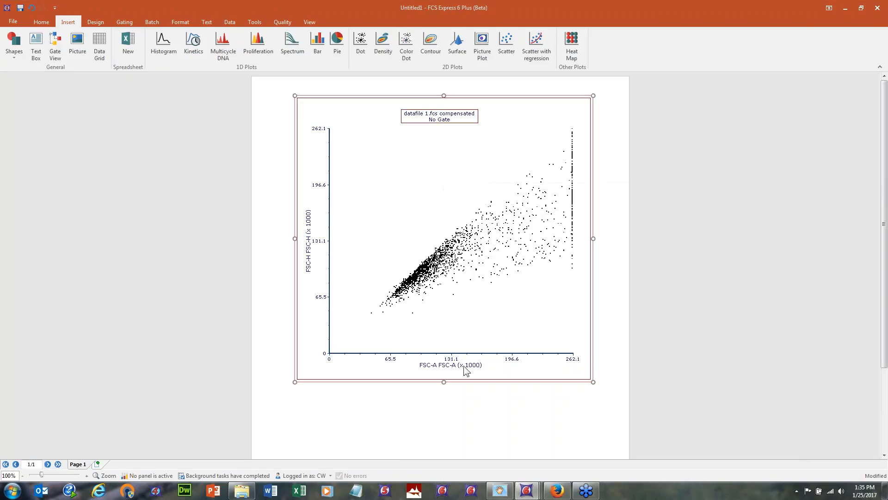
- Set the Color Dot plot's parameters to CD8a PC7-A on X and CD95 PC5-A on Y
{"action": "left_click", "coordinate": [466, 365]}
{"action": "left_click", "coordinate": [515, 312]}
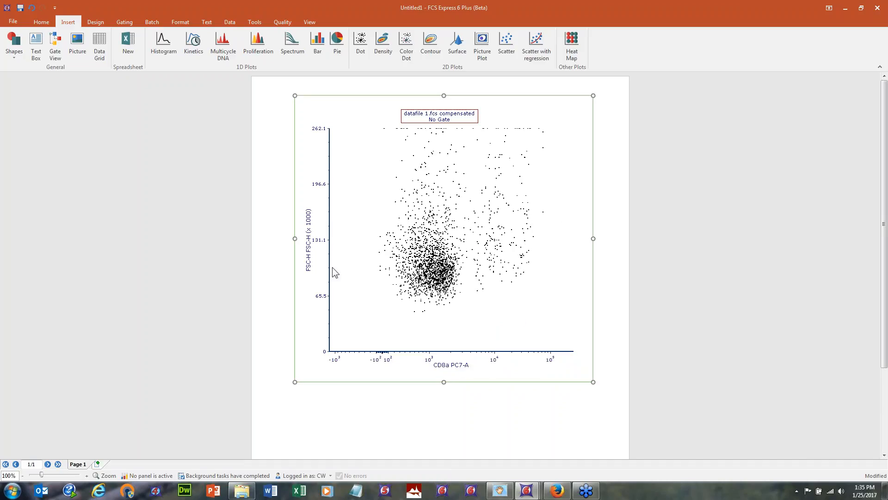
{"action": "left_click", "coordinate": [309, 263]}
{"action": "left_click", "coordinate": [358, 223]}
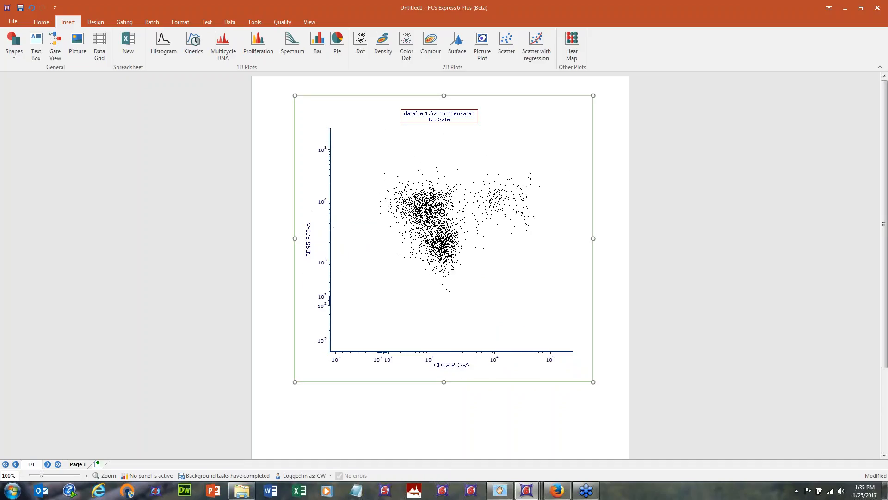
- Check the datafile 1.fcs.compensation values assigned to the plot, then close the compensation editor without changes
{"action": "right_click", "coordinate": [446, 174]}
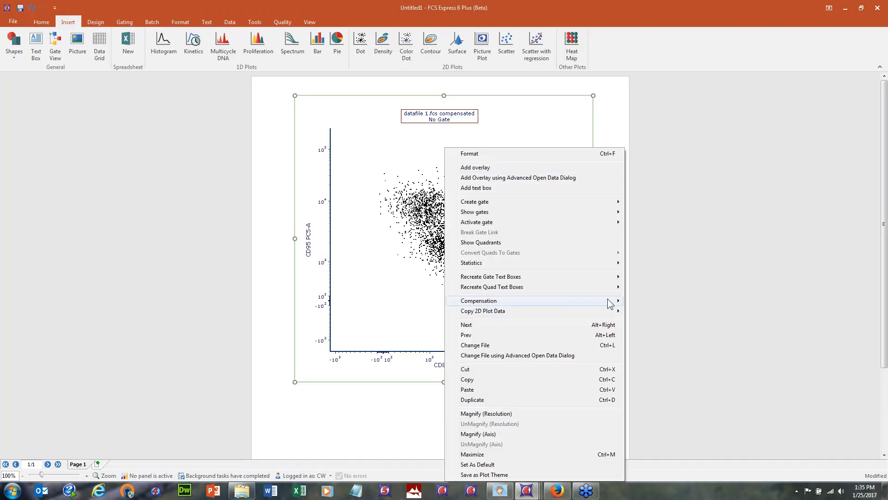
{"action": "mouse_move", "coordinate": [610, 303]}
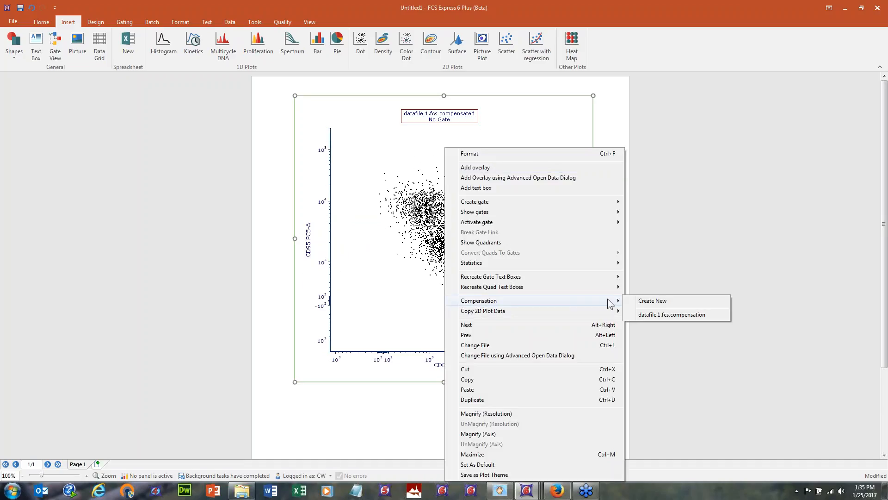
{"action": "left_click", "coordinate": [721, 315]}
{"action": "left_click_drag", "start_coordinate": [471, 187], "coordinate": [161, 136]}
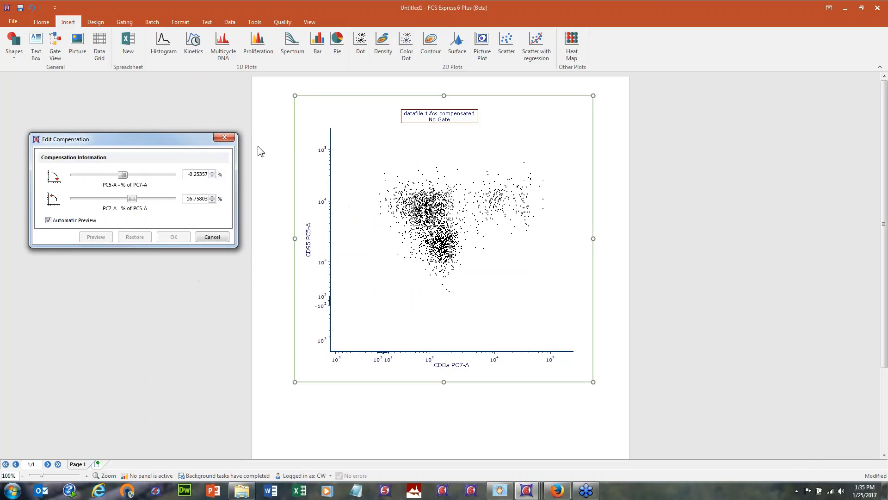
{"action": "left_click", "coordinate": [224, 138]}
- Advance the plot to datafile 2.fcs and check which compensation is listed for it
{"action": "left_click", "coordinate": [229, 22]}
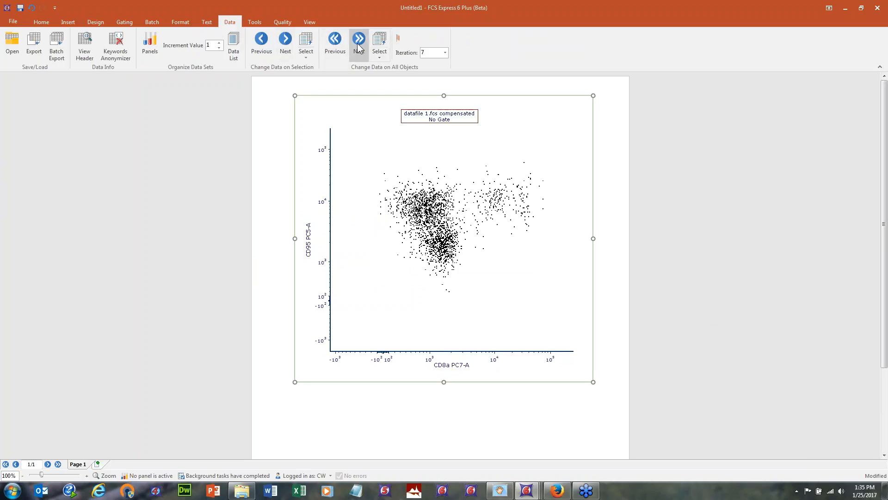
{"action": "left_click", "coordinate": [359, 47]}
{"action": "right_click", "coordinate": [389, 196]}
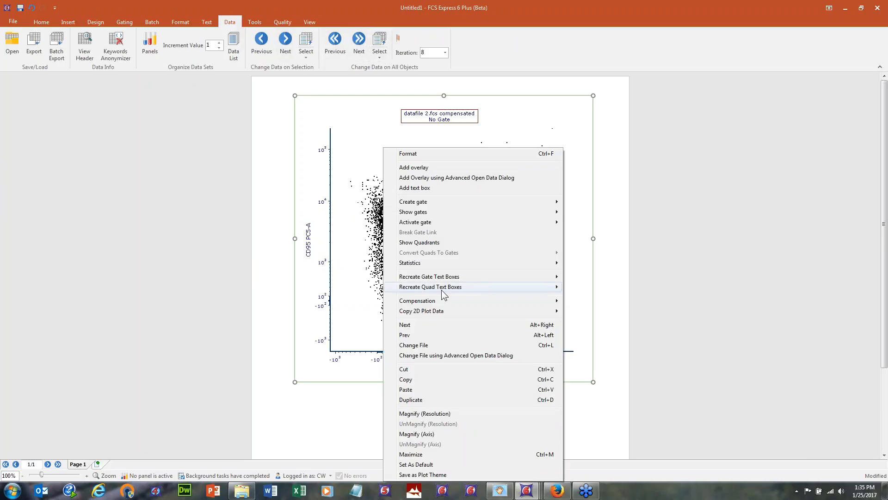
{"action": "mouse_move", "coordinate": [443, 299]}
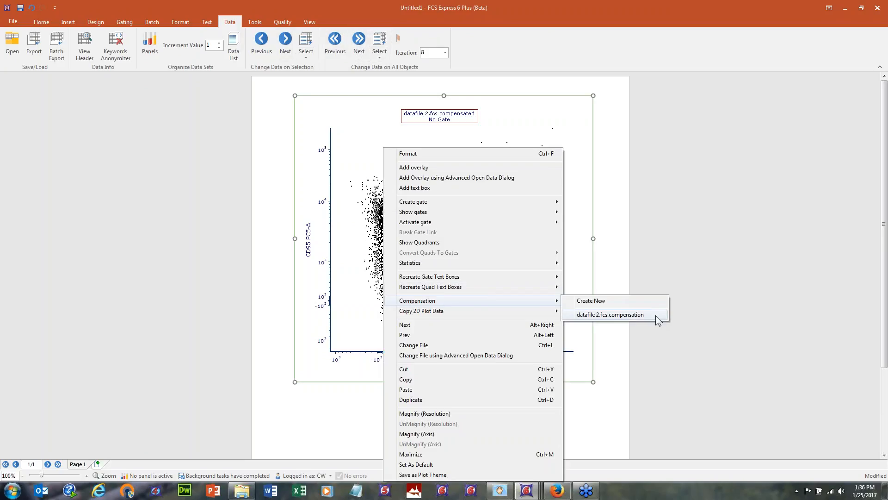
{"action": "left_click", "coordinate": [656, 315]}
- Advance the plot to datafile 3.fcs and check whether a compensation is available for it, without creating one
{"action": "left_click", "coordinate": [359, 44]}
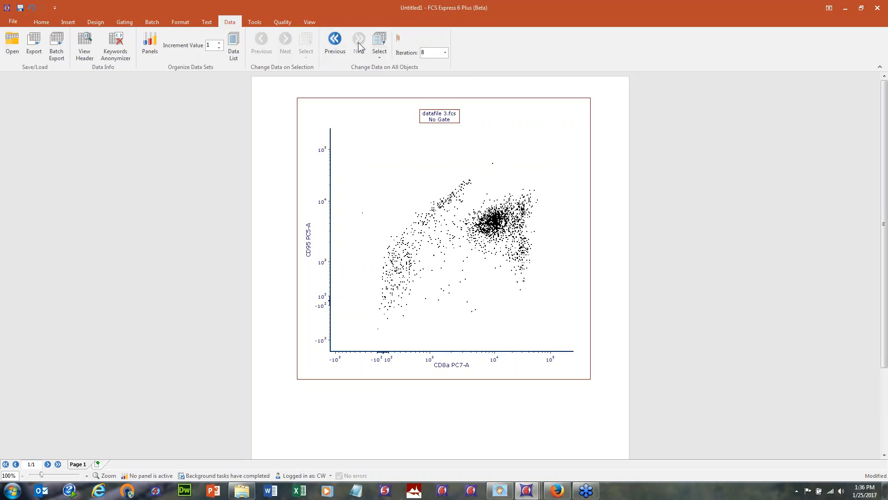
{"action": "right_click", "coordinate": [344, 141]}
{"action": "mouse_move", "coordinate": [417, 295]}
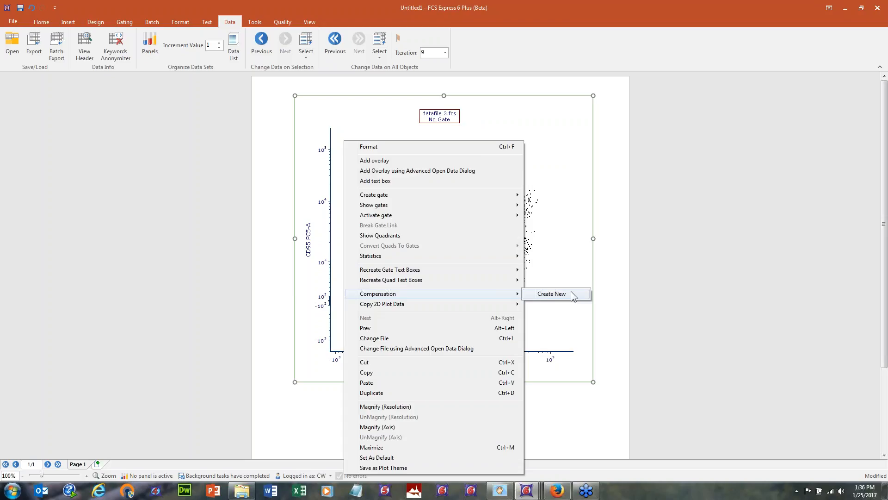
{"action": "left_click", "coordinate": [634, 288]}
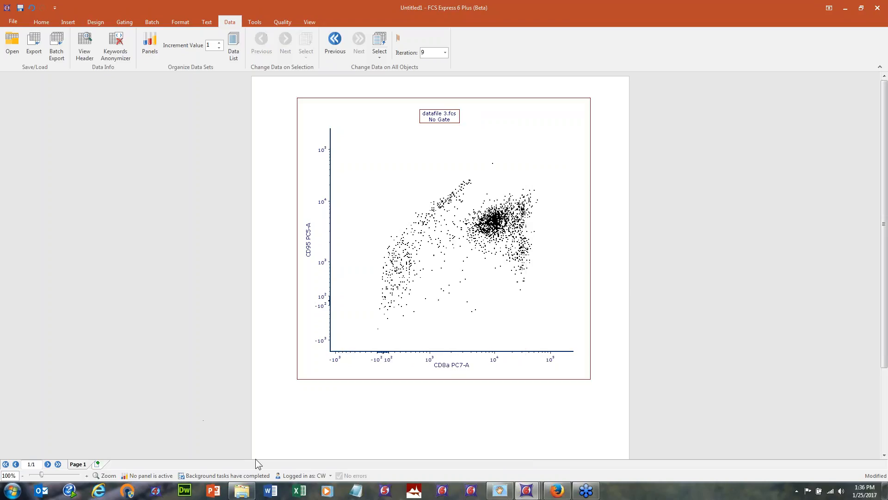
- In the user's general options, set Default Compensation to Use to FCS File, then Compensation Default
{"action": "left_click", "coordinate": [318, 476]}
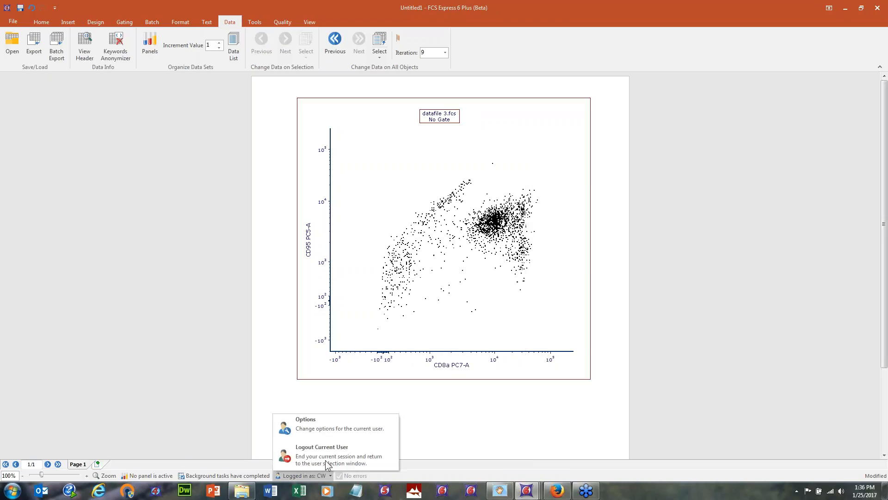
{"action": "left_click", "coordinate": [340, 427]}
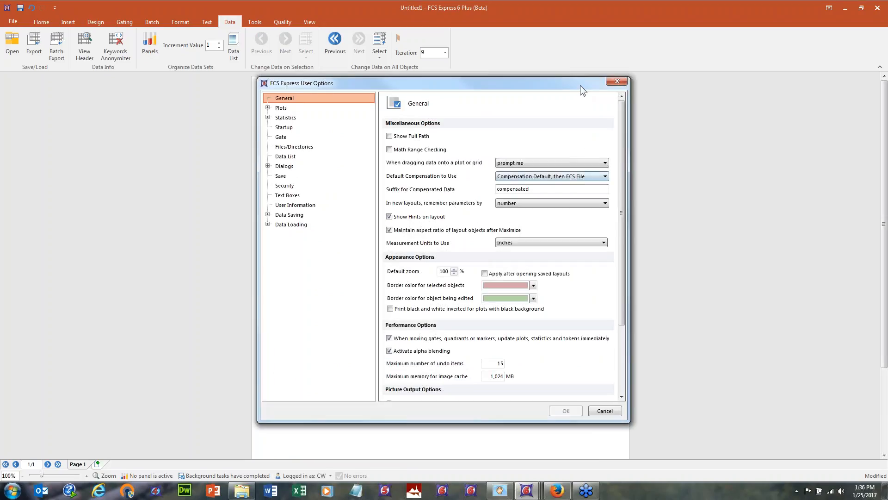
{"action": "left_click_drag", "start_coordinate": [581, 85], "coordinate": [333, 73]}
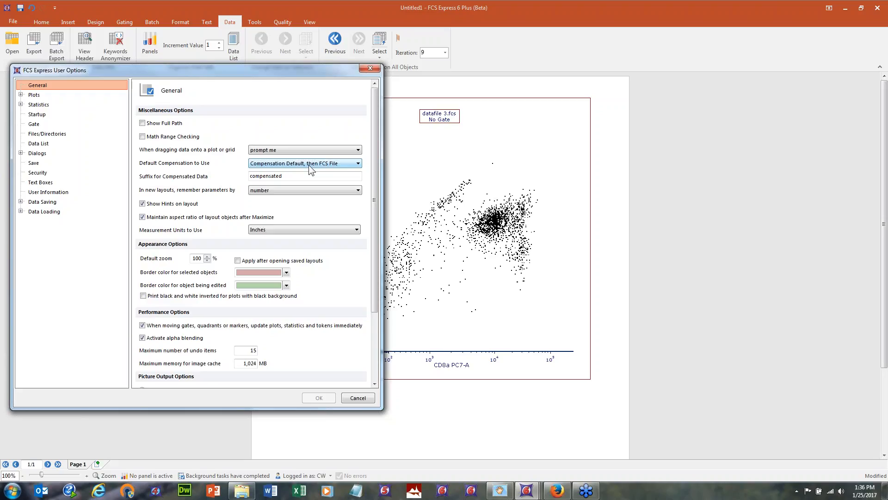
{"action": "left_click", "coordinate": [334, 166]}
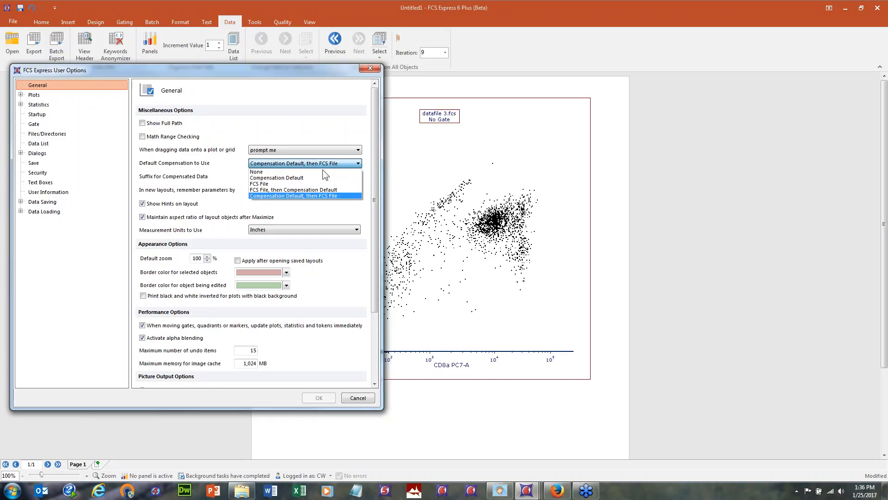
{"action": "left_click", "coordinate": [290, 190]}
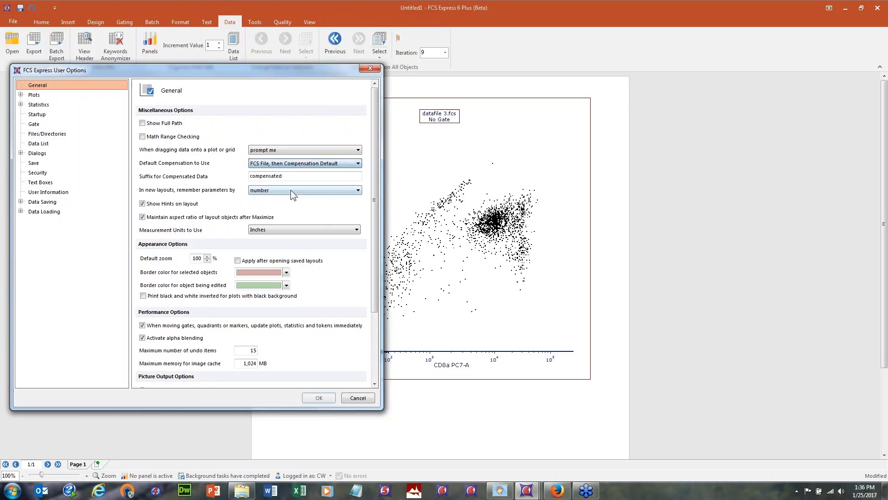
{"action": "left_click", "coordinate": [261, 167]}
{"action": "left_click", "coordinate": [261, 167]}
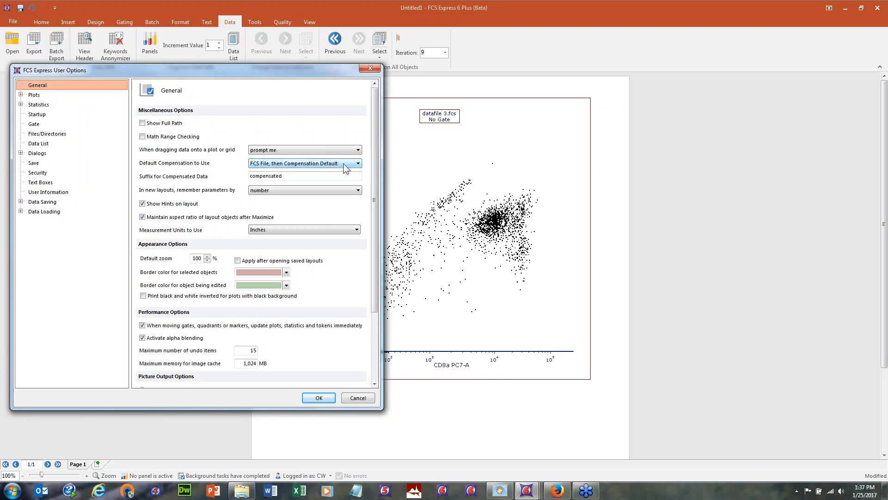
{"action": "left_click", "coordinate": [323, 398]}
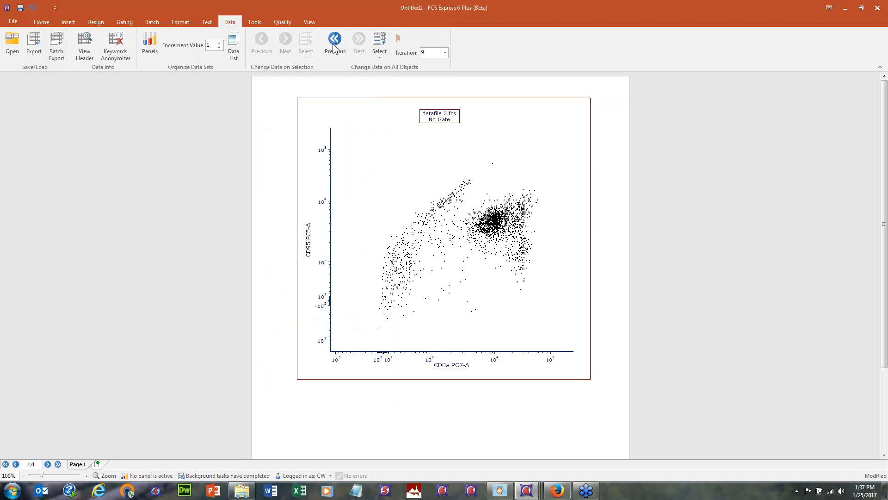
- Return the plot to datafile 1.fcs and check which compensation is listed for it
{"action": "left_click", "coordinate": [332, 44]}
{"action": "left_click", "coordinate": [336, 51]}
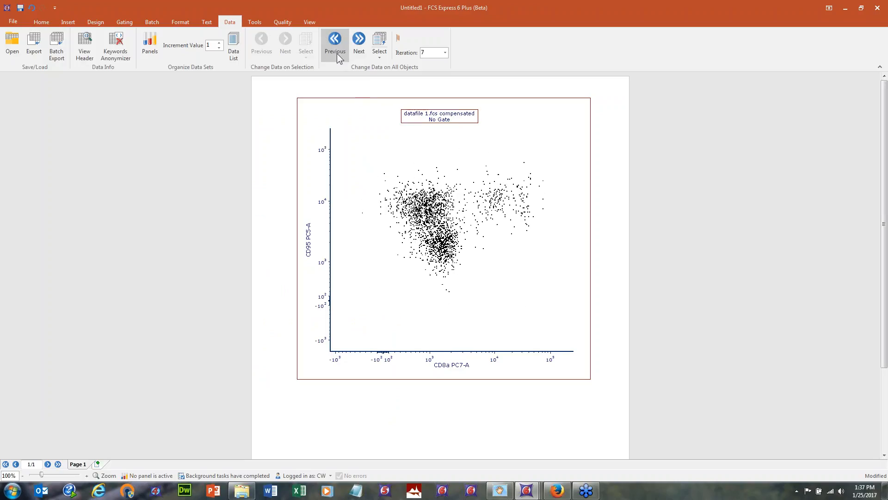
{"action": "right_click", "coordinate": [372, 123]}
{"action": "mouse_move", "coordinate": [437, 276]}
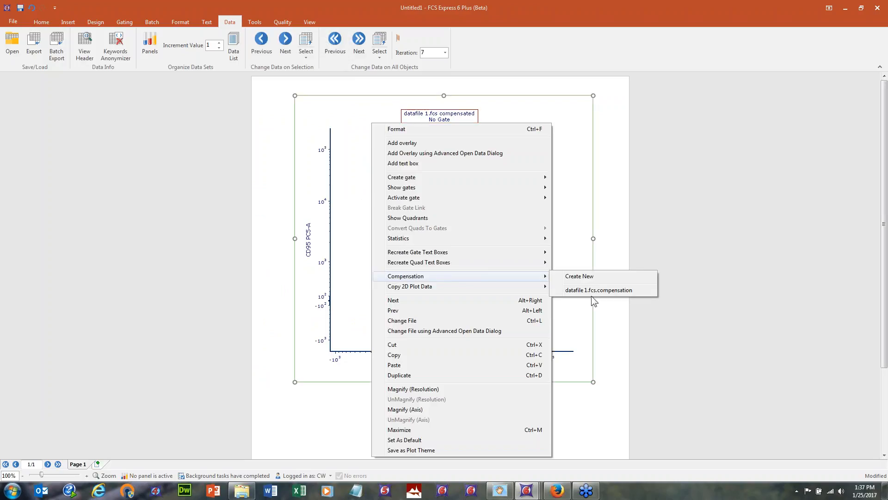
{"action": "left_click", "coordinate": [629, 293]}
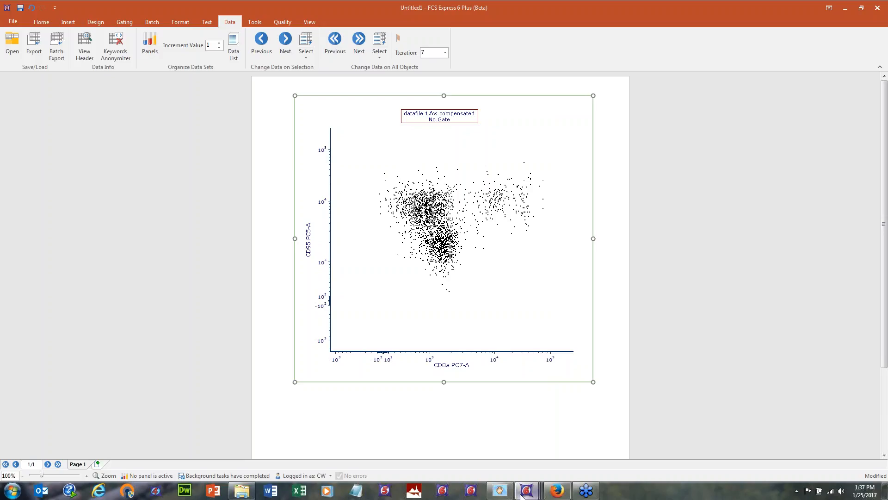
- Switch to the Untitled layout containing New Compensation and expand the optional Adjust parameters step of its automatic compensation setup
{"action": "mouse_move", "coordinate": [537, 494]}
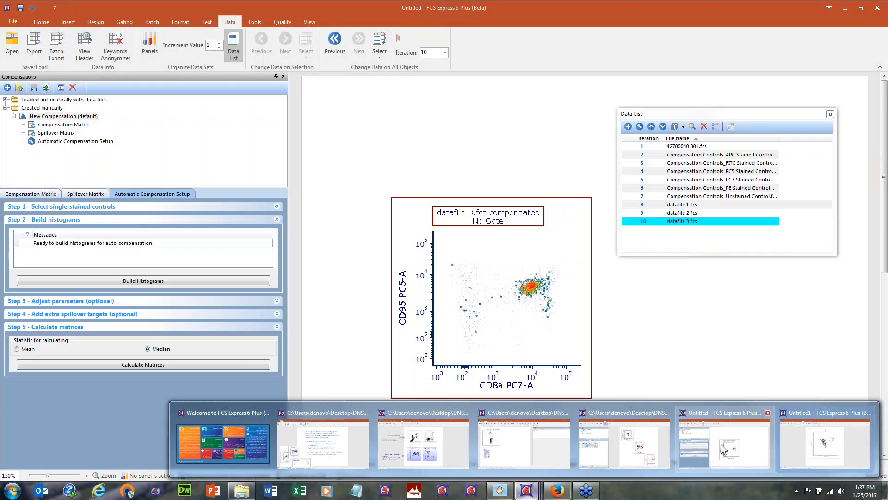
{"action": "left_click", "coordinate": [720, 443]}
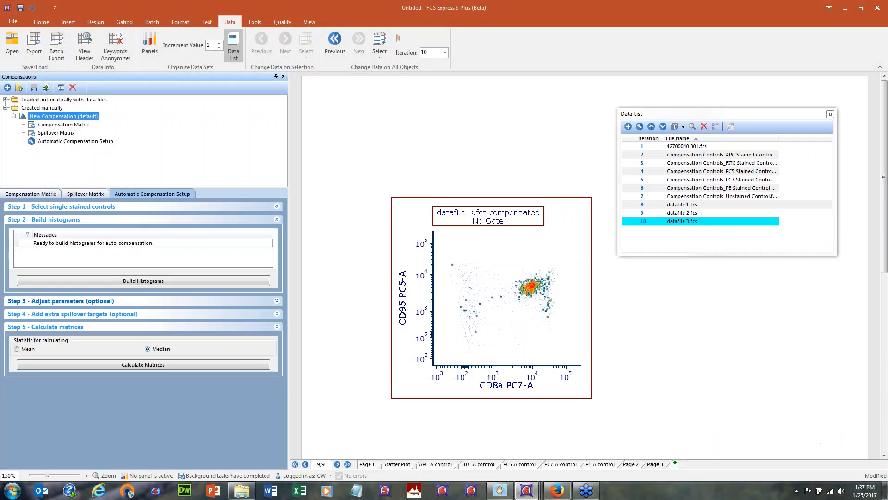
{"action": "left_click", "coordinate": [54, 305]}
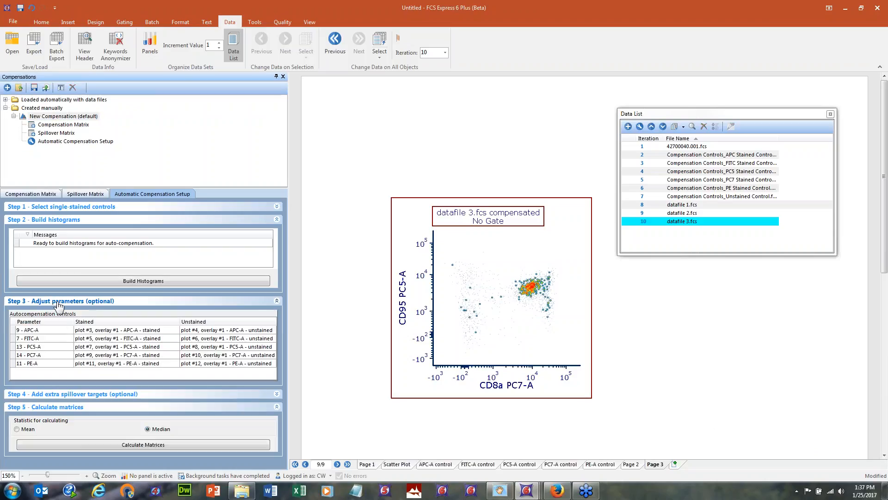